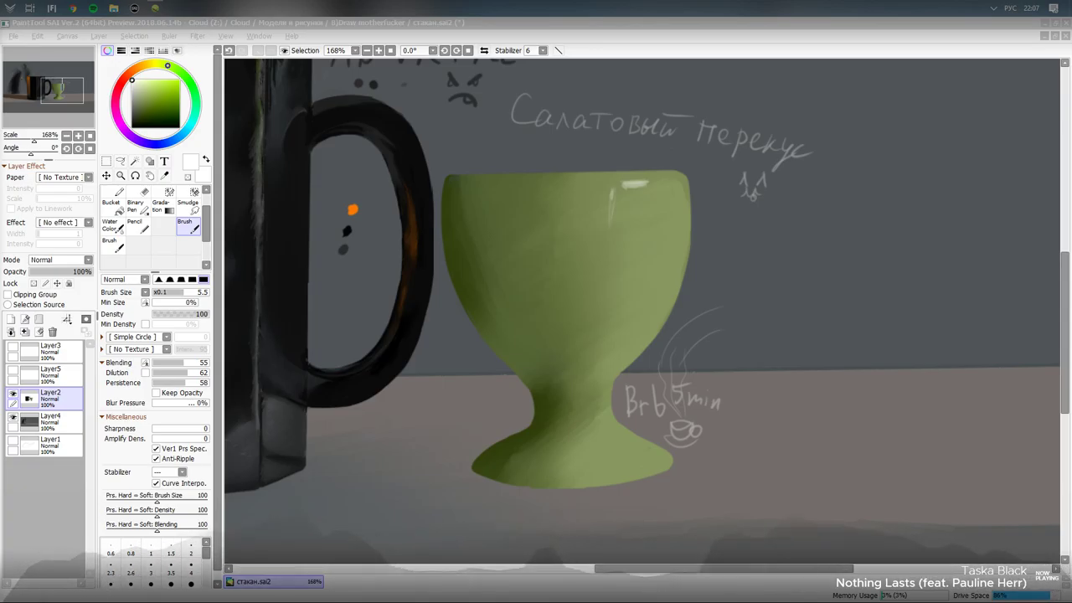
- Choose black as the colour and draw a freeform selection around the whole green cup
{"action": "scroll", "coordinate": [778, 348], "scroll_direction": "down", "scroll_amount": 7}
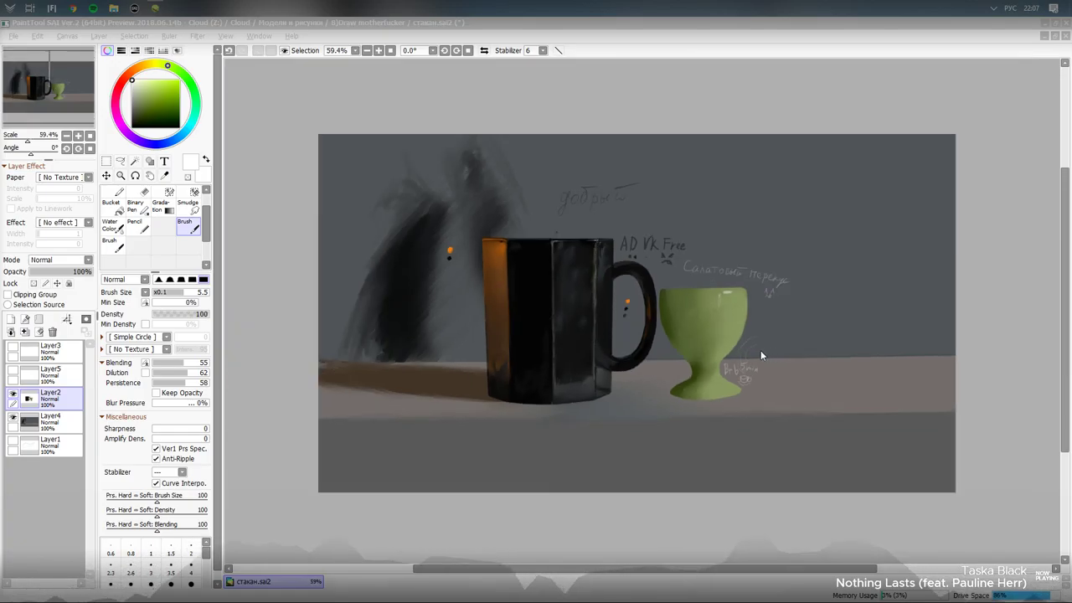
{"action": "scroll", "coordinate": [533, 282], "scroll_direction": "up", "scroll_amount": 3}
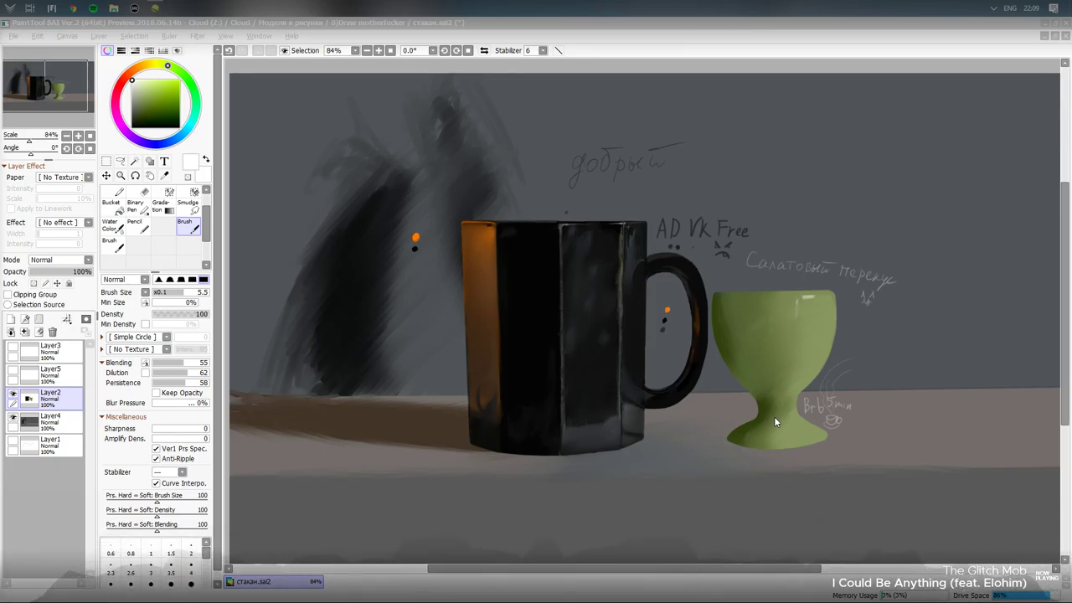
{"action": "scroll", "coordinate": [804, 393], "scroll_direction": "up", "scroll_amount": 4}
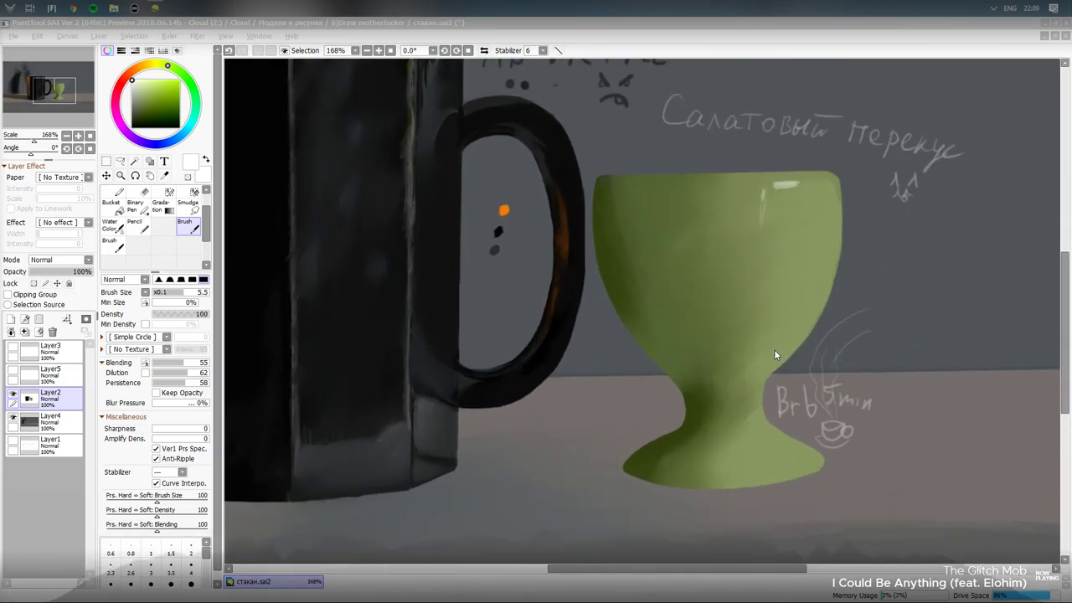
{"action": "left_click", "coordinate": [142, 109]}
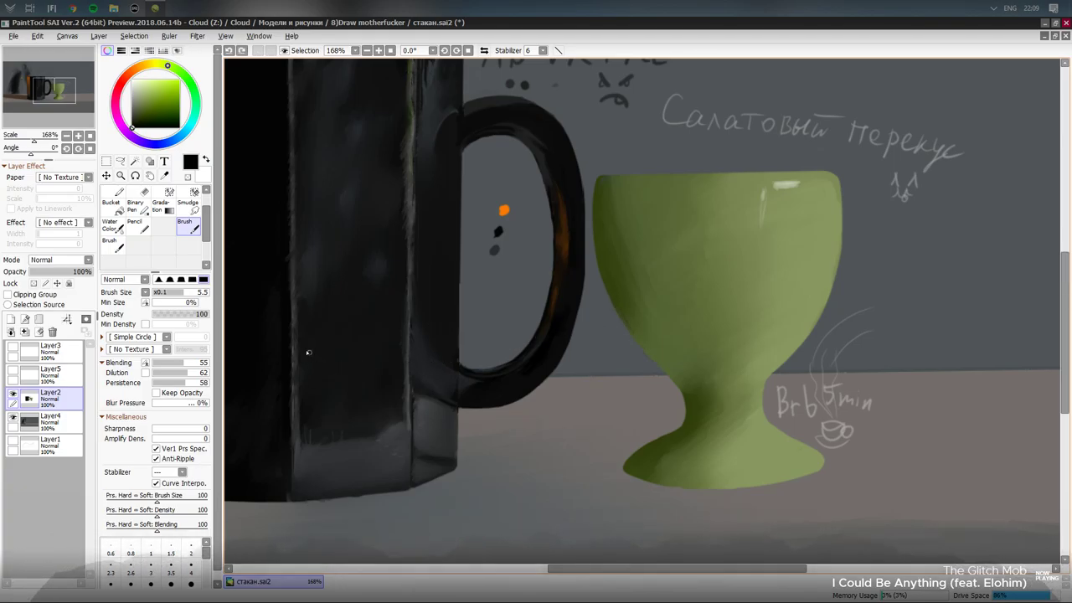
{"action": "left_click", "coordinate": [119, 162]}
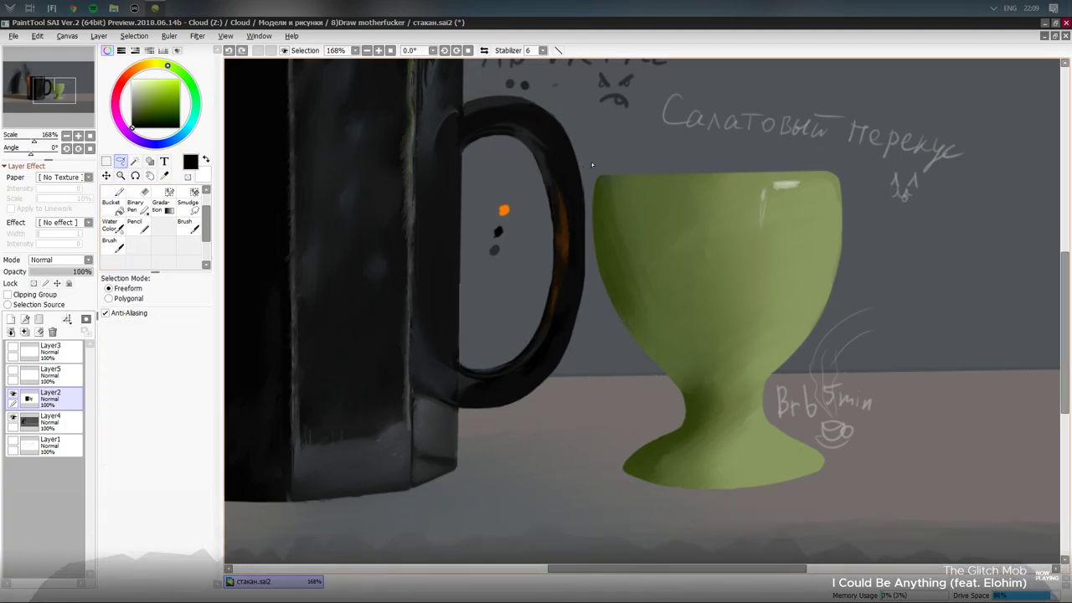
{"action": "left_click_drag", "start_coordinate": [592, 154], "coordinate": [592, 468]}
{"action": "mouse_move", "coordinate": [713, 524]}
{"action": "left_mouse_down"}
{"action": "mouse_move", "coordinate": [870, 473]}
{"action": "mouse_move", "coordinate": [925, 335]}
{"action": "mouse_move", "coordinate": [887, 234]}
{"action": "mouse_move", "coordinate": [786, 150]}
{"action": "mouse_move", "coordinate": [594, 154]}
{"action": "left_mouse_up"}
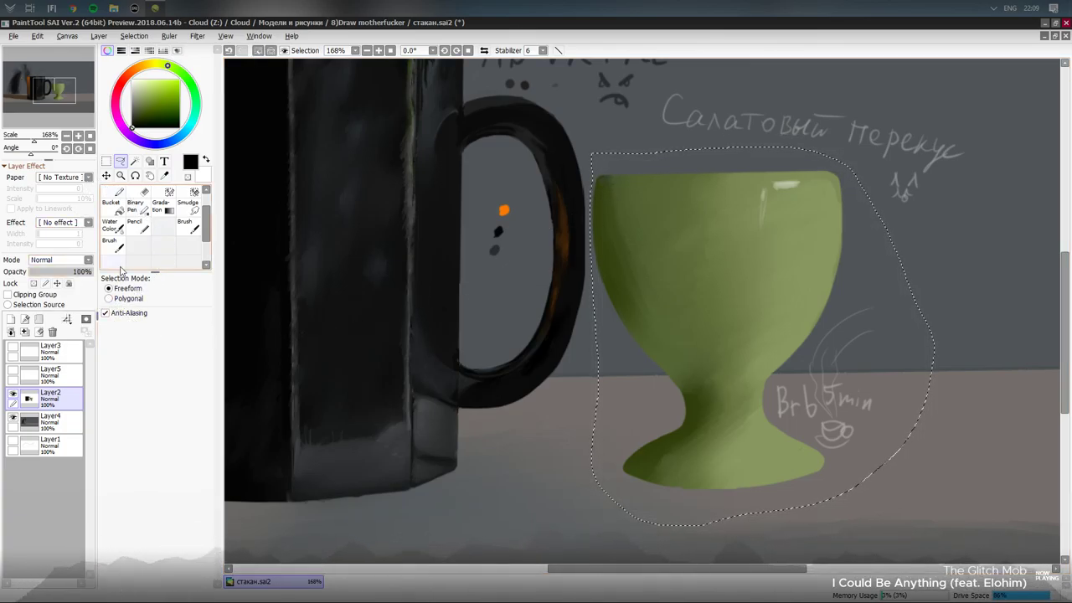
{"action": "key", "text": "alt+Tab"}
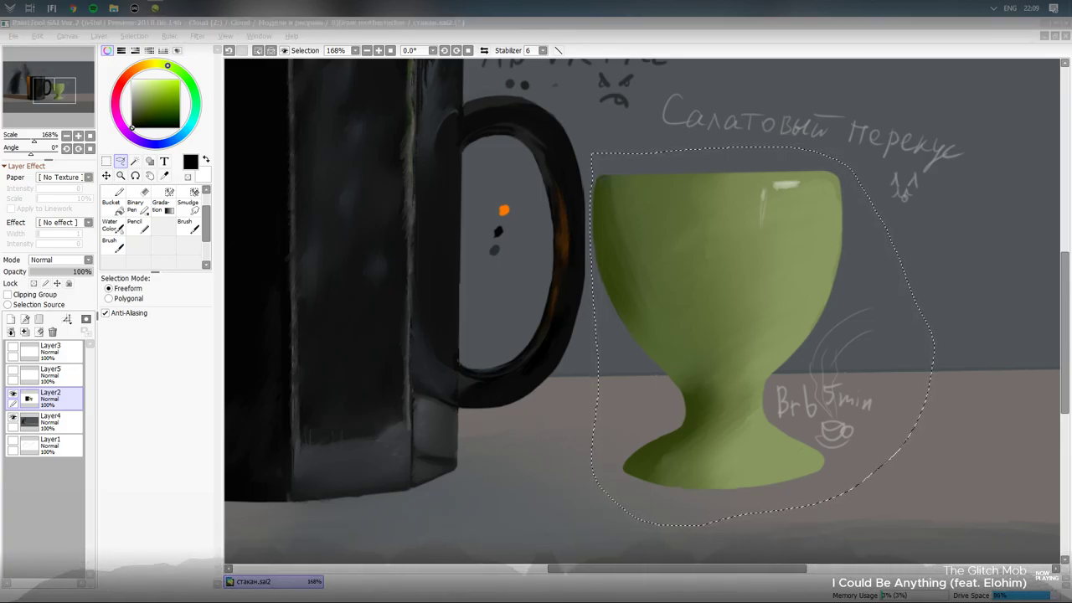
{"action": "key", "text": "alt+shift"}
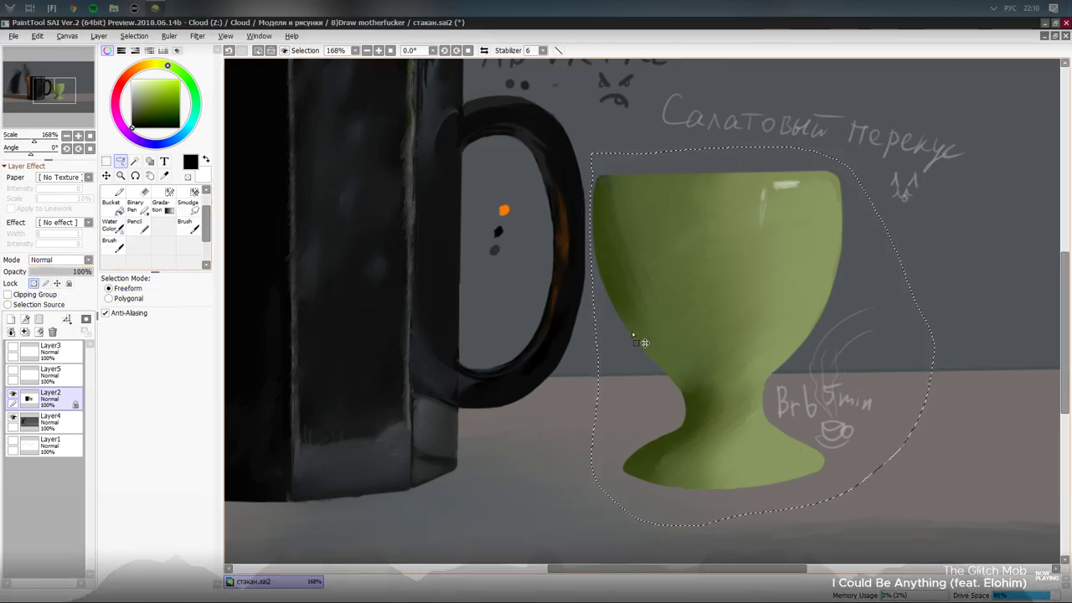
- Lock Layer2's transparency and darken the green cup's left edge in black using the Brush at size 140
{"action": "left_click", "coordinate": [33, 283]}
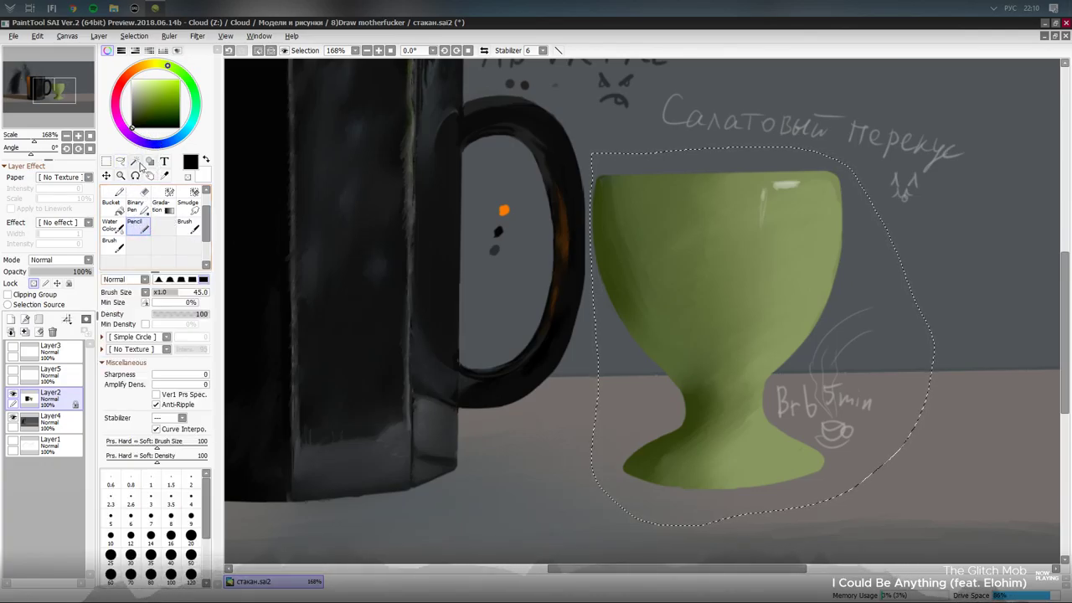
{"action": "left_click", "coordinate": [187, 226]}
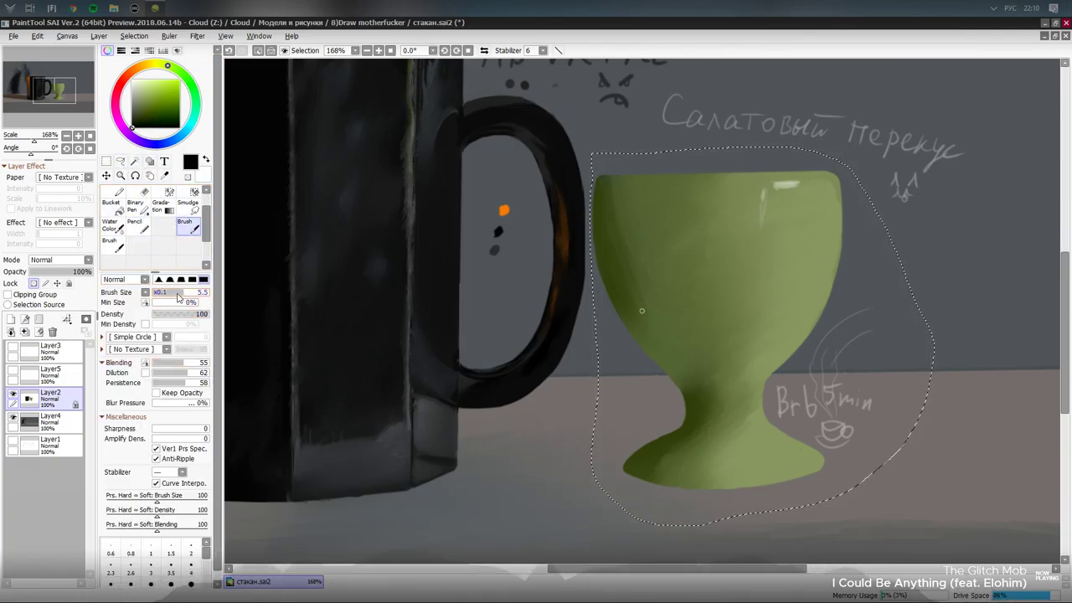
{"action": "left_click", "coordinate": [178, 293]}
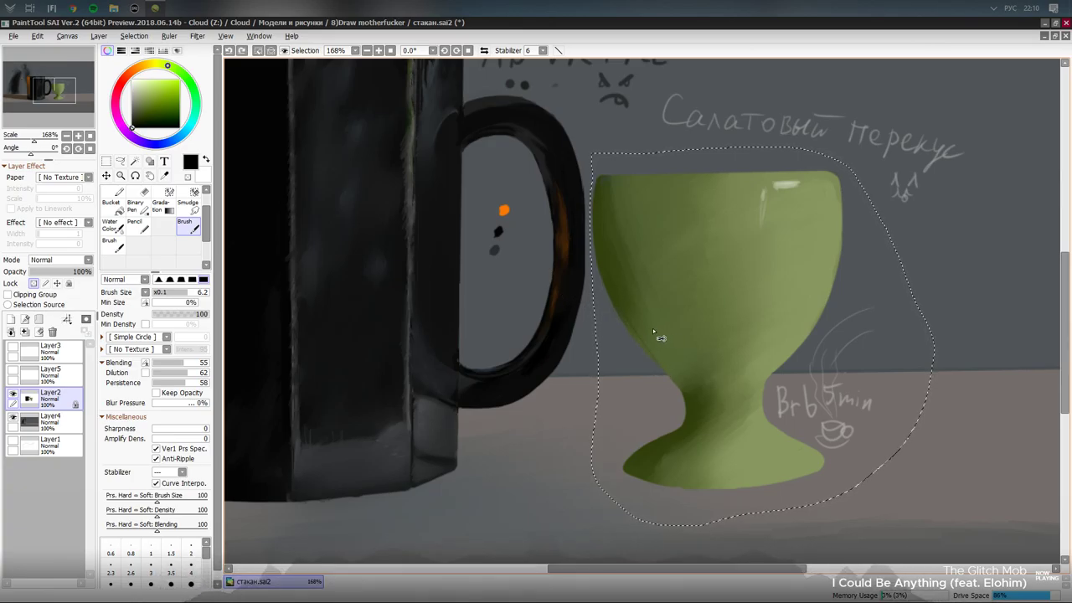
{"action": "left_click_drag", "start_coordinate": [179, 292], "coordinate": [209, 292]}
{"action": "left_click", "coordinate": [146, 292]}
{"action": "left_click", "coordinate": [182, 332]}
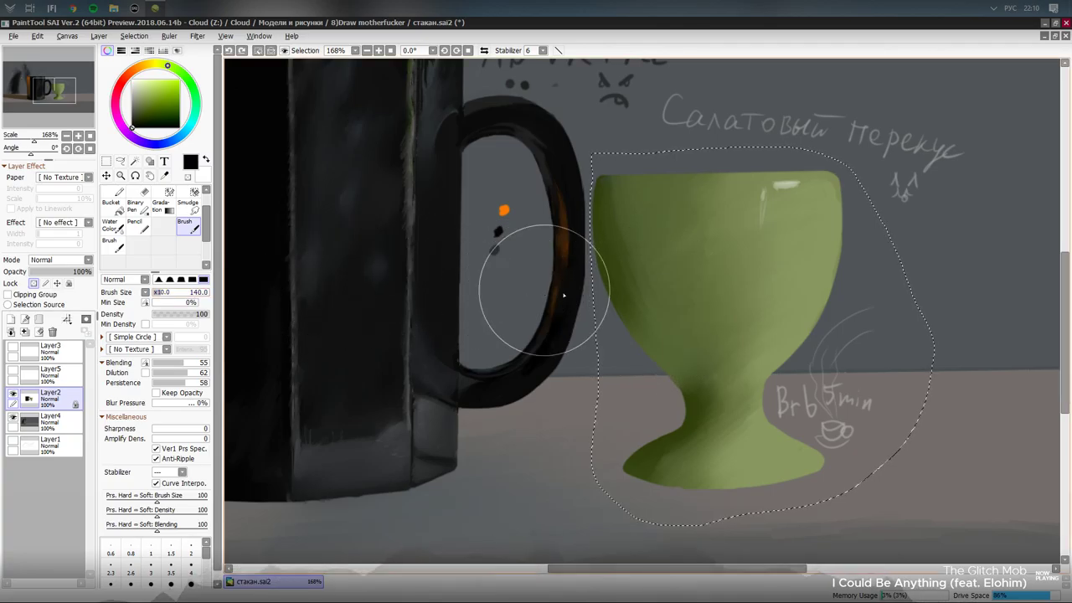
{"action": "mouse_move", "coordinate": [563, 295]}
{"action": "left_mouse_down"}
{"action": "mouse_move", "coordinate": [634, 305]}
{"action": "mouse_move", "coordinate": [615, 298]}
{"action": "mouse_move", "coordinate": [718, 404]}
{"action": "mouse_move", "coordinate": [648, 379]}
{"action": "mouse_move", "coordinate": [620, 288]}
{"action": "mouse_move", "coordinate": [678, 394]}
{"action": "mouse_move", "coordinate": [614, 312]}
{"action": "mouse_move", "coordinate": [675, 384]}
{"action": "mouse_move", "coordinate": [644, 356]}
{"action": "mouse_move", "coordinate": [670, 391]}
{"action": "mouse_move", "coordinate": [673, 384]}
{"action": "mouse_move", "coordinate": [642, 392]}
{"action": "left_mouse_up"}
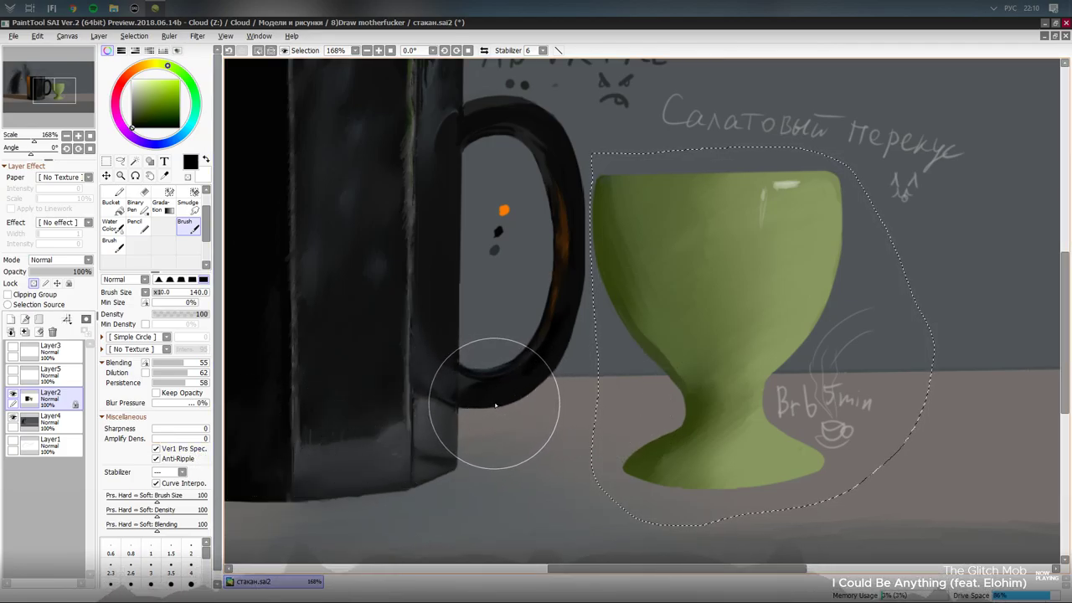
- Blend the dark shading into the green on the left of the cup's bowl using the fully blending Brush at size 20
{"action": "key", "text": "b"}
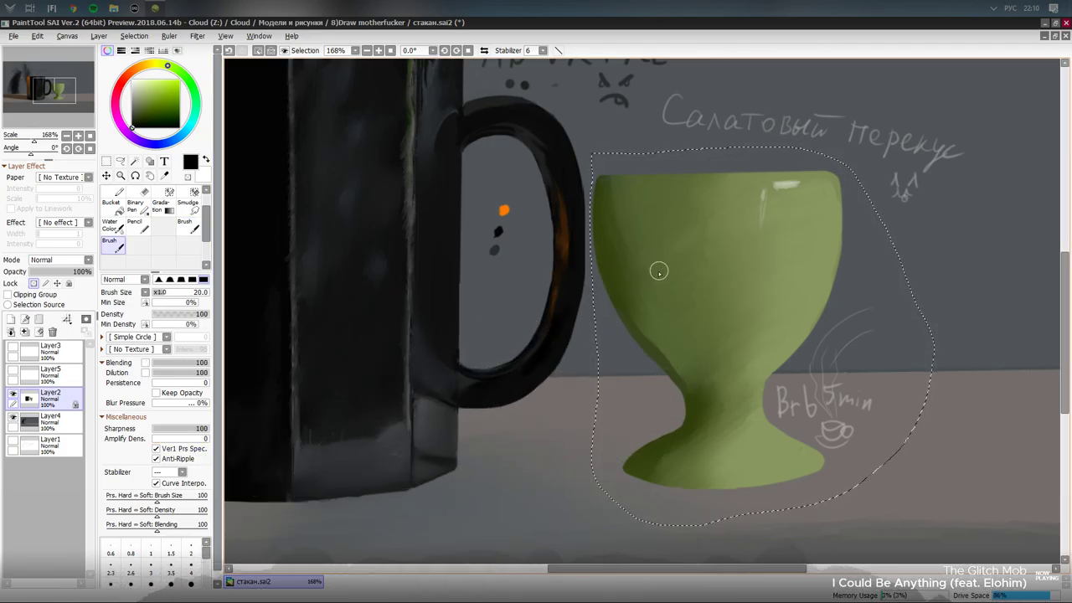
{"action": "left_click_drag", "start_coordinate": [674, 277], "coordinate": [612, 354]}
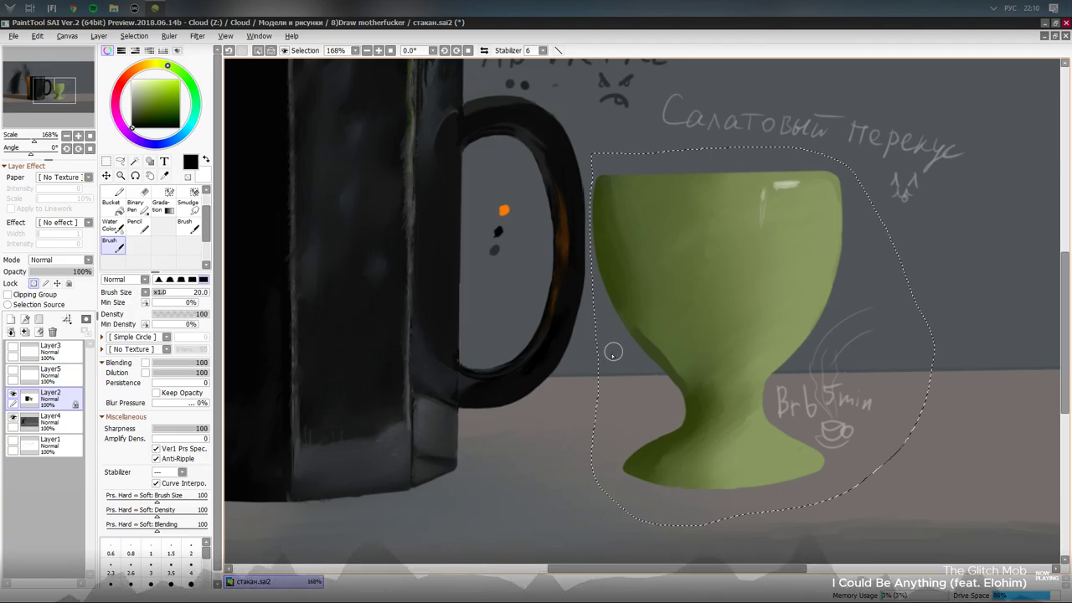
{"action": "left_click_drag", "start_coordinate": [669, 304], "coordinate": [616, 369]}
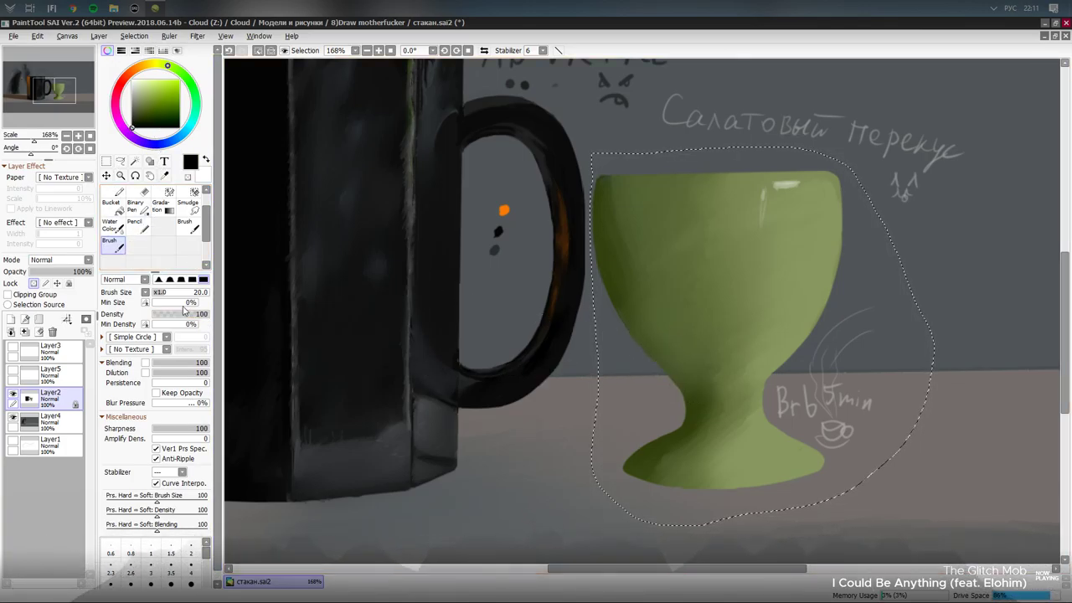
- Paint a thin black shadow along the lower left edge of the cup's bowl with the Pencil at size 45
{"action": "key", "text": "n"}
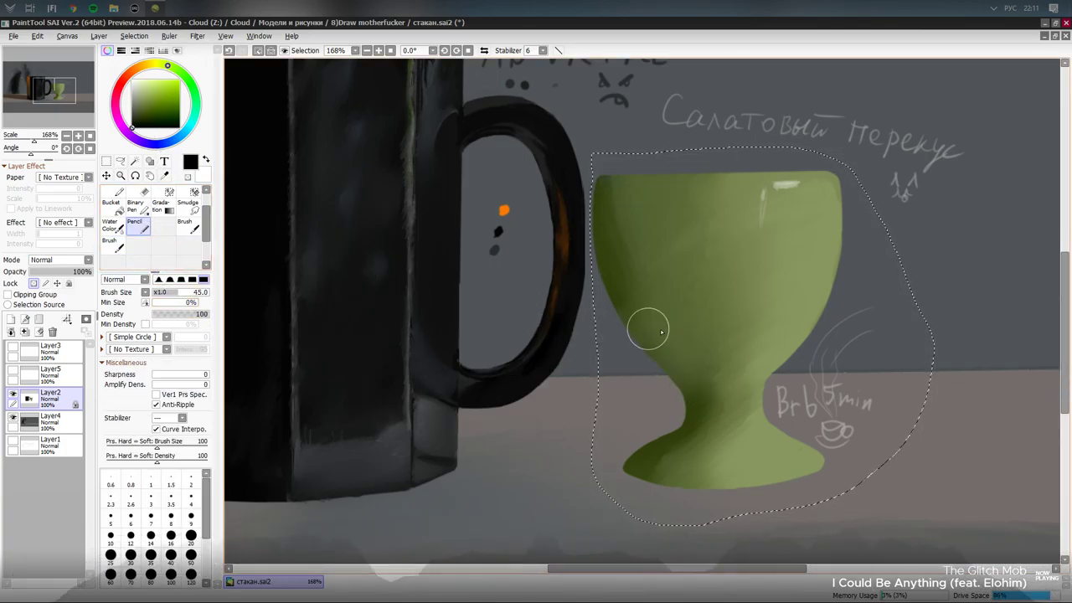
{"action": "left_click_drag", "start_coordinate": [629, 321], "coordinate": [684, 392]}
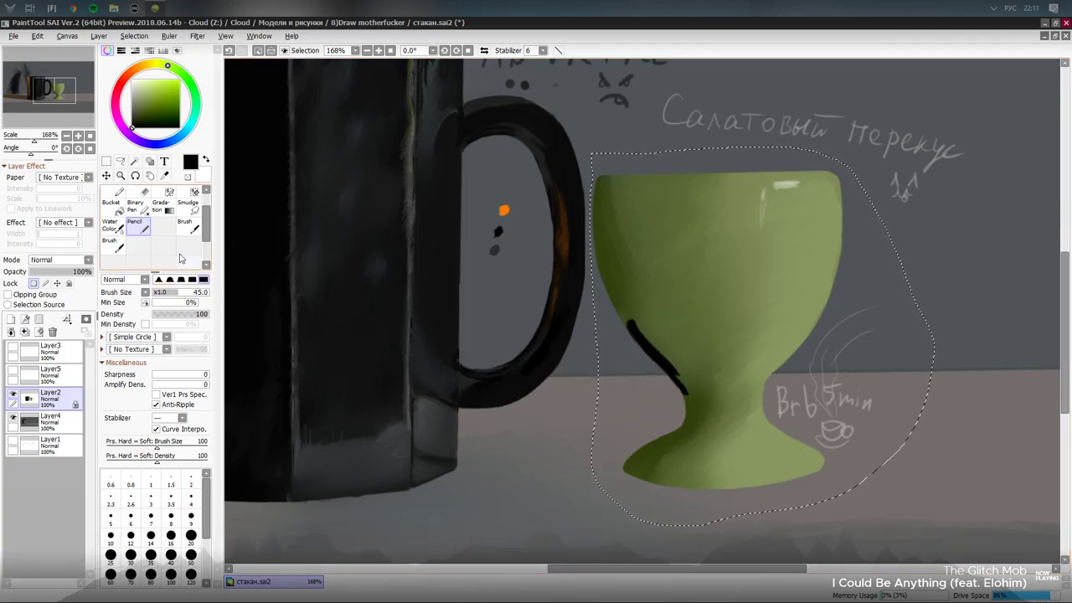
{"action": "key", "text": "ctrl+z"}
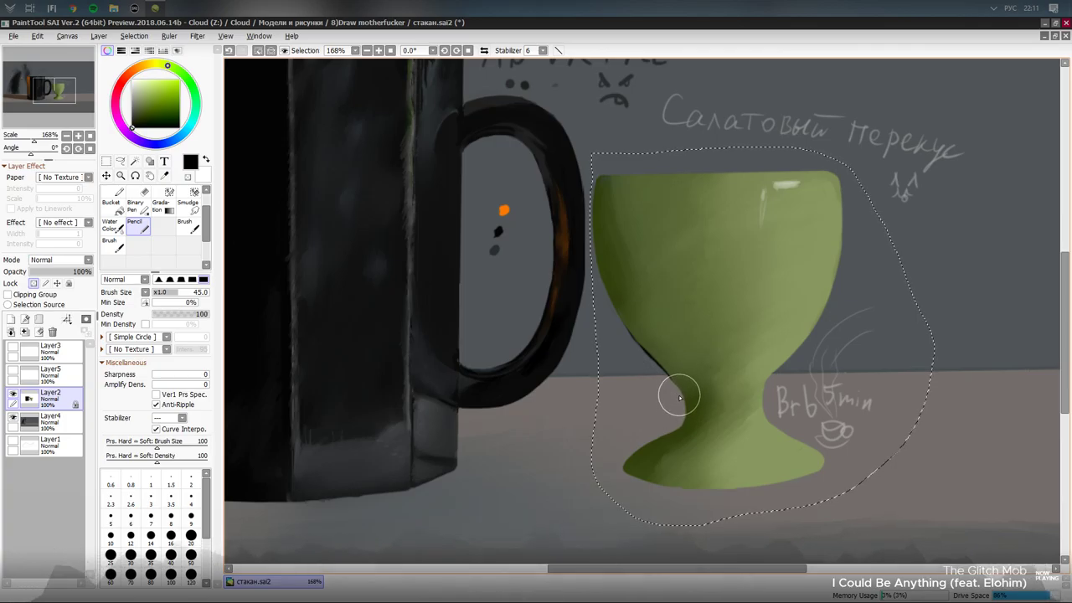
{"action": "key", "text": "ctrl+y"}
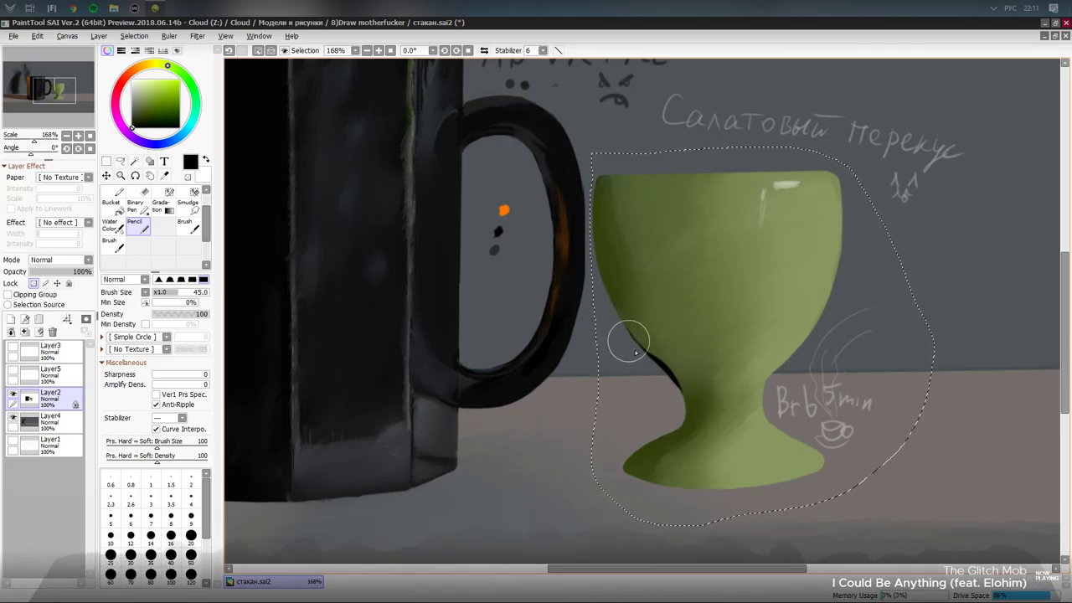
{"action": "left_click_drag", "start_coordinate": [618, 314], "coordinate": [644, 351]}
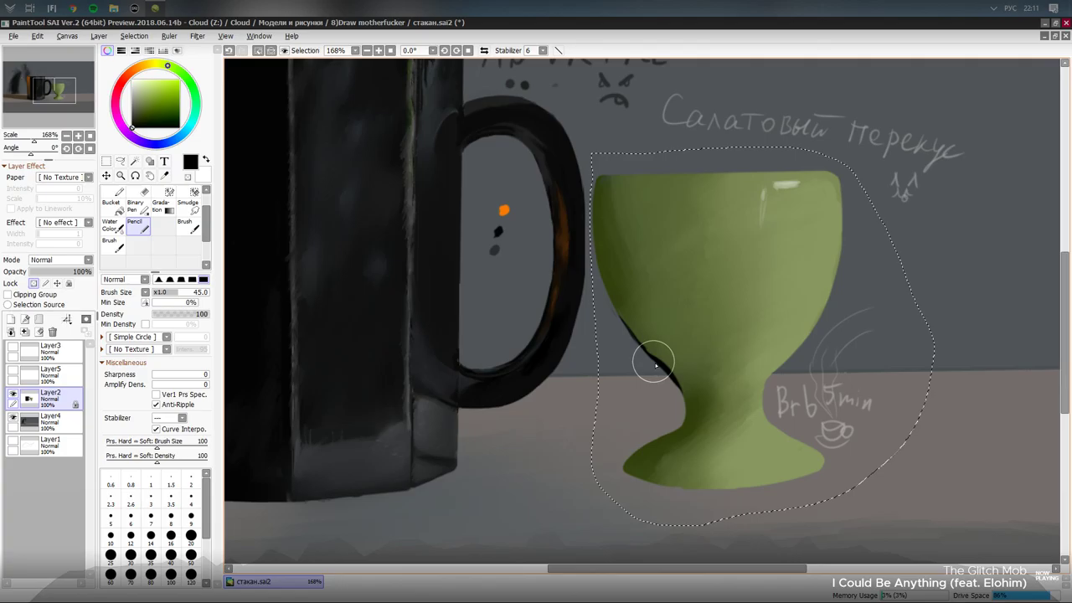
- Smooth the black edge shadow into the cup's green surface using the blending Brush at size 64
{"action": "key", "text": "b"}
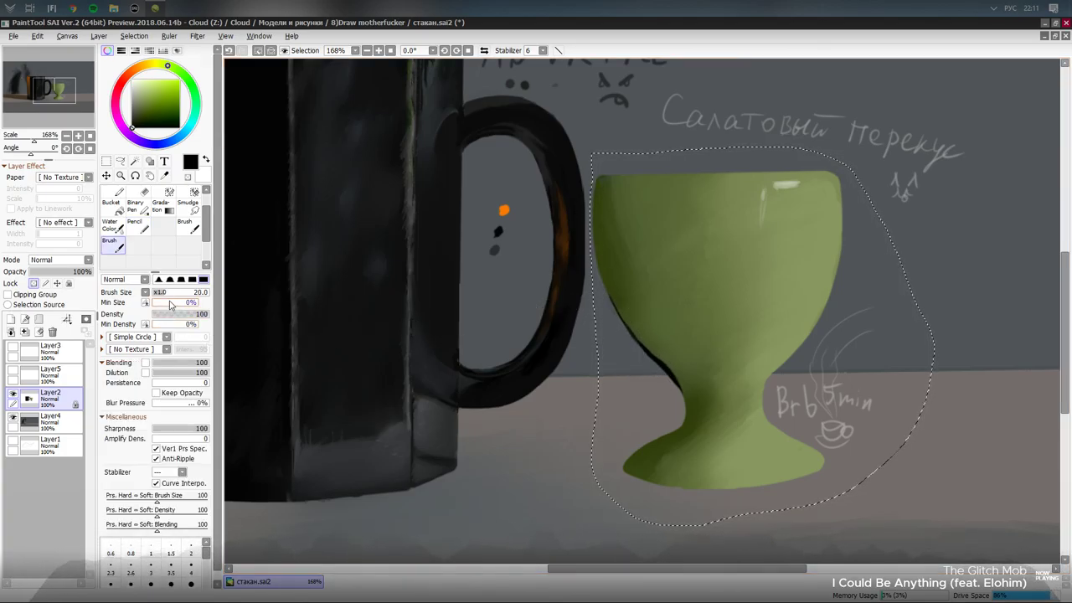
{"action": "mouse_move", "coordinate": [535, 314]}
{"action": "left_mouse_down"}
{"action": "mouse_move", "coordinate": [638, 310]}
{"action": "mouse_move", "coordinate": [617, 311]}
{"action": "left_mouse_up"}
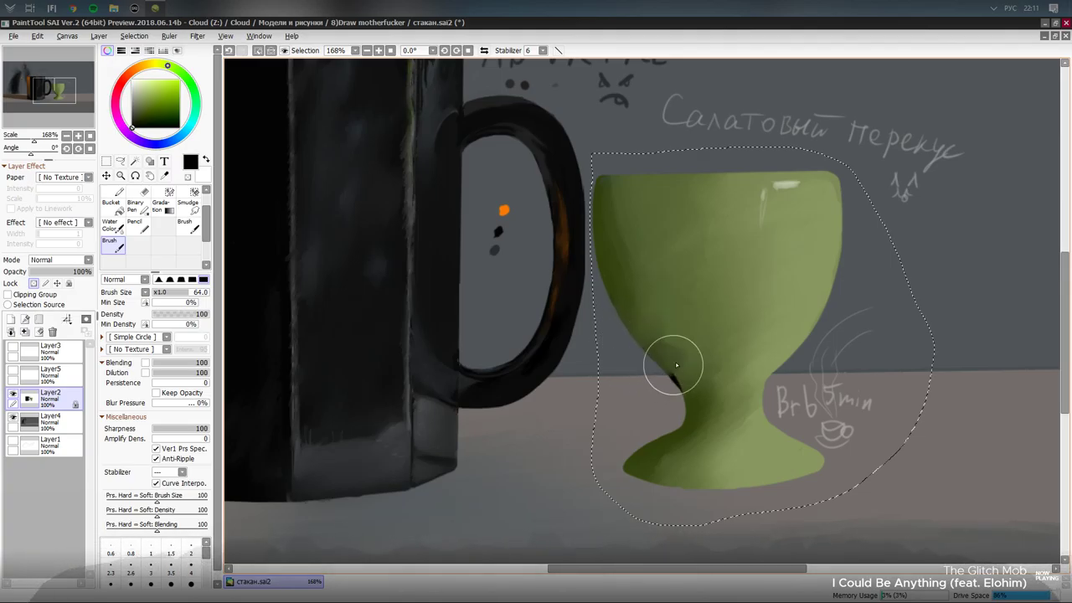
{"action": "key", "text": "ctrl+z"}
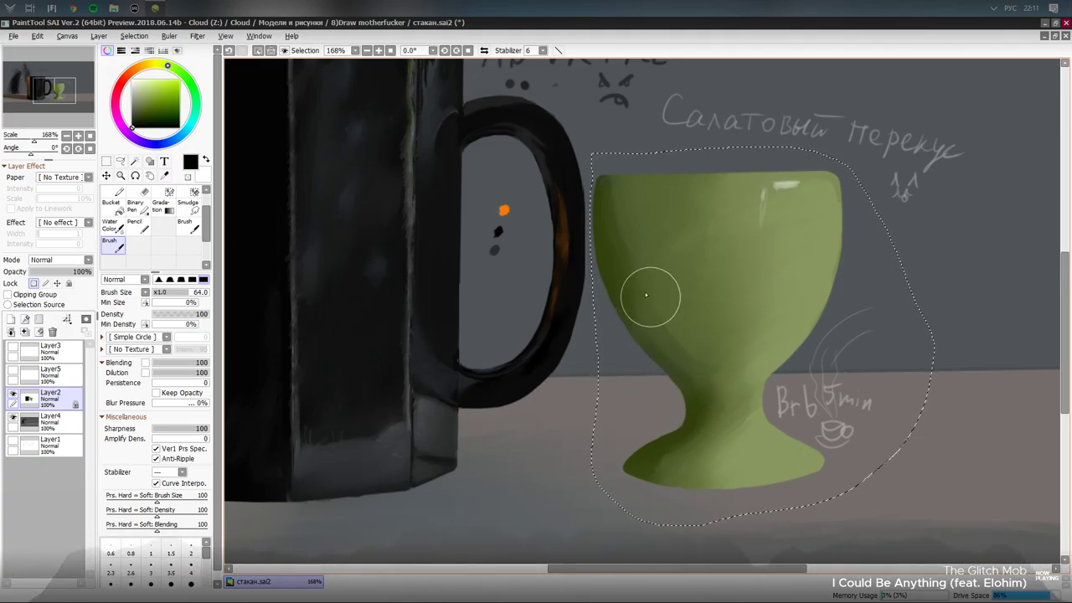
{"action": "key", "text": "ctrl+z"}
- Soften the highlight near the cup's upper right rim using the blending Brush at size 14
{"action": "left_click_drag", "start_coordinate": [171, 292], "coordinate": [158, 293]}
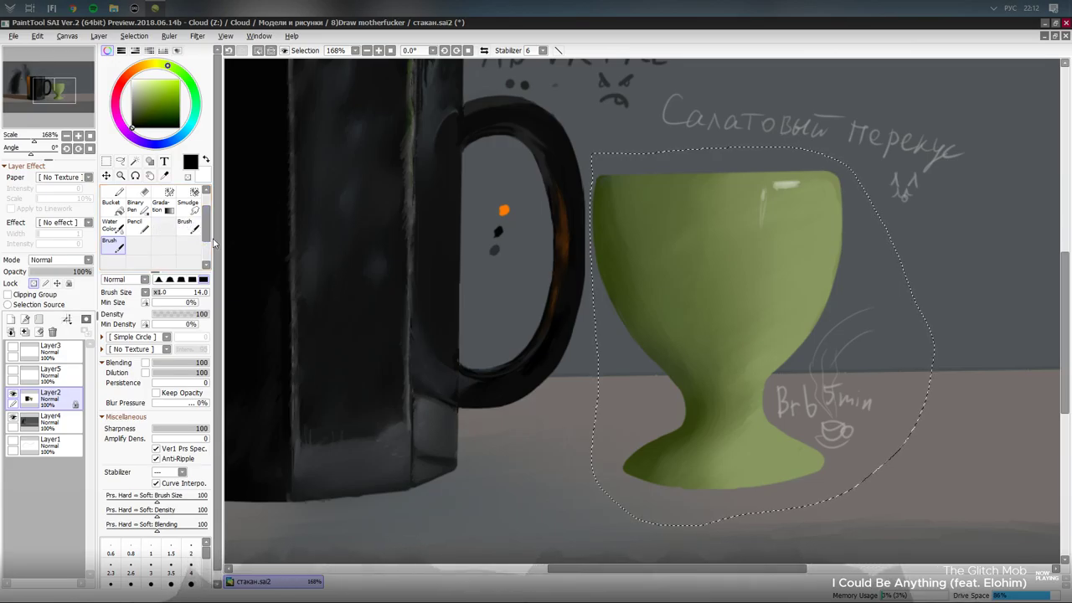
{"action": "left_click_drag", "start_coordinate": [205, 234], "coordinate": [205, 232]}
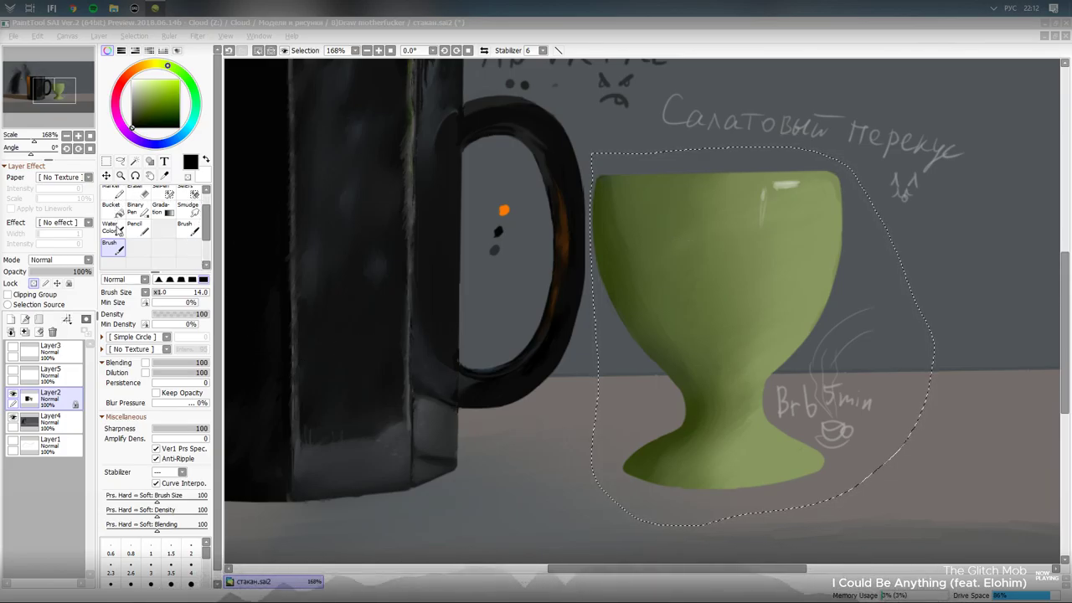
{"action": "left_click", "coordinate": [136, 229]}
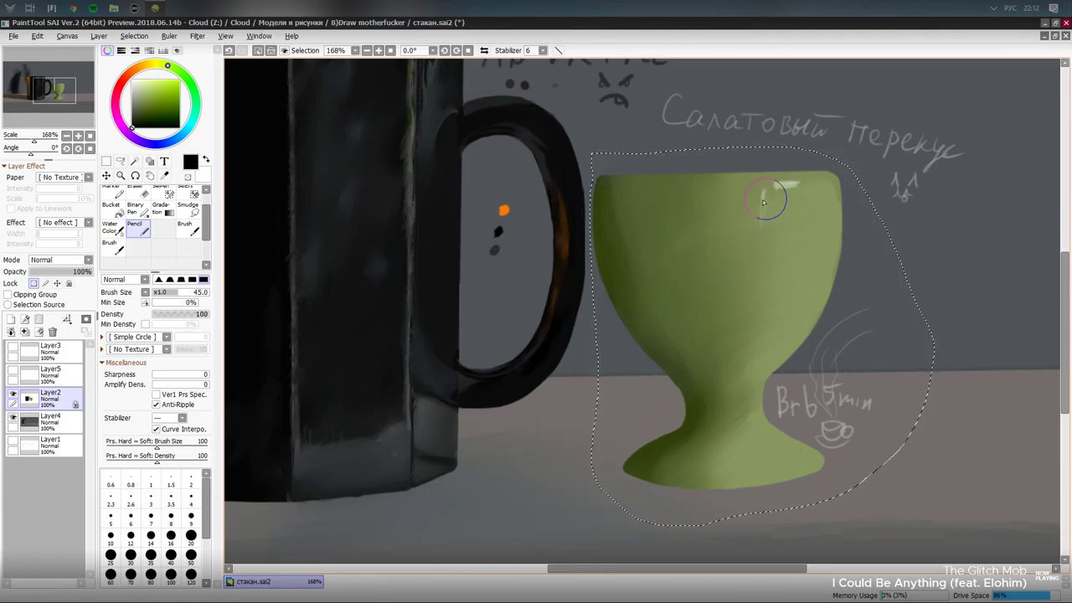
{"action": "key", "text": "b"}
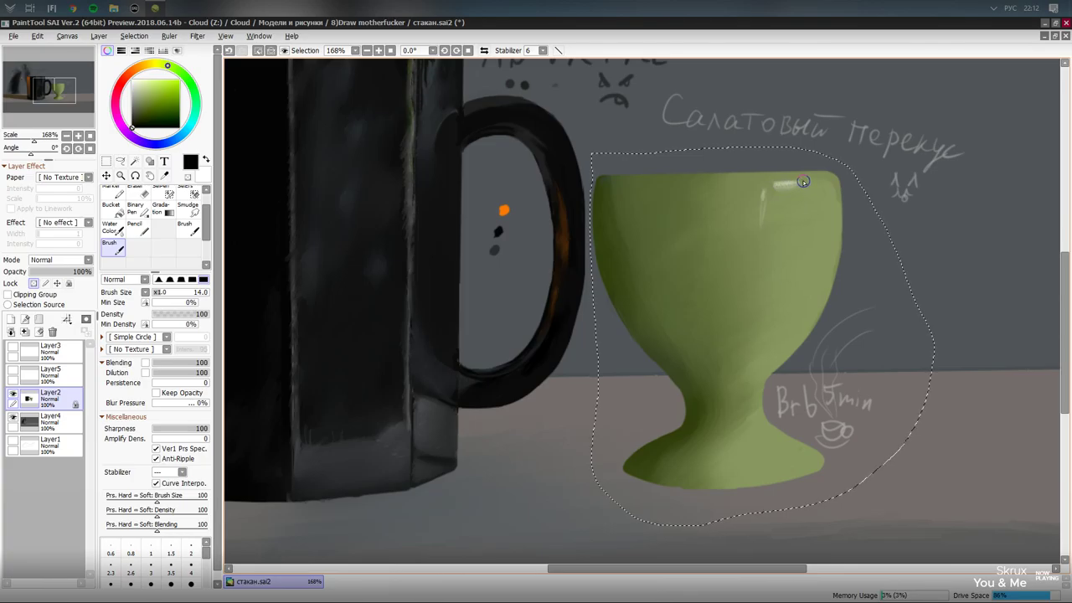
{"action": "left_click_drag", "start_coordinate": [780, 185], "coordinate": [800, 183]}
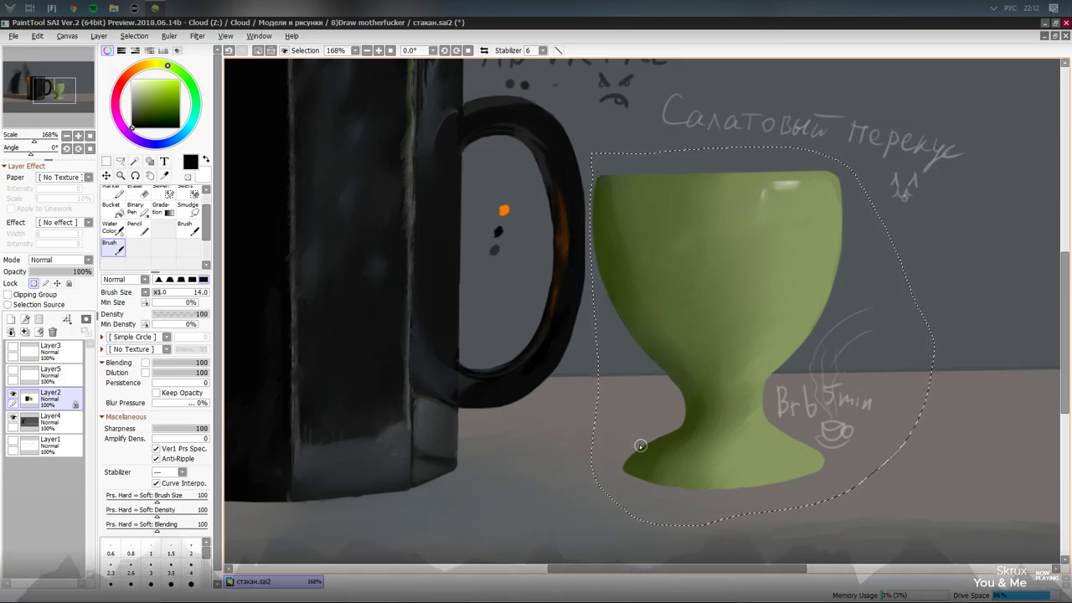
- Paint a white Pencil highlight at the base of the cup's stem and, at size 12, a thin one along the foot's right edge
{"action": "left_click", "coordinate": [134, 226]}
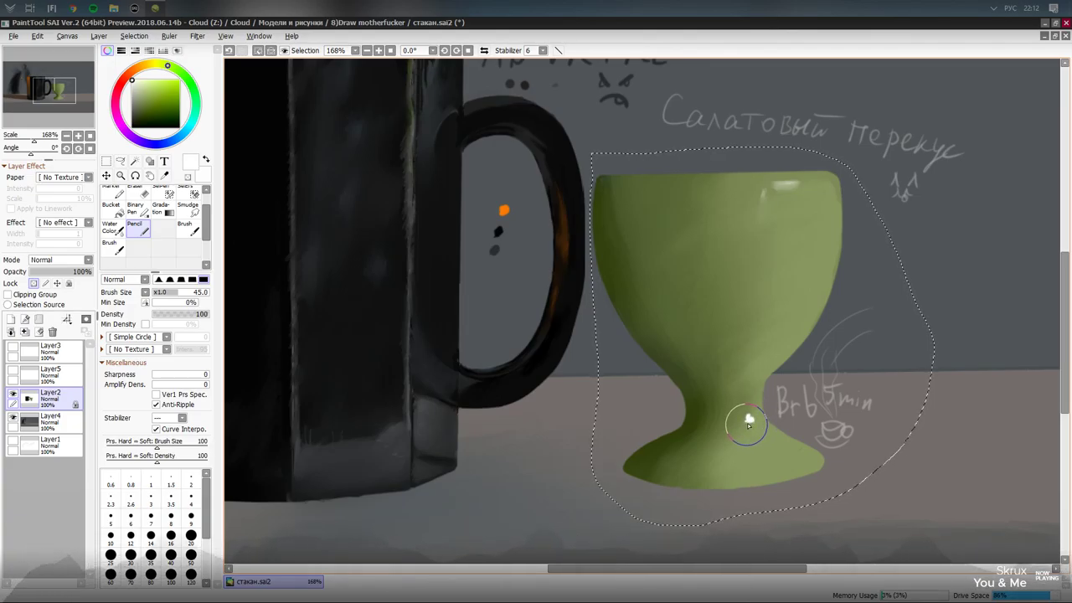
{"action": "key", "text": "b"}
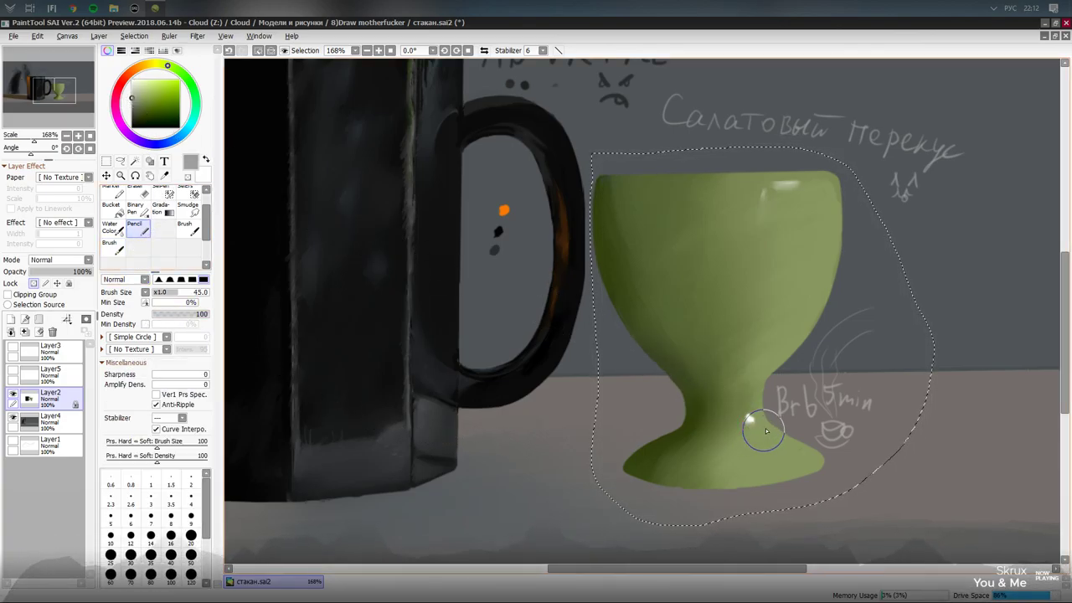
{"action": "left_click", "coordinate": [741, 422]}
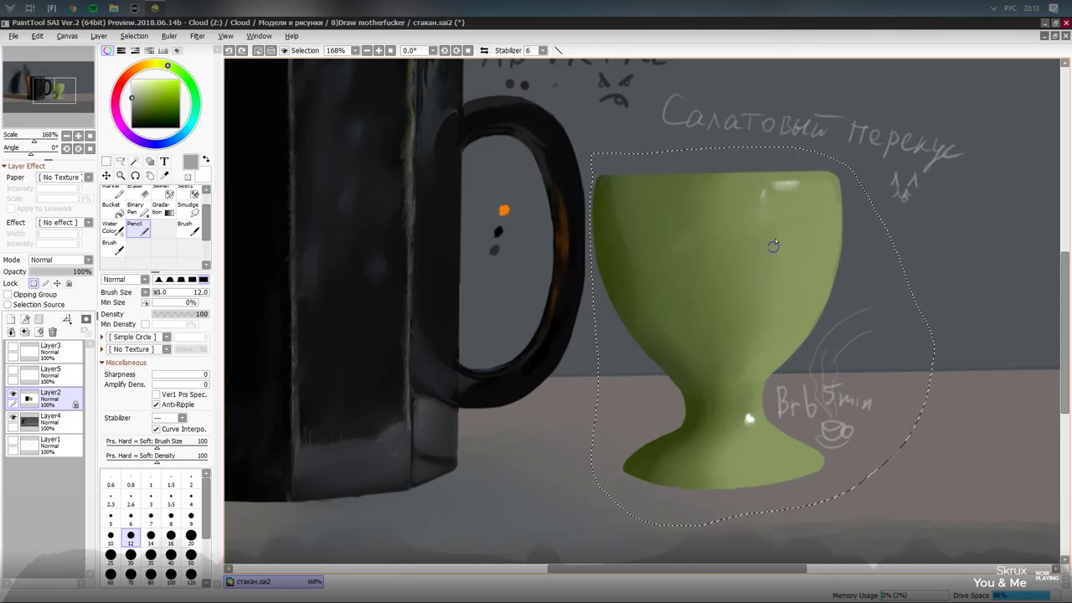
{"action": "right_click", "coordinate": [756, 415]}
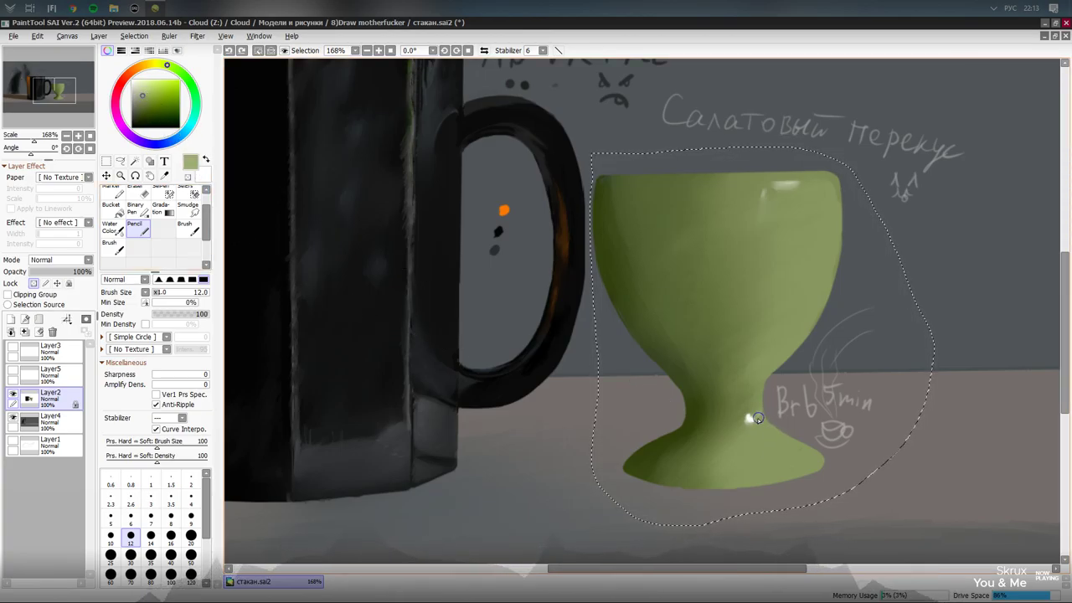
{"action": "left_click", "coordinate": [757, 418]}
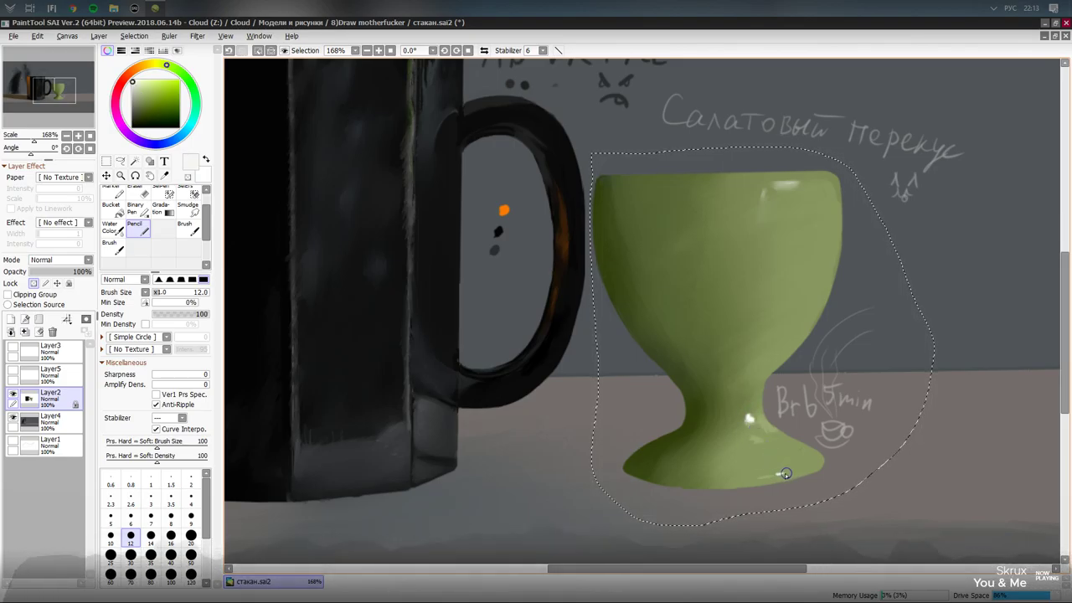
{"action": "left_click_drag", "start_coordinate": [779, 474], "coordinate": [796, 475]}
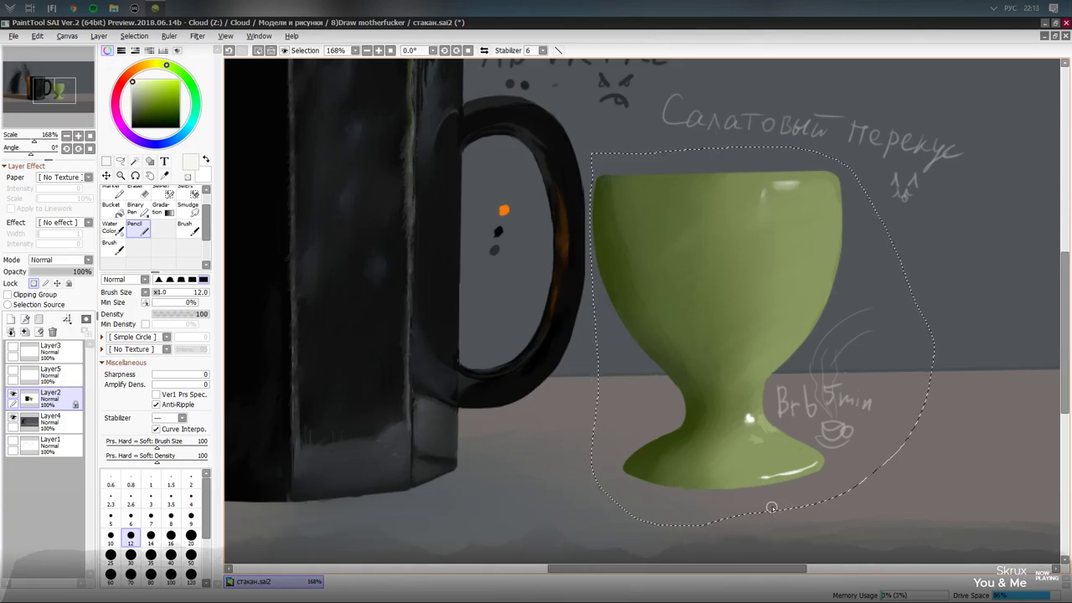
- Paint a thin black shadow along the bottom edge of the cup's foot using the Brush at size 17
{"action": "key", "text": "b"}
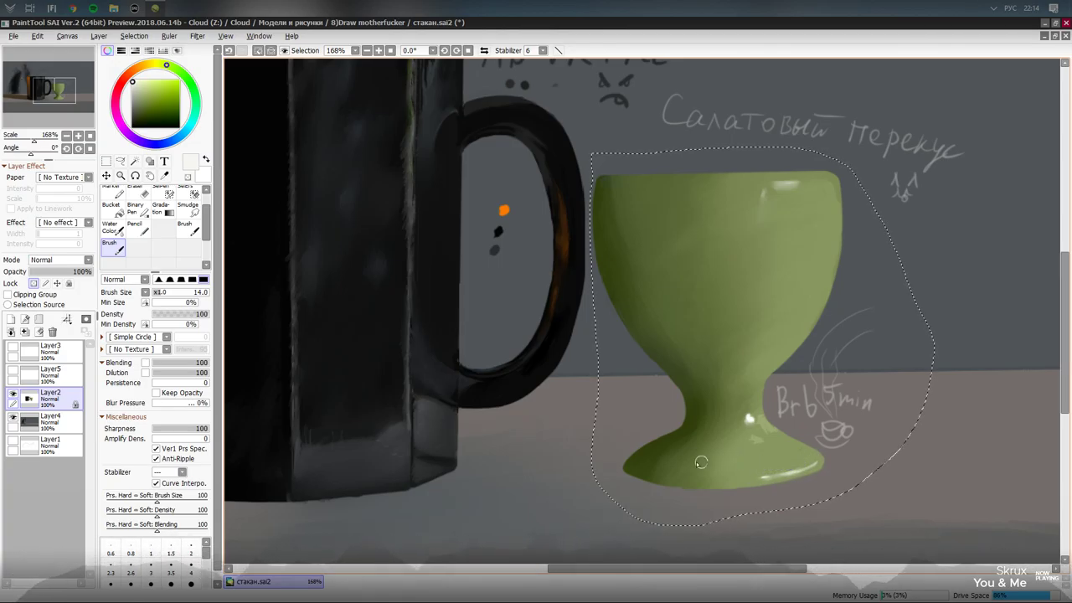
{"action": "left_click", "coordinate": [132, 127]}
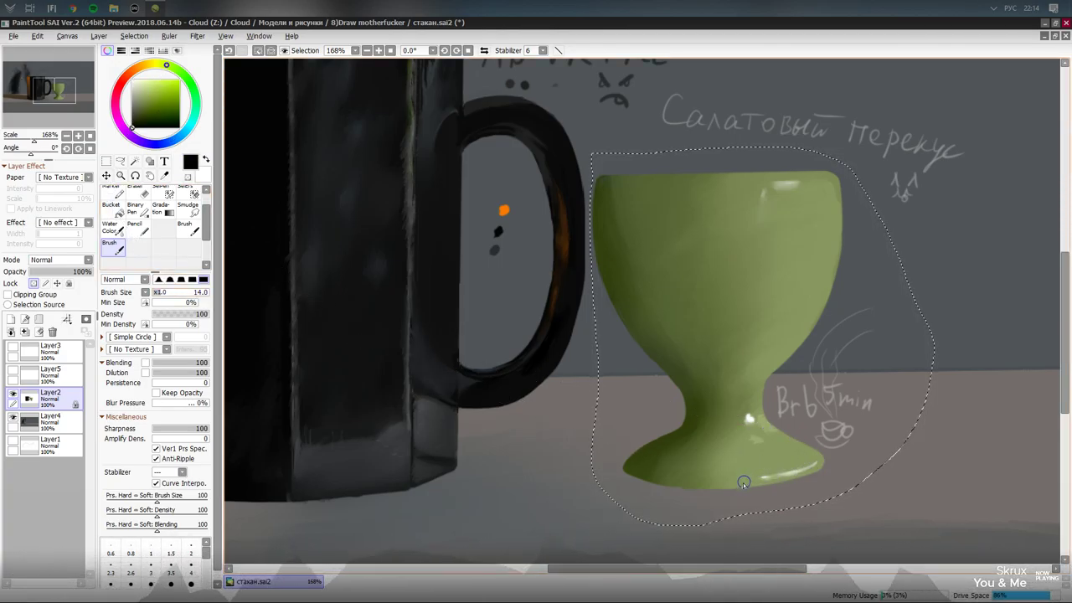
{"action": "key", "text": "b"}
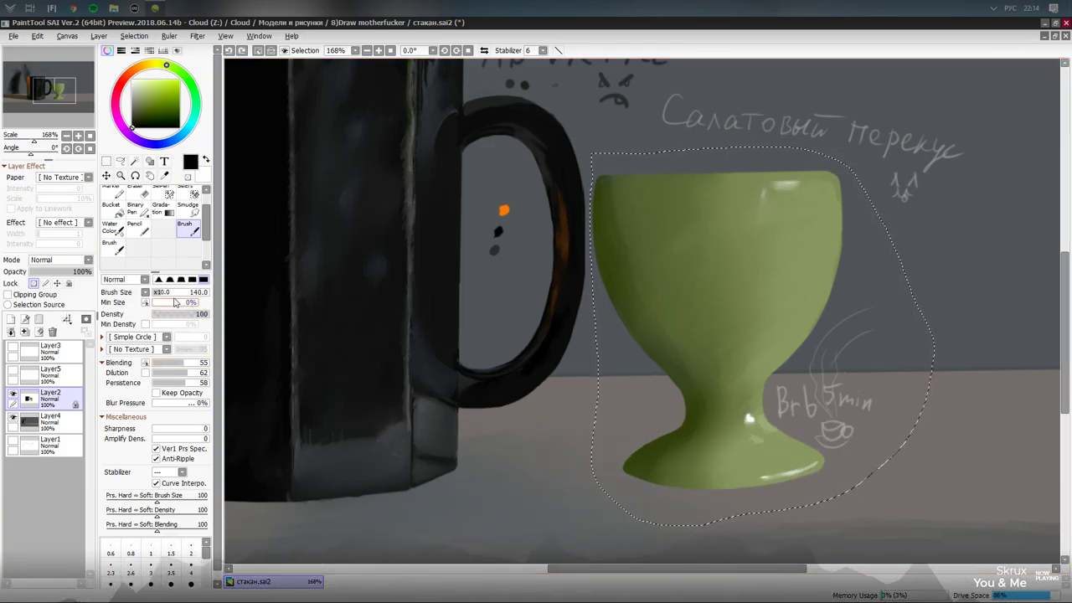
{"action": "left_click", "coordinate": [145, 292]}
{"action": "left_click", "coordinate": [168, 318]}
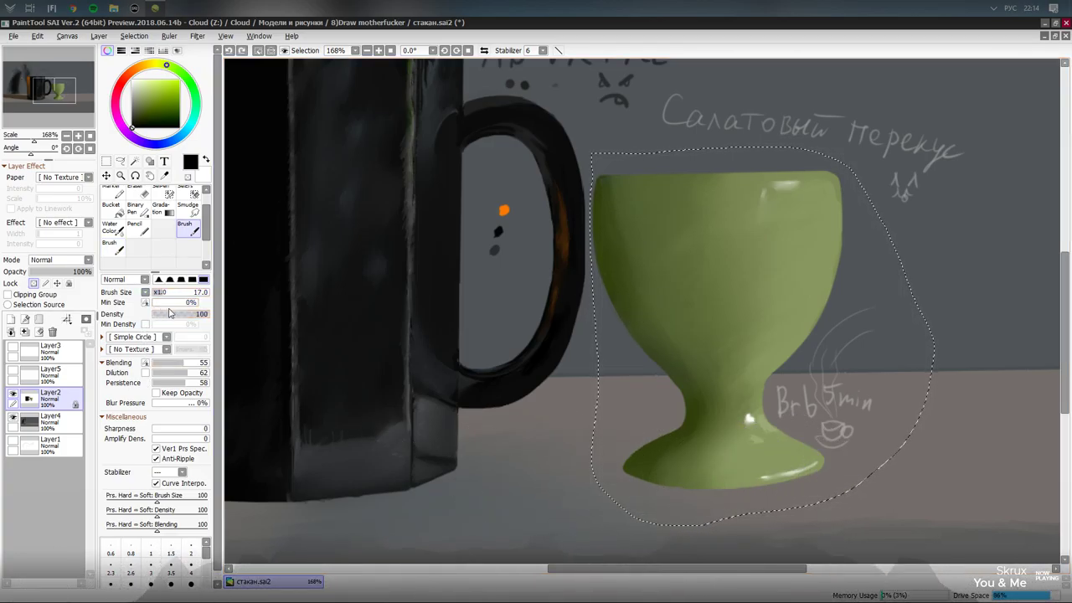
{"action": "scroll", "coordinate": [784, 497], "scroll_direction": "up", "scroll_amount": 3}
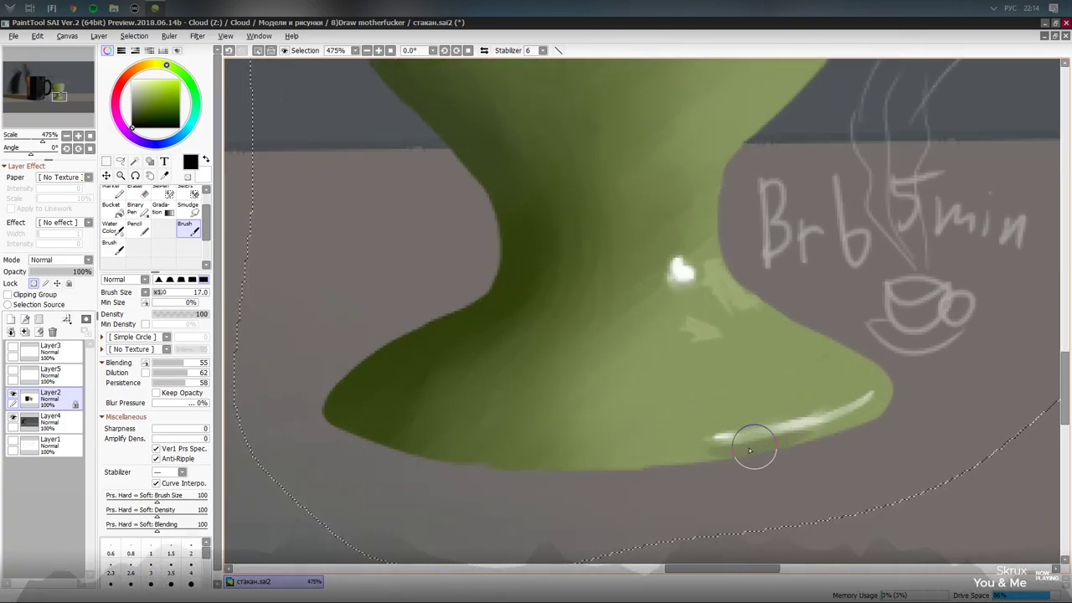
{"action": "left_click_drag", "start_coordinate": [712, 459], "coordinate": [890, 406]}
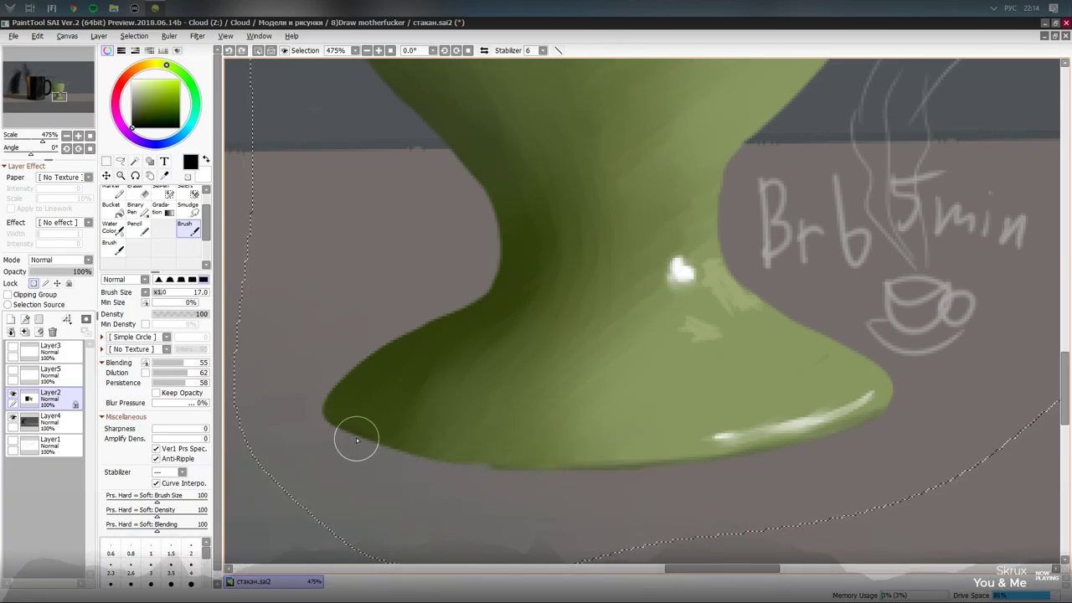
{"action": "mouse_move", "coordinate": [356, 440]}
{"action": "left_mouse_down"}
{"action": "mouse_move", "coordinate": [444, 463]}
{"action": "mouse_move", "coordinate": [564, 466]}
{"action": "left_mouse_up"}
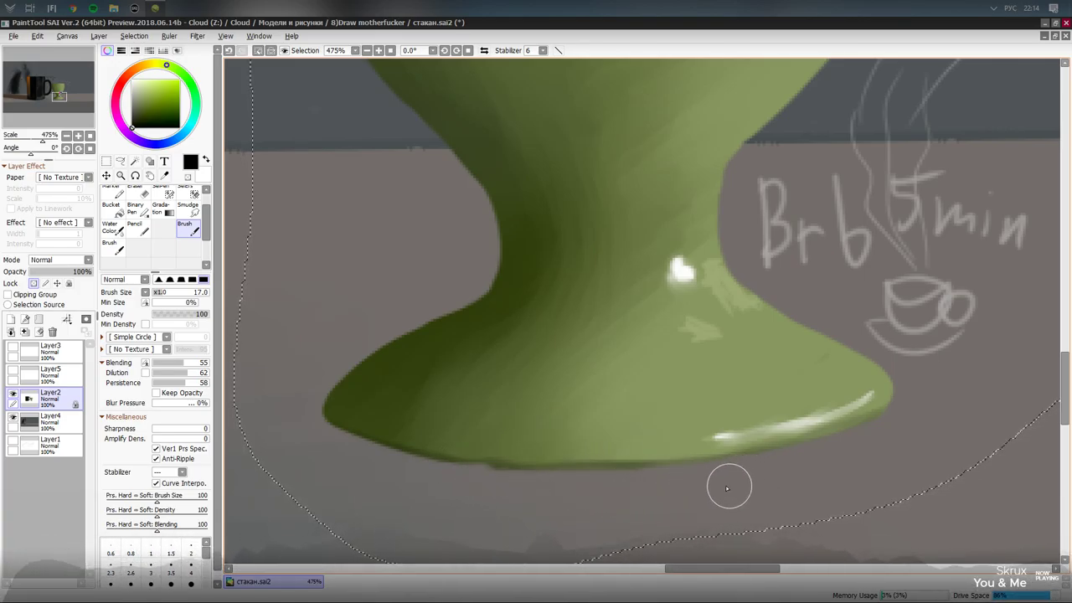
- Examine the foot's edge shadow and highlight up close and against the whole still life
{"action": "scroll", "coordinate": [733, 460], "scroll_direction": "down", "scroll_amount": 6}
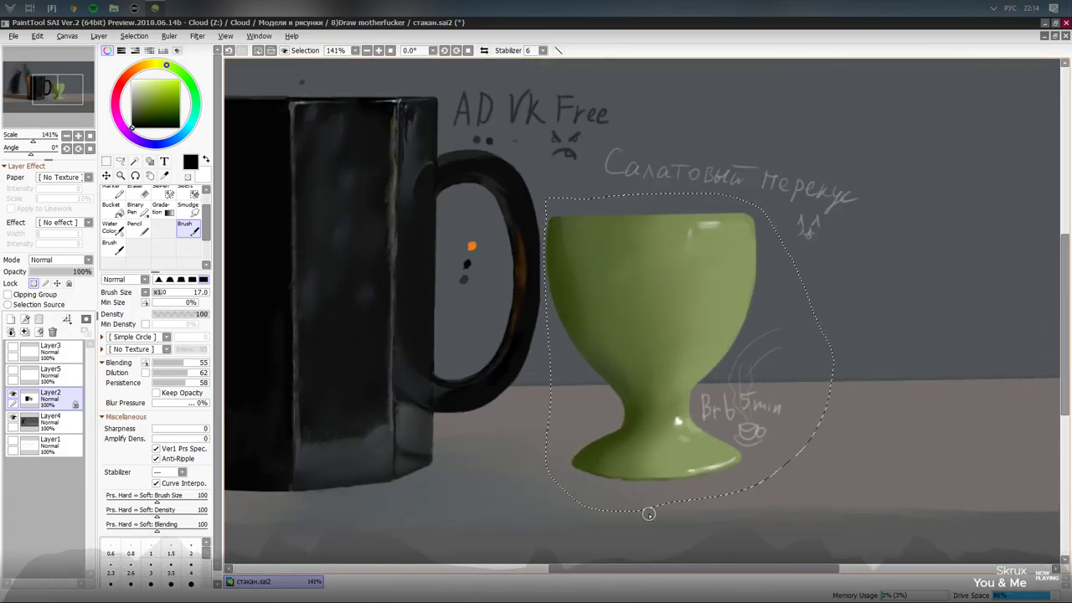
{"action": "scroll", "coordinate": [665, 499], "scroll_direction": "up", "scroll_amount": 10}
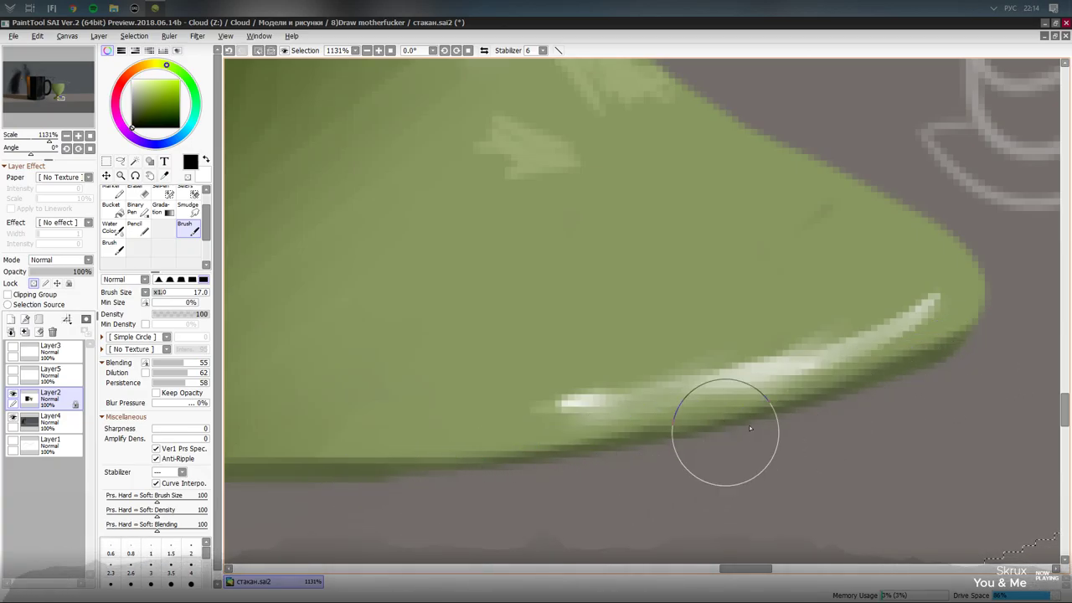
{"action": "scroll", "coordinate": [789, 502], "scroll_direction": "down", "scroll_amount": 14}
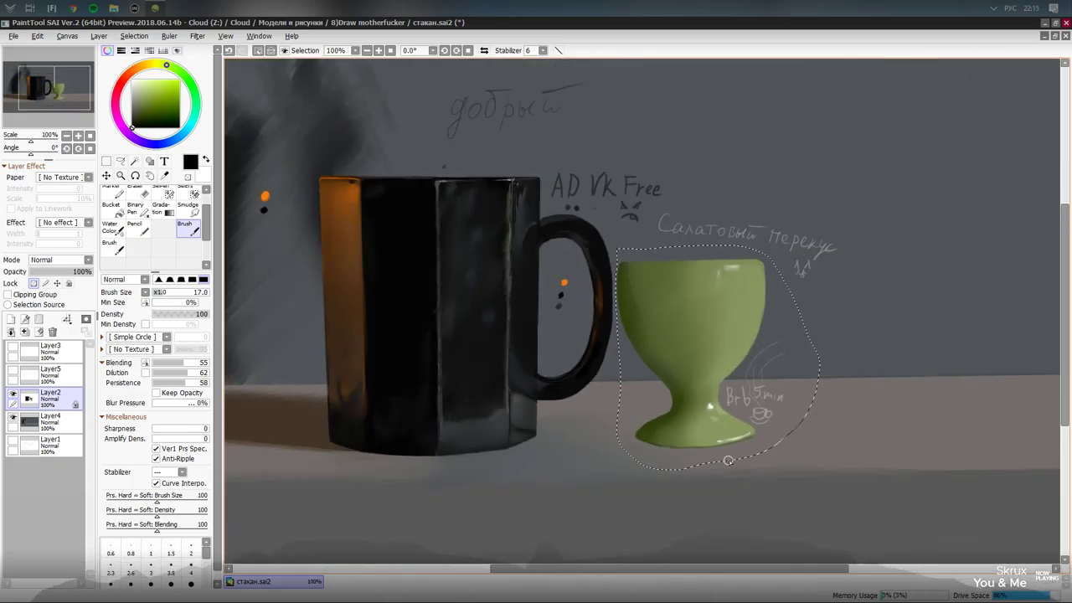
{"action": "scroll", "coordinate": [719, 391], "scroll_direction": "up", "scroll_amount": 4}
{"action": "scroll", "coordinate": [719, 391], "scroll_direction": "down", "scroll_amount": 1}
{"action": "scroll", "coordinate": [737, 378], "scroll_direction": "up", "scroll_amount": 2}
{"action": "scroll", "coordinate": [705, 416], "scroll_direction": "down", "scroll_amount": 2}
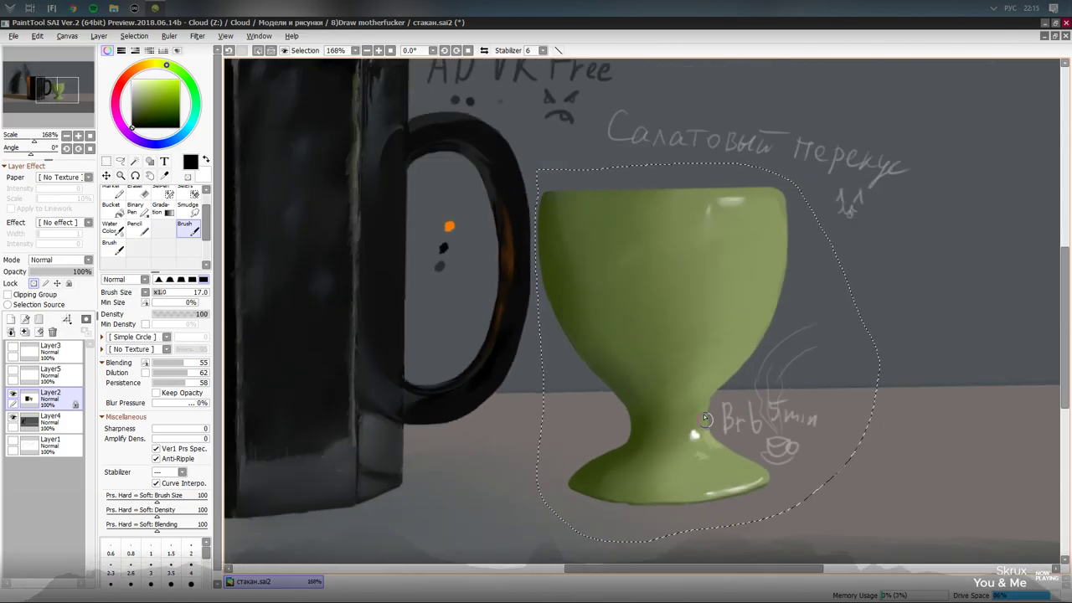
{"action": "scroll", "coordinate": [697, 396], "scroll_direction": "up", "scroll_amount": 1}
{"action": "scroll", "coordinate": [697, 395], "scroll_direction": "up", "scroll_amount": 1}
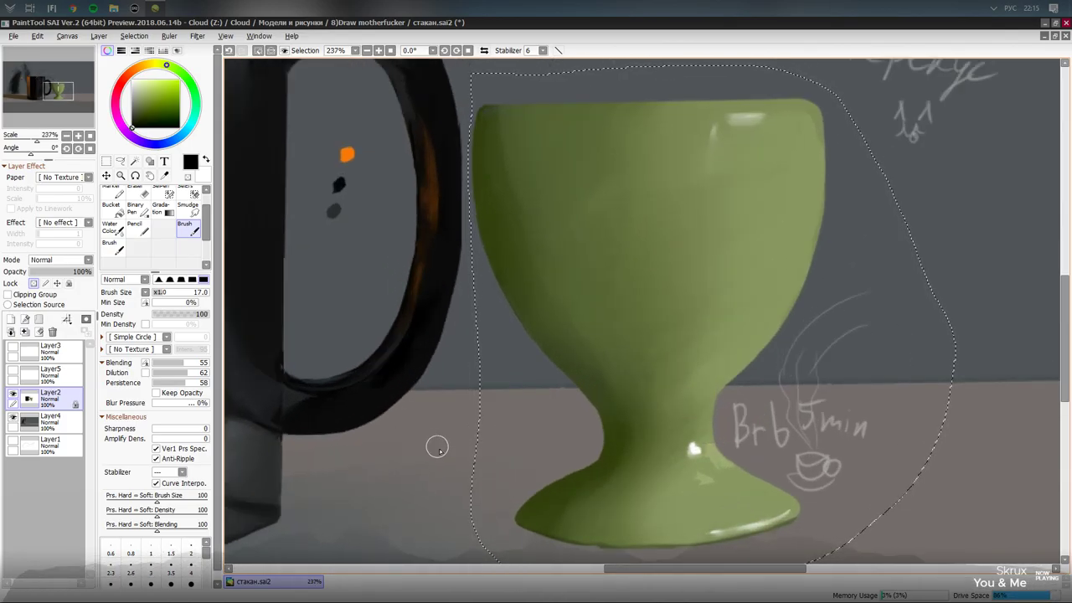
- Deepen the left side of the cup's foot with sampled dark green at size 17 and smooth it using the blending Brush at size 14
{"action": "left_click", "coordinate": [591, 478], "text": "alt"}
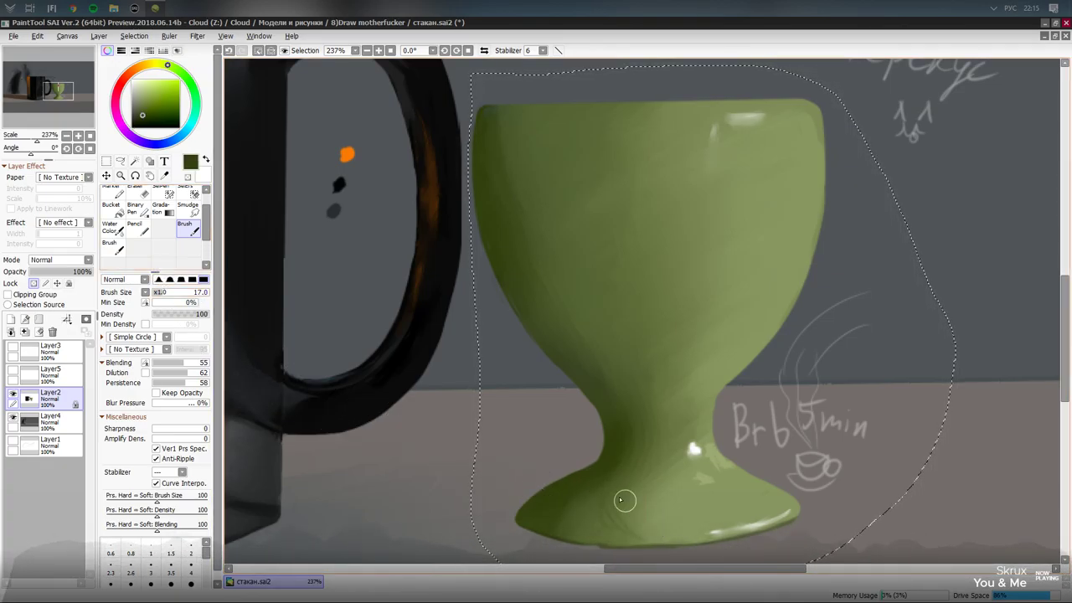
{"action": "mouse_move", "coordinate": [625, 501]}
{"action": "left_mouse_down"}
{"action": "mouse_move", "coordinate": [640, 537]}
{"action": "mouse_move", "coordinate": [609, 510]}
{"action": "mouse_move", "coordinate": [619, 510]}
{"action": "mouse_move", "coordinate": [596, 522]}
{"action": "mouse_move", "coordinate": [638, 535]}
{"action": "mouse_move", "coordinate": [604, 526]}
{"action": "mouse_move", "coordinate": [630, 537]}
{"action": "mouse_move", "coordinate": [617, 529]}
{"action": "mouse_move", "coordinate": [625, 549]}
{"action": "mouse_move", "coordinate": [609, 522]}
{"action": "mouse_move", "coordinate": [592, 526]}
{"action": "mouse_move", "coordinate": [594, 541]}
{"action": "mouse_move", "coordinate": [593, 501]}
{"action": "mouse_move", "coordinate": [575, 532]}
{"action": "mouse_move", "coordinate": [595, 517]}
{"action": "mouse_move", "coordinate": [631, 543]}
{"action": "mouse_move", "coordinate": [576, 511]}
{"action": "mouse_move", "coordinate": [572, 539]}
{"action": "mouse_move", "coordinate": [572, 506]}
{"action": "mouse_move", "coordinate": [548, 534]}
{"action": "mouse_move", "coordinate": [574, 521]}
{"action": "mouse_move", "coordinate": [588, 534]}
{"action": "mouse_move", "coordinate": [565, 541]}
{"action": "mouse_move", "coordinate": [563, 527]}
{"action": "mouse_move", "coordinate": [622, 541]}
{"action": "mouse_move", "coordinate": [558, 520]}
{"action": "mouse_move", "coordinate": [610, 541]}
{"action": "mouse_move", "coordinate": [560, 522]}
{"action": "mouse_move", "coordinate": [564, 534]}
{"action": "mouse_move", "coordinate": [599, 526]}
{"action": "mouse_move", "coordinate": [560, 516]}
{"action": "mouse_move", "coordinate": [602, 540]}
{"action": "mouse_move", "coordinate": [570, 532]}
{"action": "mouse_move", "coordinate": [612, 530]}
{"action": "mouse_move", "coordinate": [590, 516]}
{"action": "mouse_move", "coordinate": [636, 545]}
{"action": "mouse_move", "coordinate": [592, 520]}
{"action": "mouse_move", "coordinate": [619, 533]}
{"action": "left_mouse_up"}
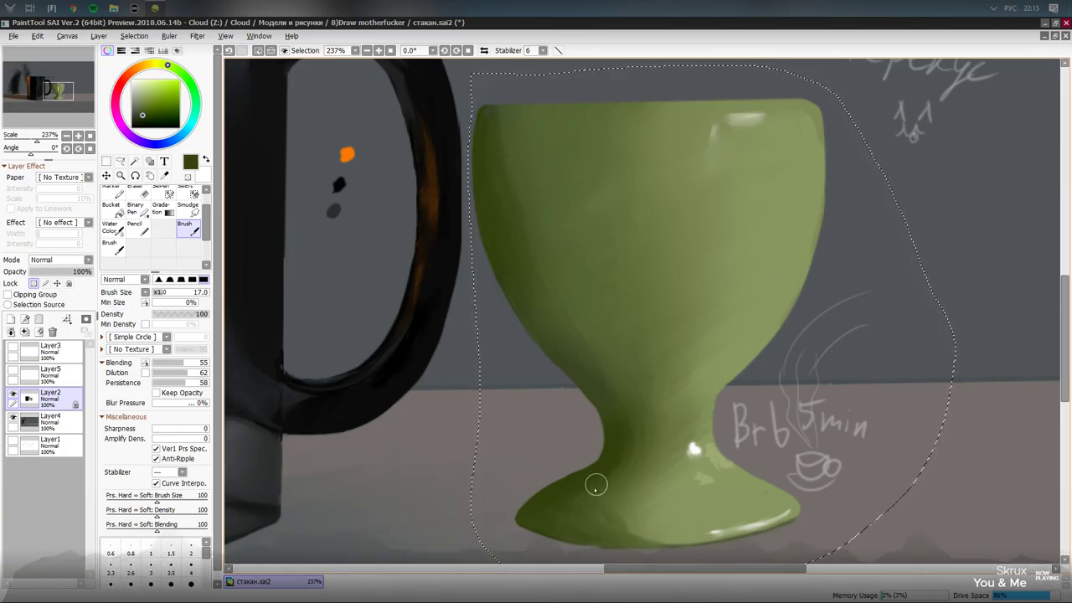
{"action": "key", "text": "b"}
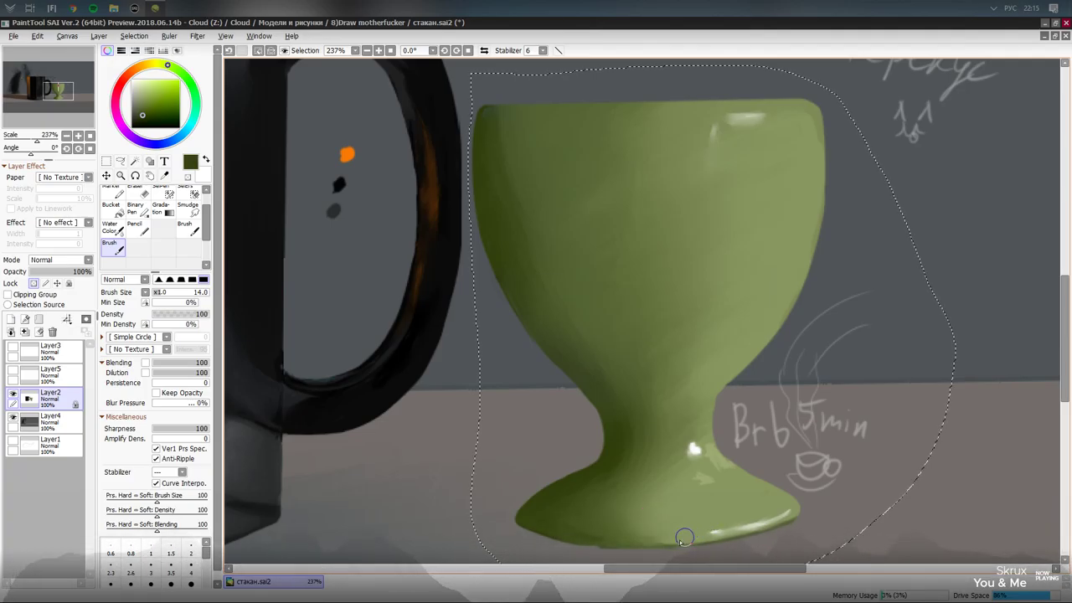
{"action": "scroll", "coordinate": [725, 314], "scroll_direction": "down", "scroll_amount": 2}
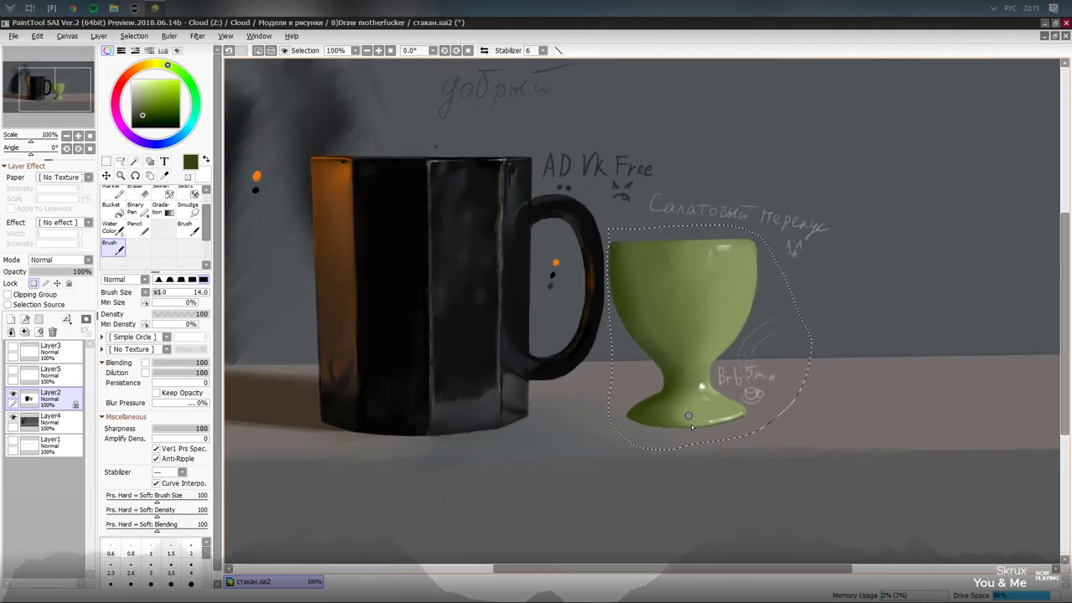
- Turn off the layer's opacity lock and dab light, dark and mid green swatches beside the bowl with the Pencil at size 12
{"action": "scroll", "coordinate": [690, 423], "scroll_direction": "up", "scroll_amount": 1}
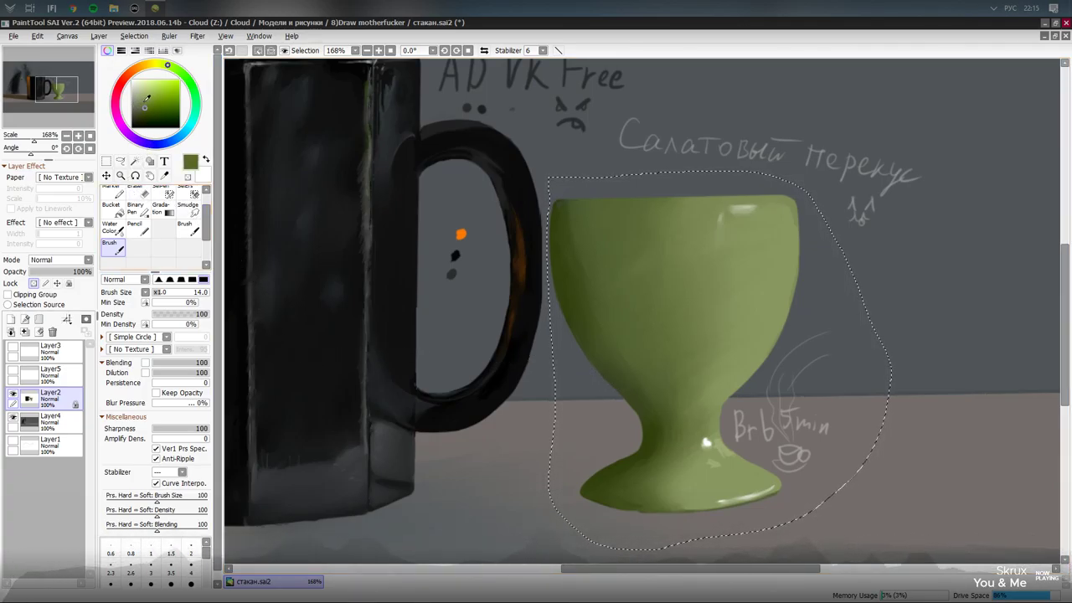
{"action": "right_click", "coordinate": [574, 288]}
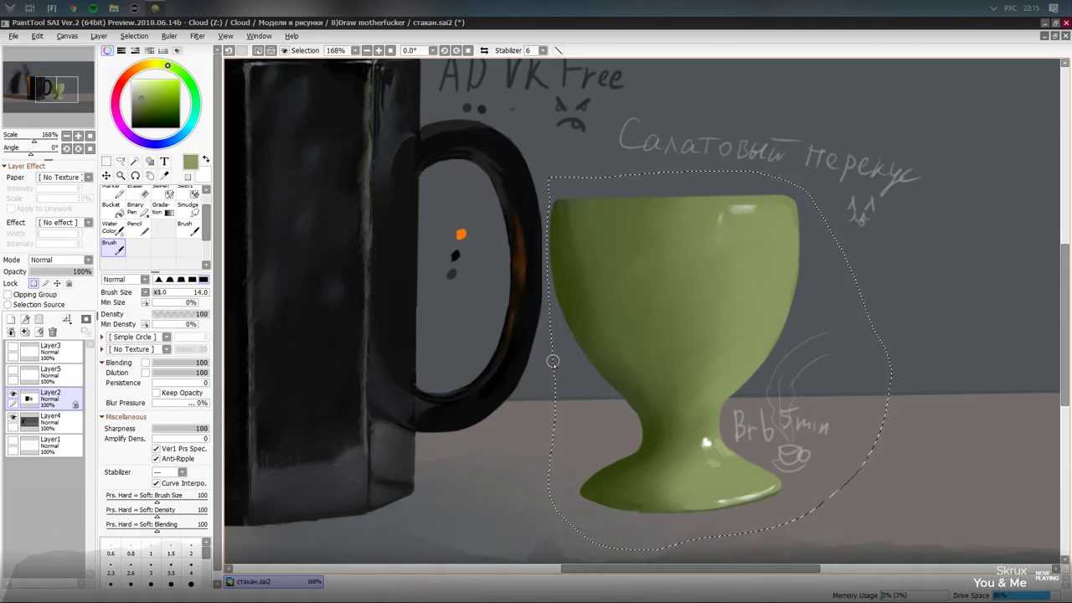
{"action": "key", "text": "n"}
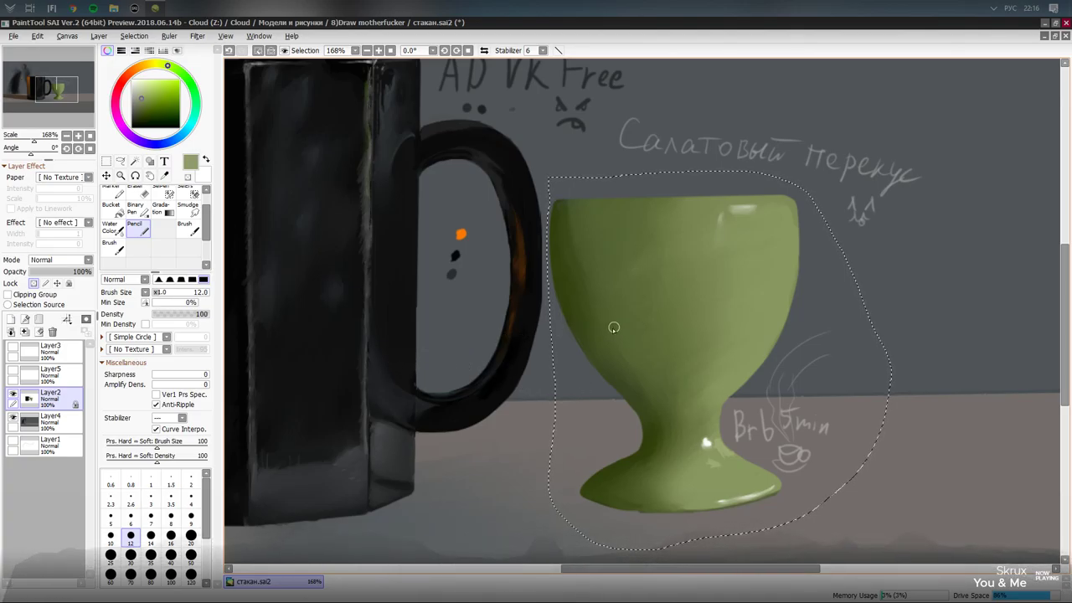
{"action": "left_click", "coordinate": [570, 362]}
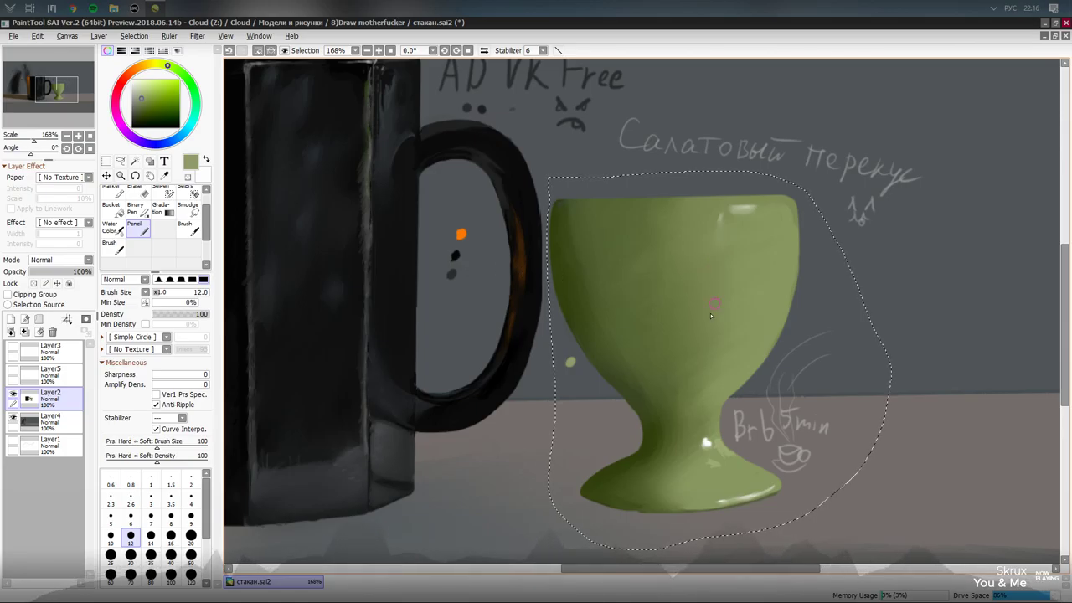
{"action": "right_click", "coordinate": [648, 430]}
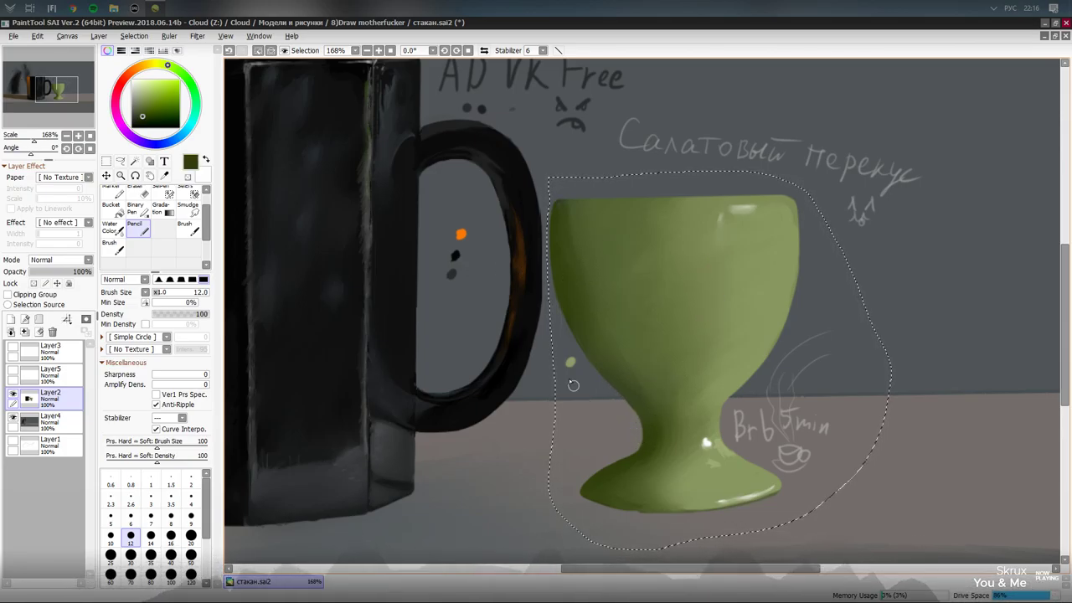
{"action": "left_click", "coordinate": [570, 374]}
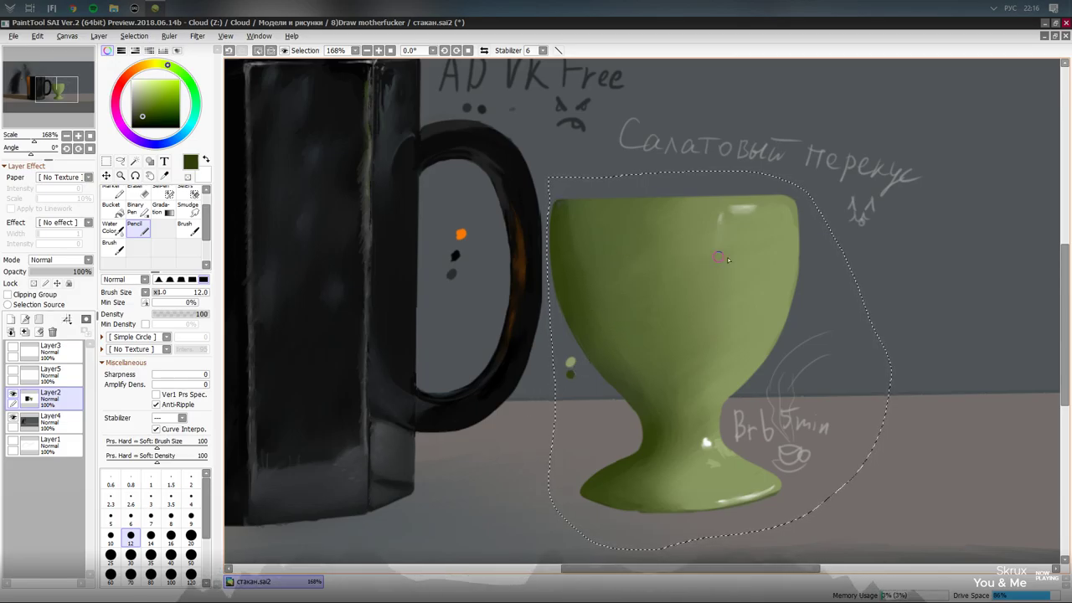
{"action": "right_click", "coordinate": [670, 270]}
{"action": "left_click", "coordinate": [572, 386]}
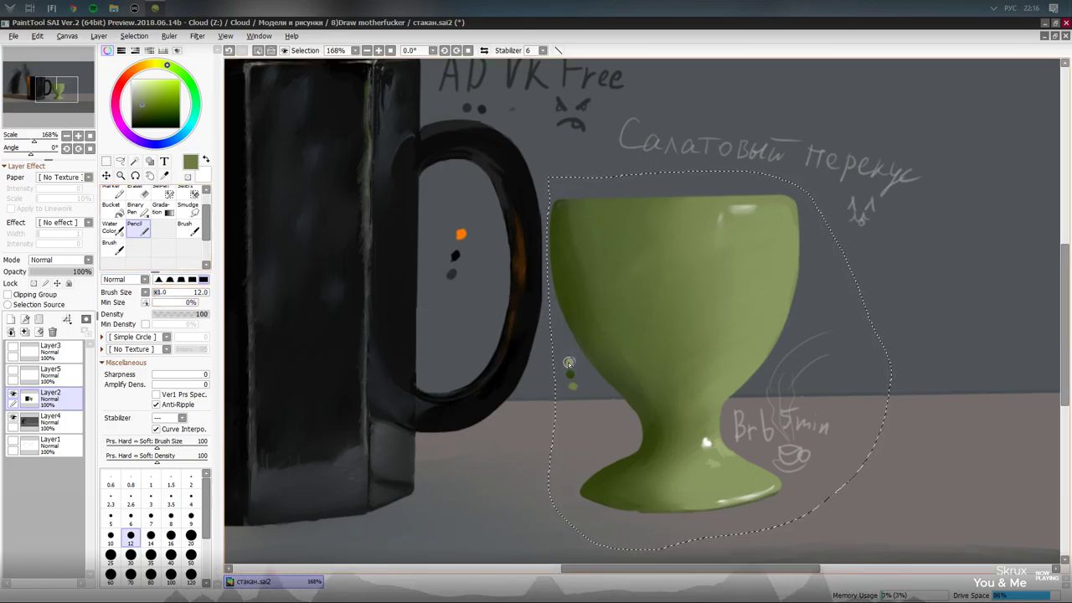
- Paint a narrow, curved green reflection along the left edge of the cup's bowl with the Pencil at size 12
{"action": "left_click", "coordinate": [569, 362]}
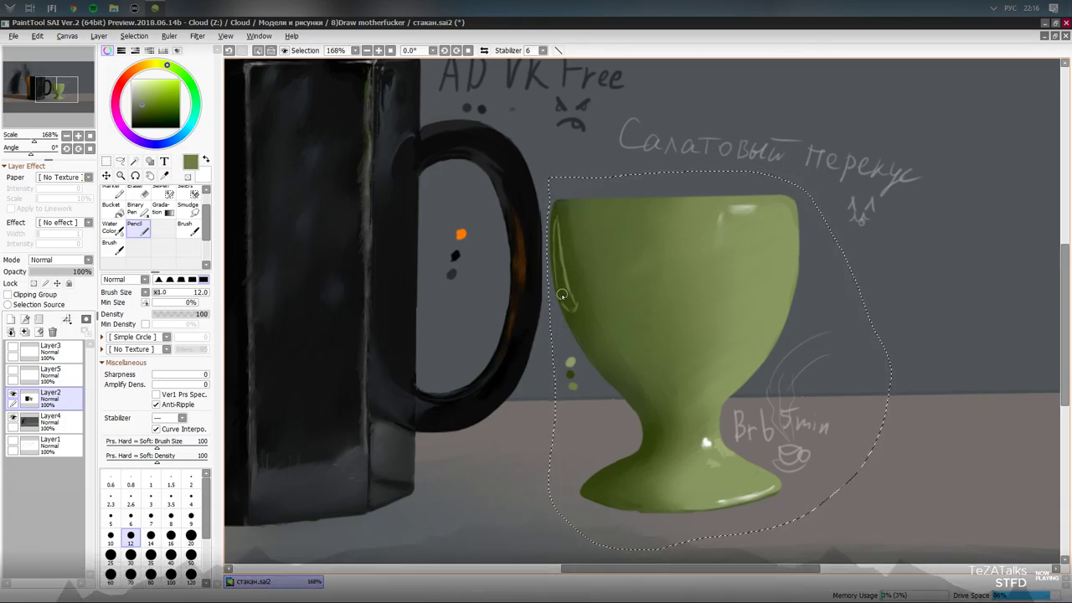
{"action": "left_click", "coordinate": [569, 371], "text": "alt"}
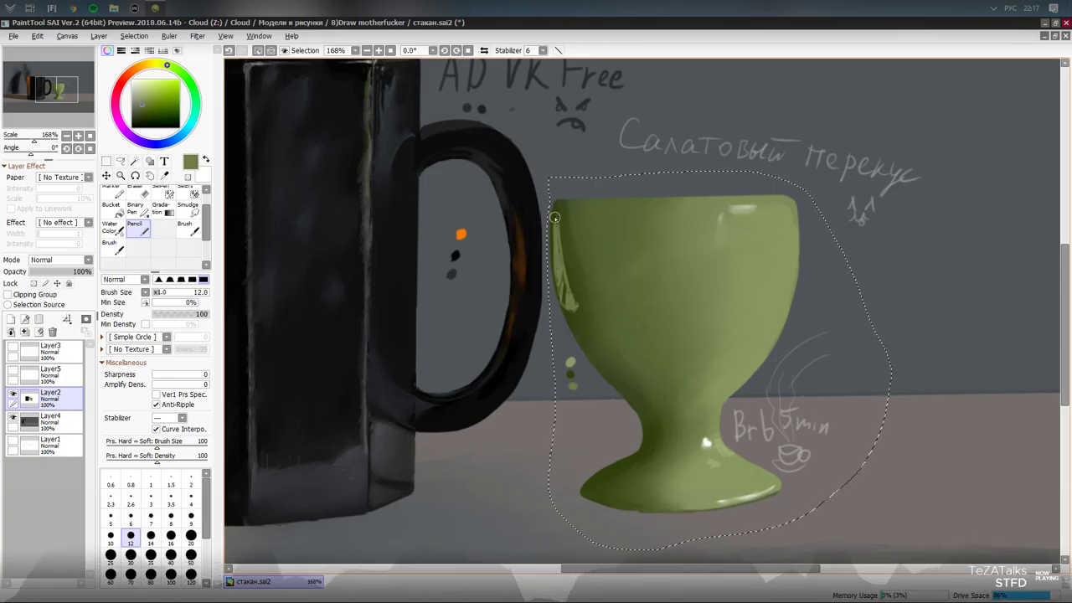
{"action": "left_click", "coordinate": [577, 230], "text": "alt"}
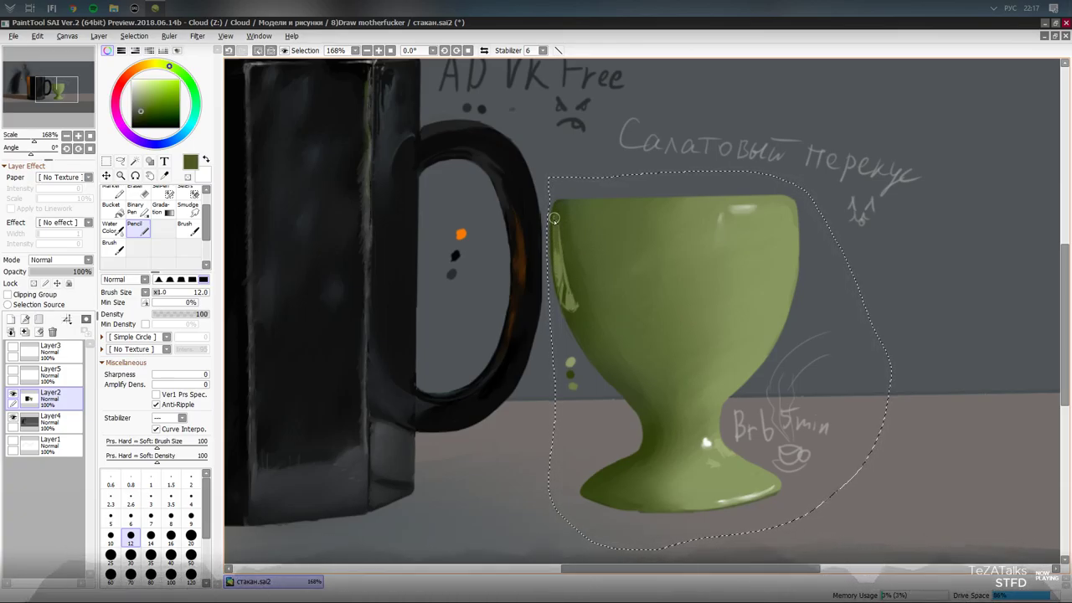
{"action": "left_click_drag", "start_coordinate": [557, 230], "coordinate": [556, 270]}
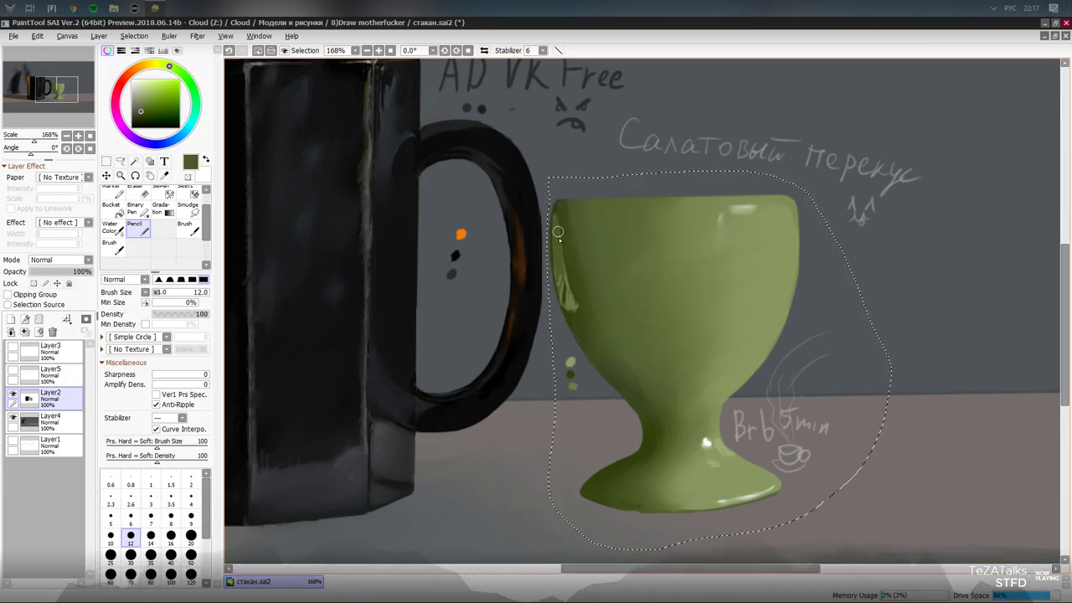
{"action": "mouse_move", "coordinate": [561, 270]}
{"action": "left_mouse_down"}
{"action": "mouse_move", "coordinate": [578, 310]}
{"action": "mouse_move", "coordinate": [561, 292]}
{"action": "left_mouse_up"}
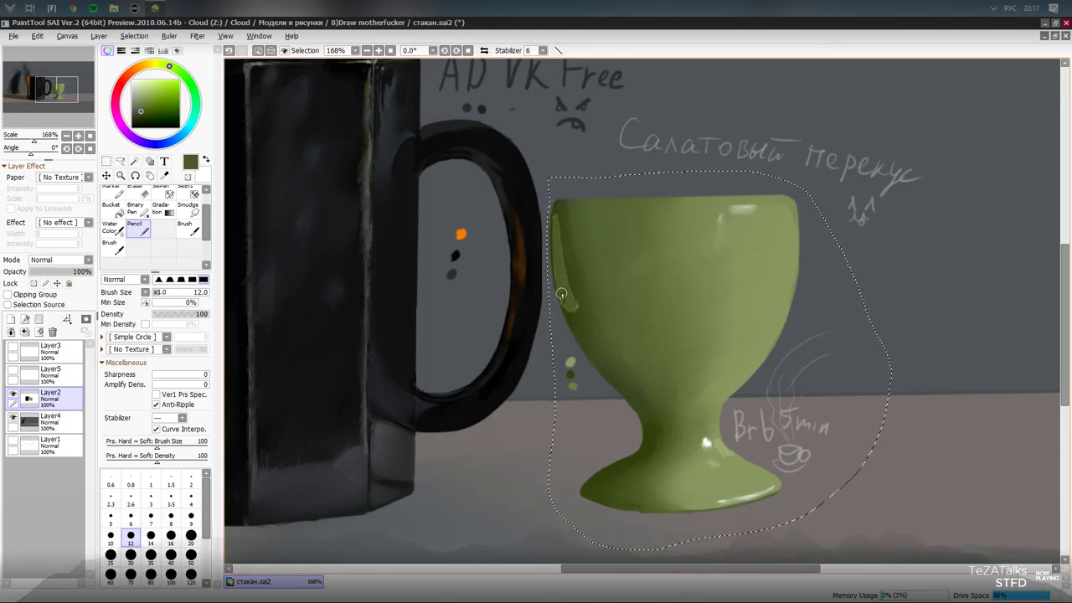
- Lock the layer's opacity again and soften the lower end of the bowl's left reflection using the blending Brush at size 14
{"action": "scroll", "coordinate": [631, 204], "scroll_direction": "up", "scroll_amount": 3}
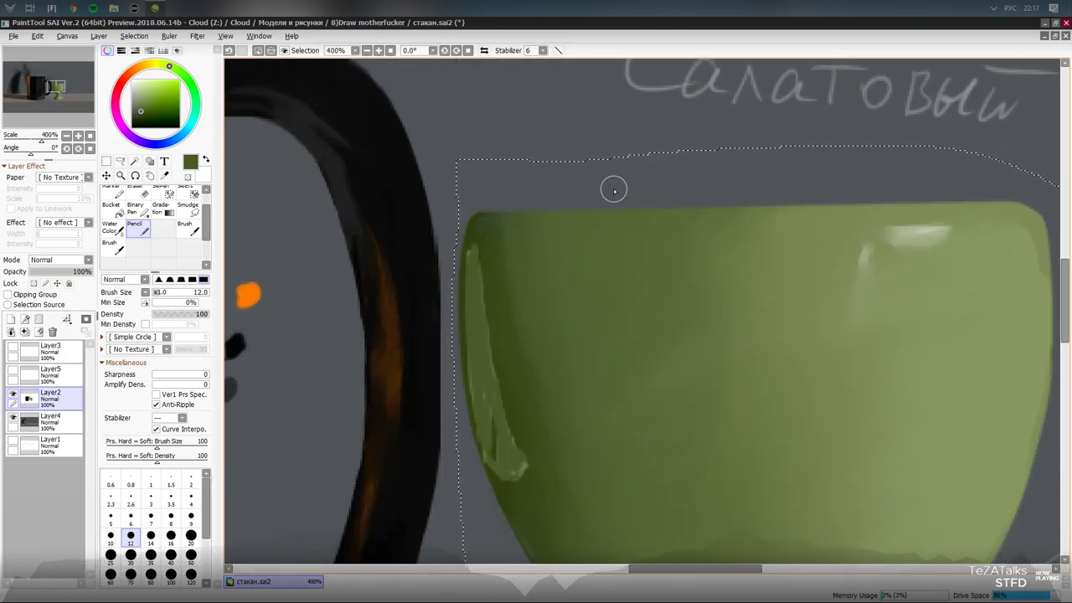
{"action": "left_click", "coordinate": [33, 282]}
{"action": "key", "text": "b"}
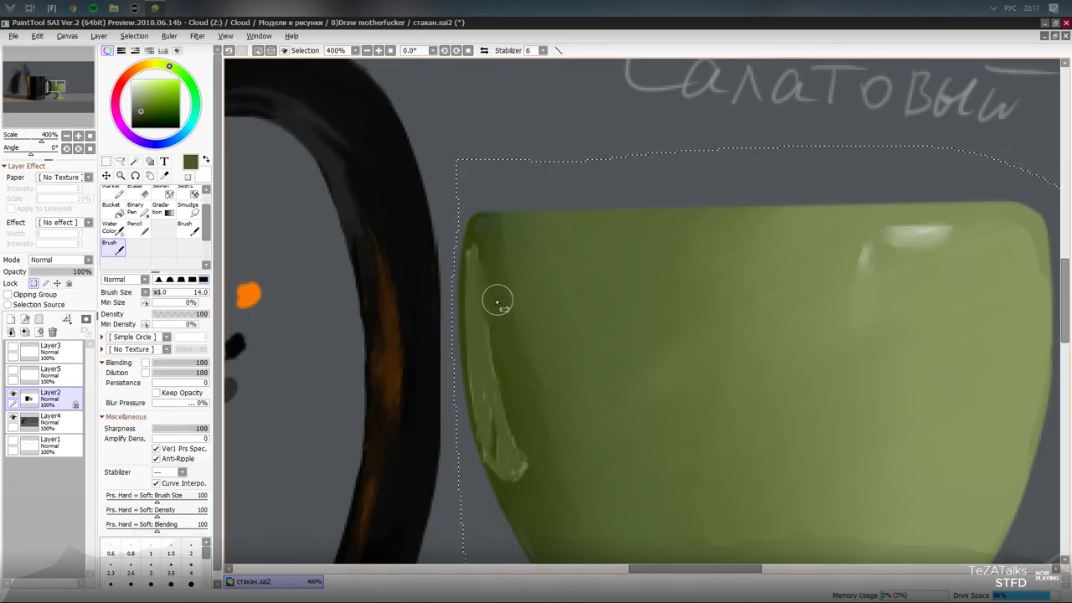
{"action": "key", "text": "ctrl+z"}
{"action": "mouse_move", "coordinate": [475, 291]}
{"action": "left_mouse_down"}
{"action": "mouse_move", "coordinate": [484, 324]}
{"action": "mouse_move", "coordinate": [478, 297]}
{"action": "left_mouse_up"}
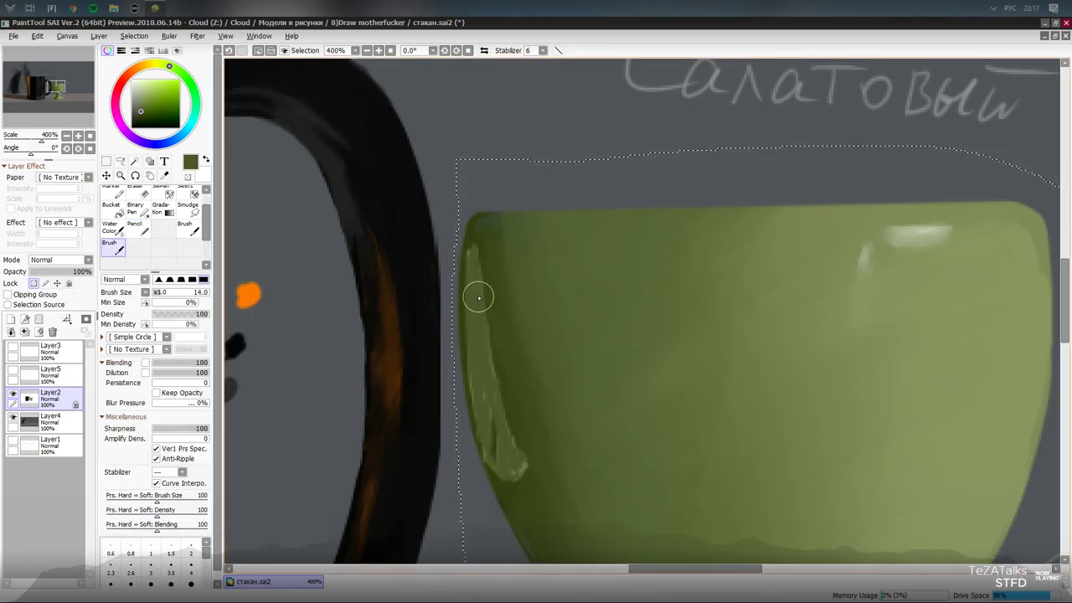
{"action": "key", "text": "ctrl+z"}
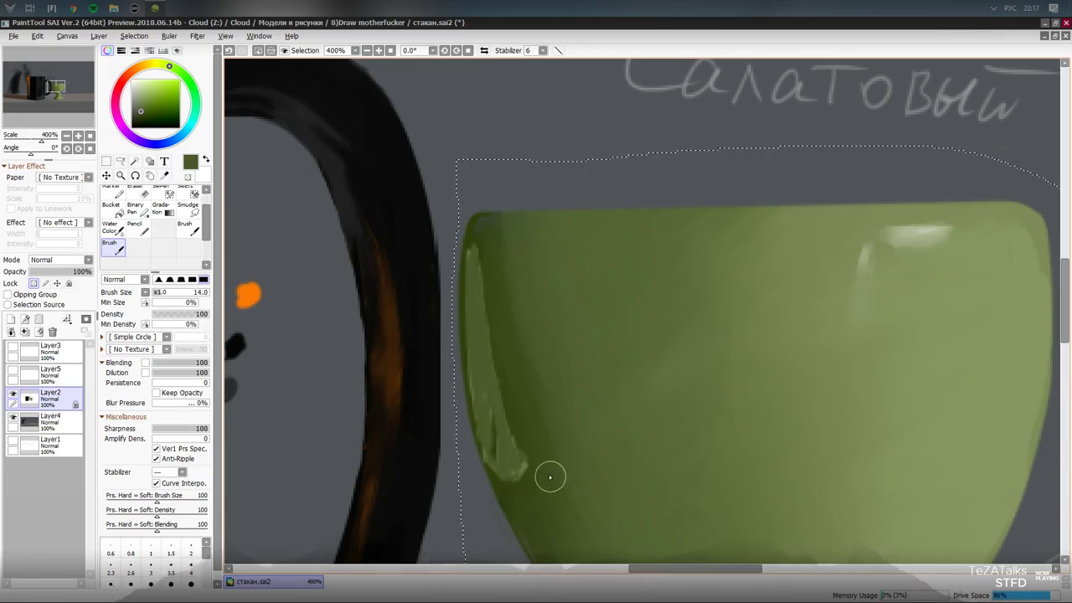
{"action": "right_click", "coordinate": [468, 222]}
{"action": "mouse_move", "coordinate": [534, 479]}
{"action": "left_mouse_down"}
{"action": "mouse_move", "coordinate": [523, 439]}
{"action": "mouse_move", "coordinate": [521, 475]}
{"action": "left_mouse_up"}
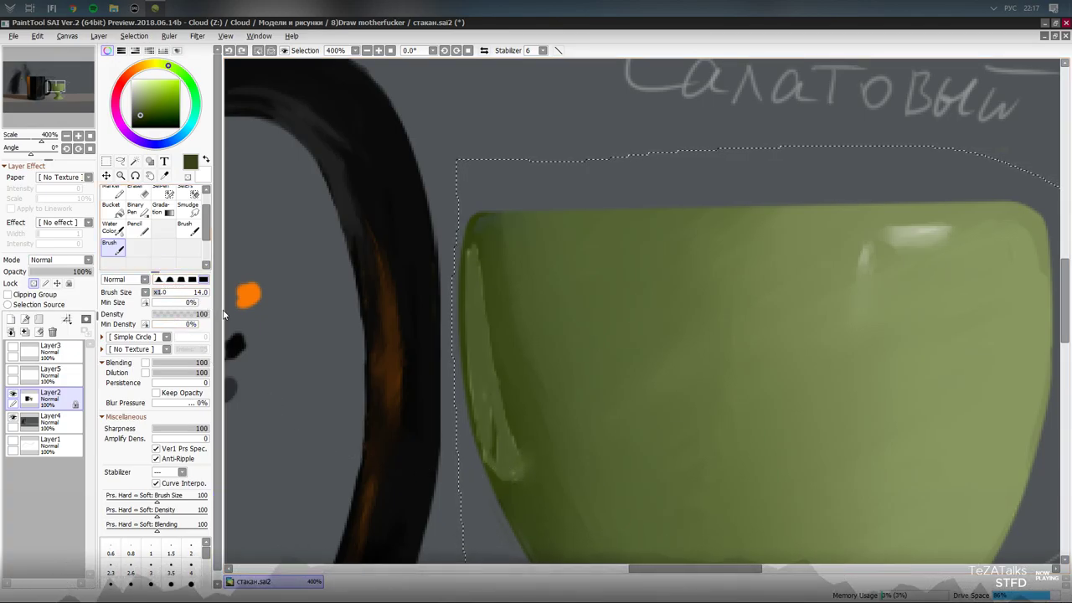
- Trim the lower tip of the bowl's left reflection with dark green using the Brush at size 17
{"action": "left_click", "coordinate": [186, 228]}
{"action": "mouse_move", "coordinate": [531, 449]}
{"action": "left_mouse_down"}
{"action": "mouse_move", "coordinate": [514, 495]}
{"action": "mouse_move", "coordinate": [528, 471]}
{"action": "left_mouse_up"}
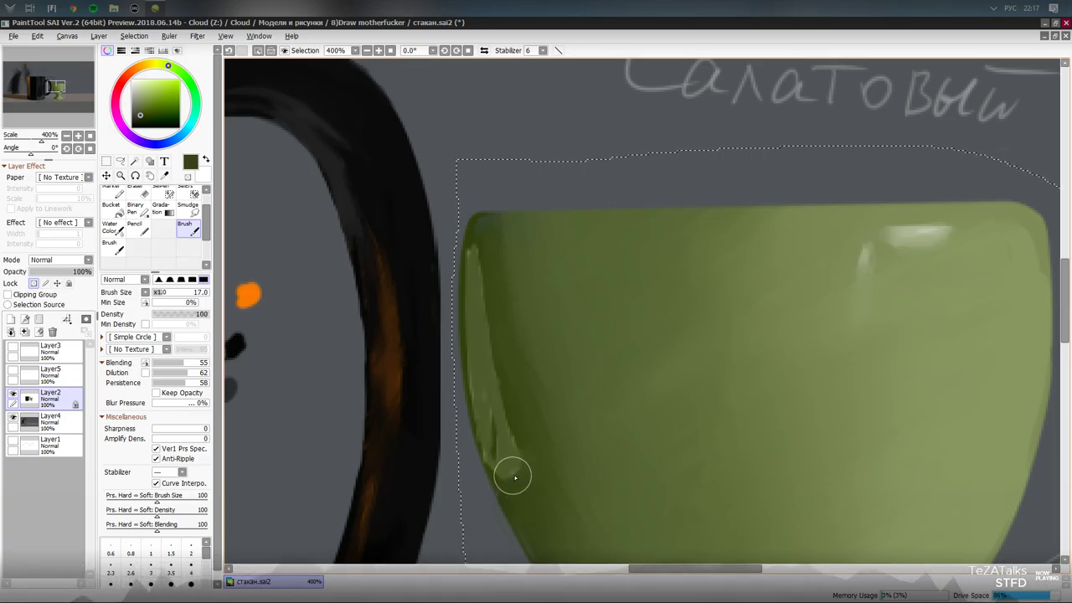
{"action": "key", "text": "ctrl+z"}
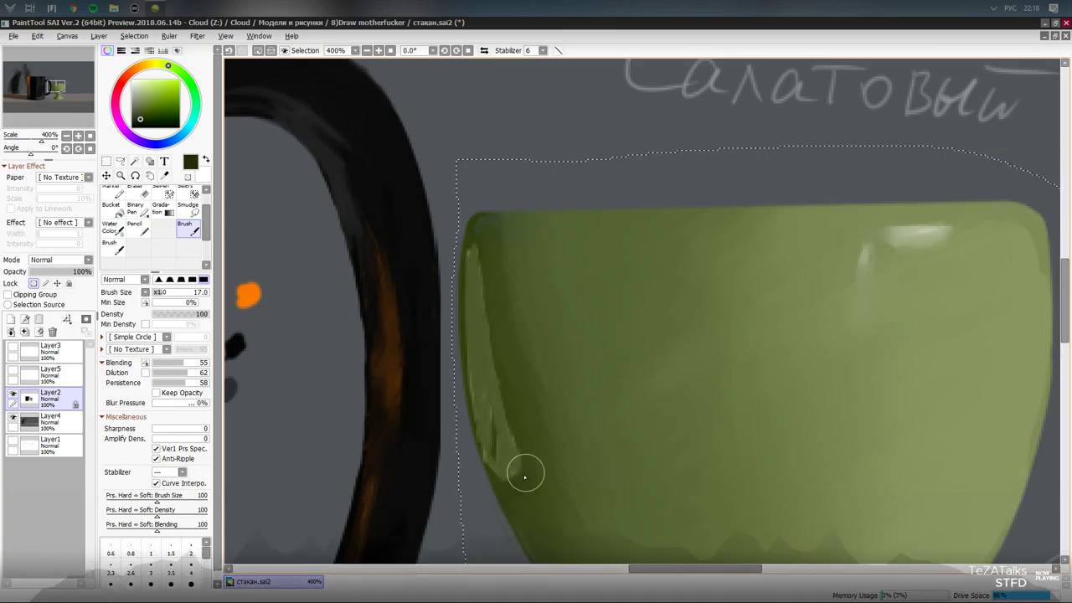
- Deepen the dark green shadow beneath and beside the lower tip of the bowl's left reflection using the Brush at size 17
{"action": "left_click_drag", "start_coordinate": [527, 475], "coordinate": [522, 444]}
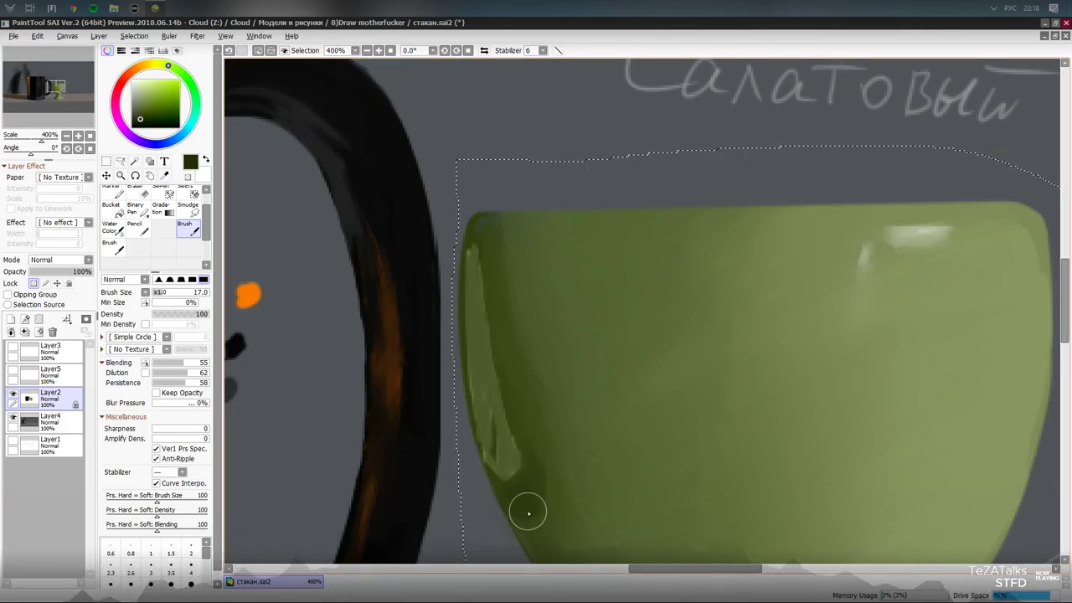
{"action": "mouse_move", "coordinate": [507, 490]}
{"action": "left_mouse_down"}
{"action": "mouse_move", "coordinate": [495, 474]}
{"action": "mouse_move", "coordinate": [496, 485]}
{"action": "left_mouse_up"}
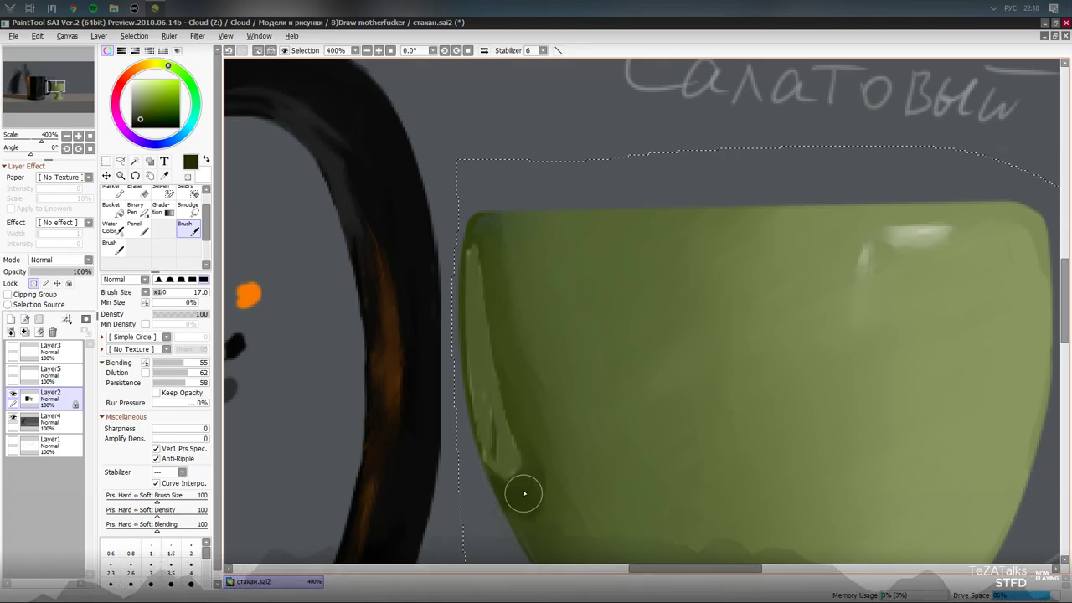
{"action": "mouse_move", "coordinate": [530, 478]}
{"action": "left_mouse_down"}
{"action": "mouse_move", "coordinate": [501, 503]}
{"action": "mouse_move", "coordinate": [495, 487]}
{"action": "mouse_move", "coordinate": [537, 499]}
{"action": "mouse_move", "coordinate": [533, 477]}
{"action": "mouse_move", "coordinate": [506, 507]}
{"action": "mouse_move", "coordinate": [524, 473]}
{"action": "mouse_move", "coordinate": [511, 497]}
{"action": "mouse_move", "coordinate": [528, 447]}
{"action": "mouse_move", "coordinate": [520, 440]}
{"action": "mouse_move", "coordinate": [526, 474]}
{"action": "mouse_move", "coordinate": [525, 453]}
{"action": "mouse_move", "coordinate": [503, 487]}
{"action": "mouse_move", "coordinate": [499, 479]}
{"action": "mouse_move", "coordinate": [521, 473]}
{"action": "mouse_move", "coordinate": [508, 480]}
{"action": "mouse_move", "coordinate": [522, 462]}
{"action": "mouse_move", "coordinate": [495, 485]}
{"action": "mouse_move", "coordinate": [524, 464]}
{"action": "mouse_move", "coordinate": [525, 481]}
{"action": "mouse_move", "coordinate": [469, 568]}
{"action": "mouse_move", "coordinate": [542, 452]}
{"action": "mouse_move", "coordinate": [525, 426]}
{"action": "mouse_move", "coordinate": [481, 422]}
{"action": "mouse_move", "coordinate": [501, 436]}
{"action": "mouse_move", "coordinate": [485, 440]}
{"action": "mouse_move", "coordinate": [493, 424]}
{"action": "mouse_move", "coordinate": [471, 433]}
{"action": "mouse_move", "coordinate": [482, 415]}
{"action": "mouse_move", "coordinate": [494, 456]}
{"action": "mouse_move", "coordinate": [493, 419]}
{"action": "mouse_move", "coordinate": [490, 496]}
{"action": "left_mouse_up"}
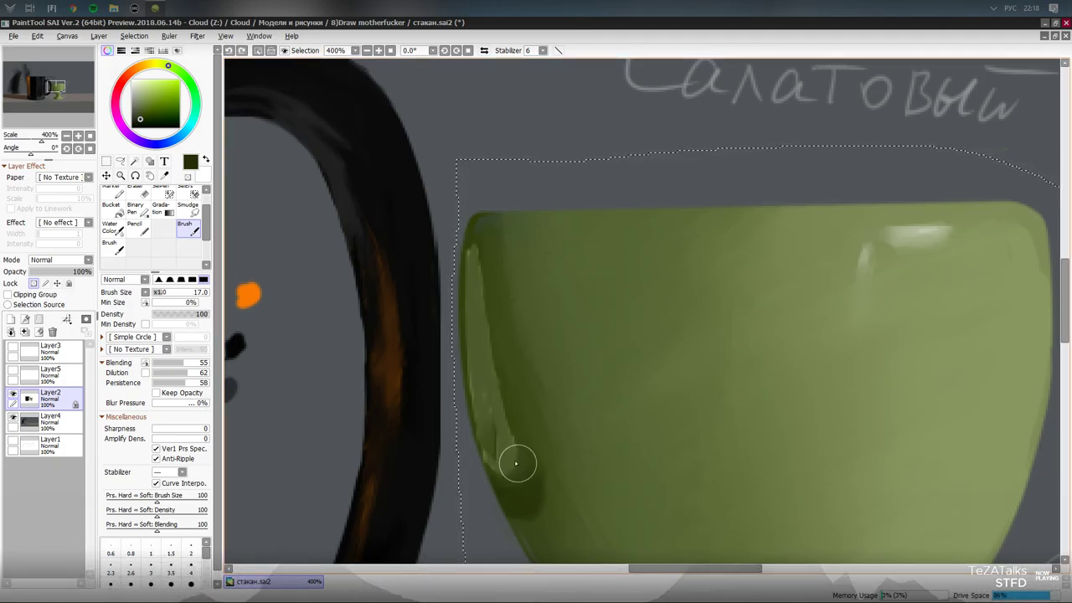
- Reshape the lower end of the bowl's left reflection with greens sampled from it, using the Brush at size 17
{"action": "left_click", "coordinate": [498, 439], "text": "alt"}
{"action": "left_click", "coordinate": [495, 442], "text": "alt"}
{"action": "mouse_move", "coordinate": [494, 442]}
{"action": "left_mouse_down"}
{"action": "mouse_move", "coordinate": [483, 478]}
{"action": "mouse_move", "coordinate": [498, 459]}
{"action": "mouse_move", "coordinate": [508, 464]}
{"action": "mouse_move", "coordinate": [495, 440]}
{"action": "mouse_move", "coordinate": [509, 422]}
{"action": "mouse_move", "coordinate": [511, 458]}
{"action": "left_mouse_up"}
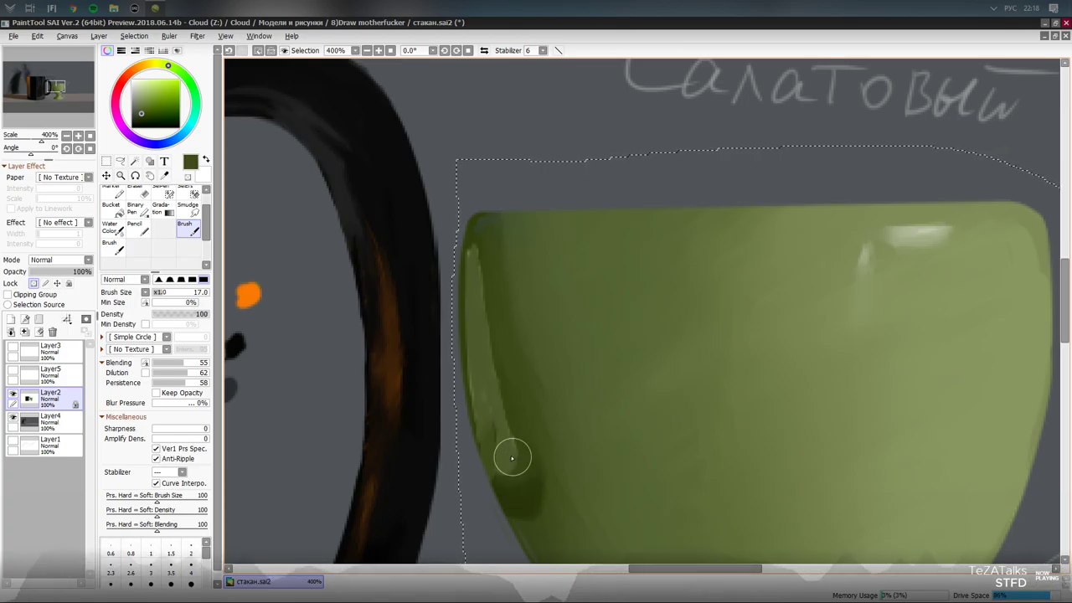
{"action": "left_click", "coordinate": [507, 448], "text": "alt"}
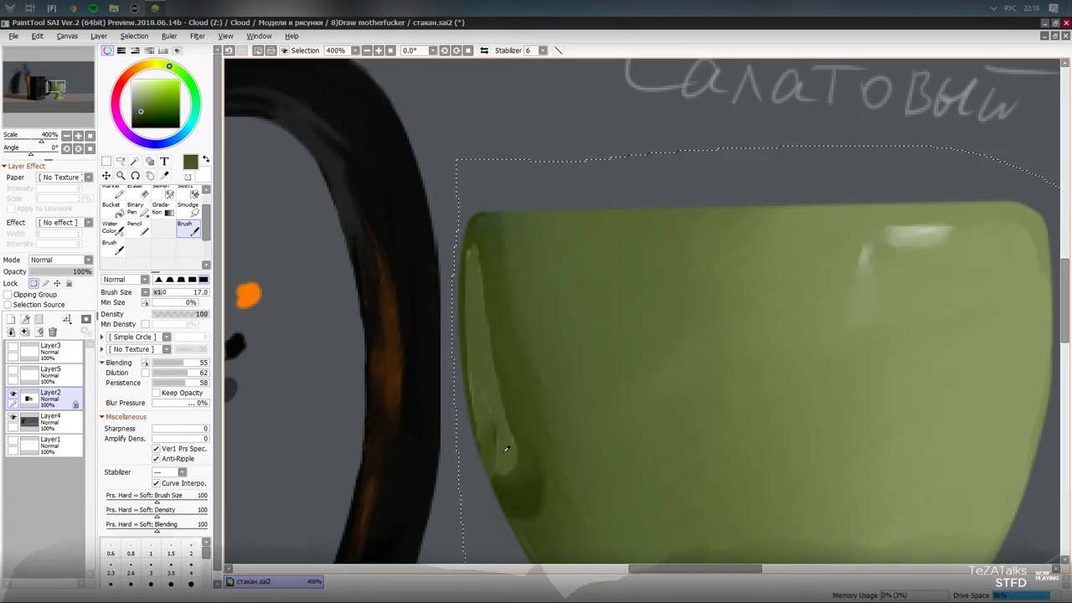
- Paint sampled dark green along the outer edge of the left reflection's lower part with the Pencil at size 12
{"action": "left_click", "coordinate": [137, 229]}
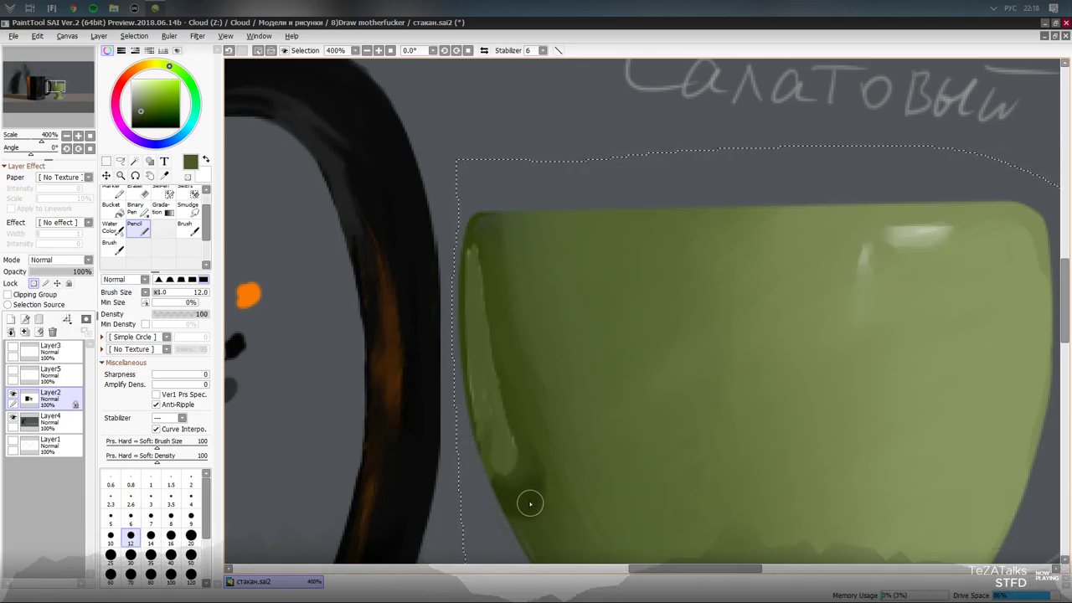
{"action": "left_click", "coordinate": [525, 497], "text": "alt"}
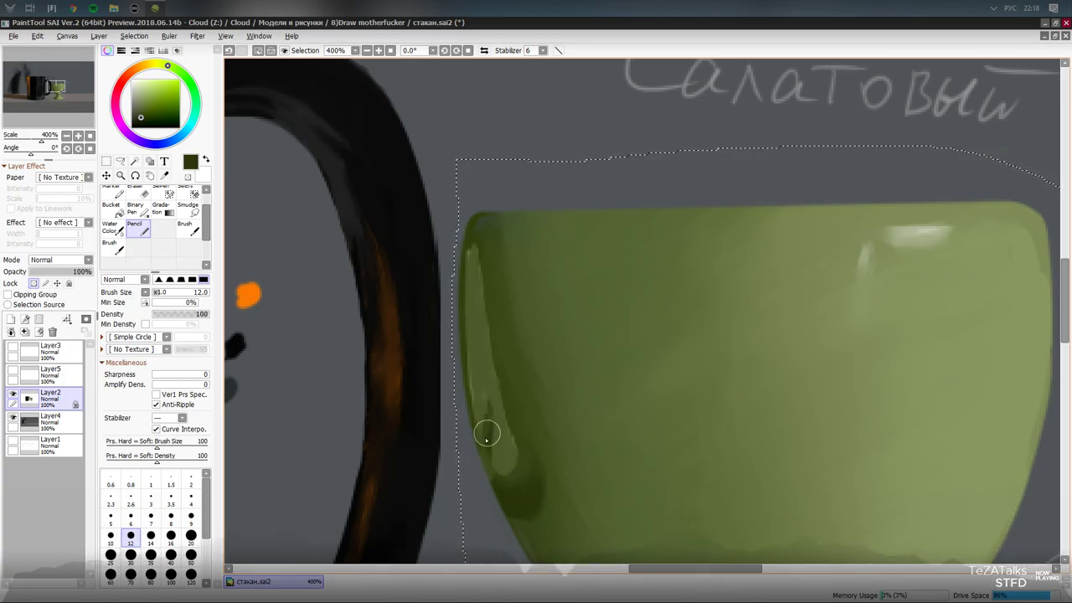
{"action": "mouse_move", "coordinate": [484, 408]}
{"action": "left_mouse_down"}
{"action": "mouse_move", "coordinate": [488, 394]}
{"action": "mouse_move", "coordinate": [477, 426]}
{"action": "mouse_move", "coordinate": [484, 458]}
{"action": "left_mouse_up"}
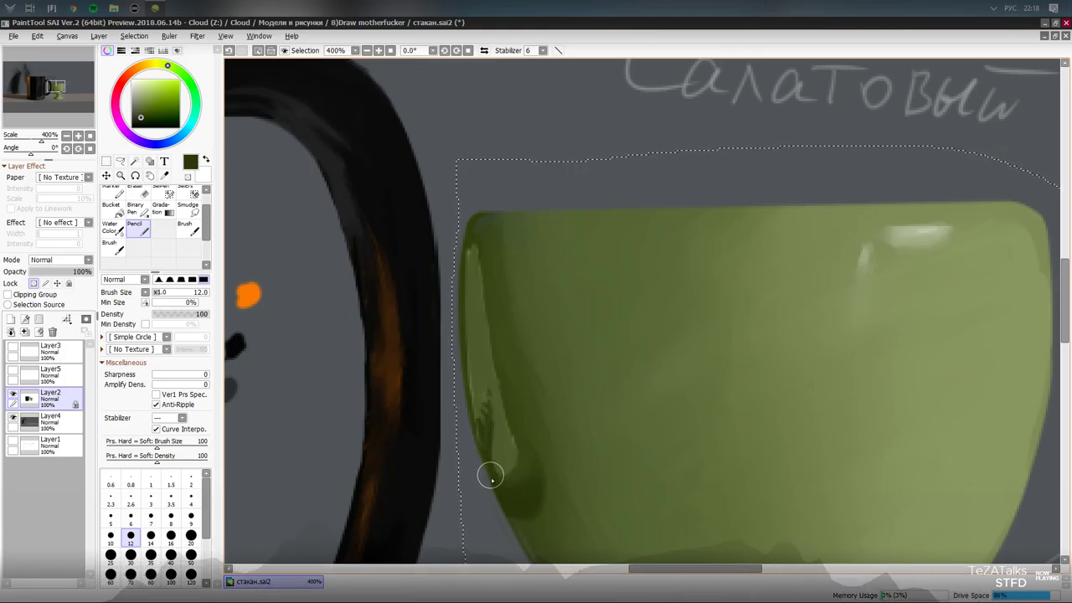
{"action": "left_click_drag", "start_coordinate": [488, 465], "coordinate": [505, 499]}
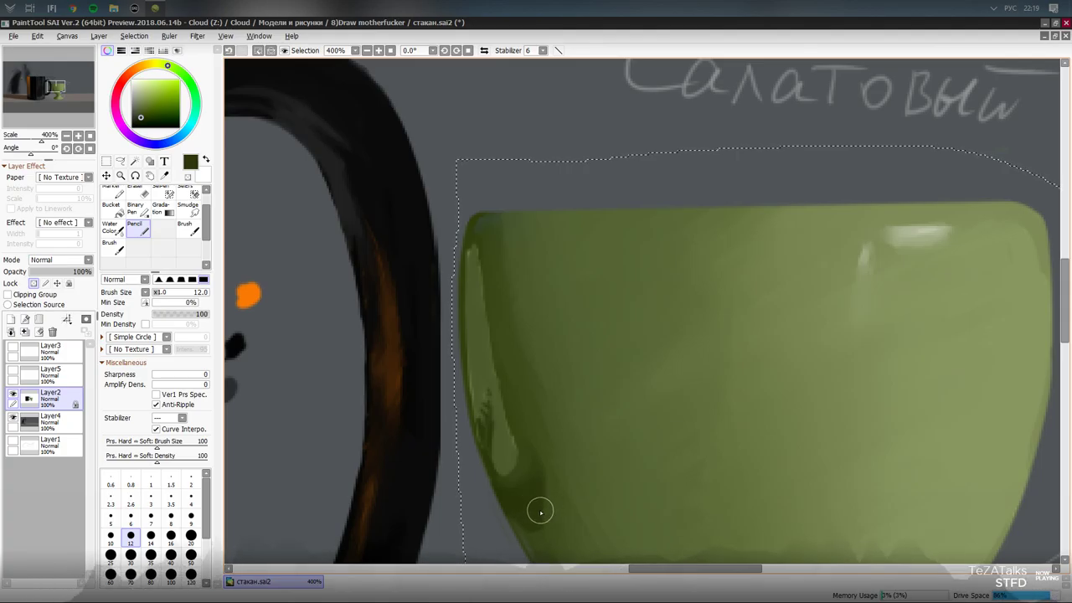
- Paint a thin mid-green rim along the bowl's lower left edge with the Pencil at size 12, undoing and redrawing the stroke
{"action": "scroll", "coordinate": [576, 339], "scroll_direction": "down", "scroll_amount": 2}
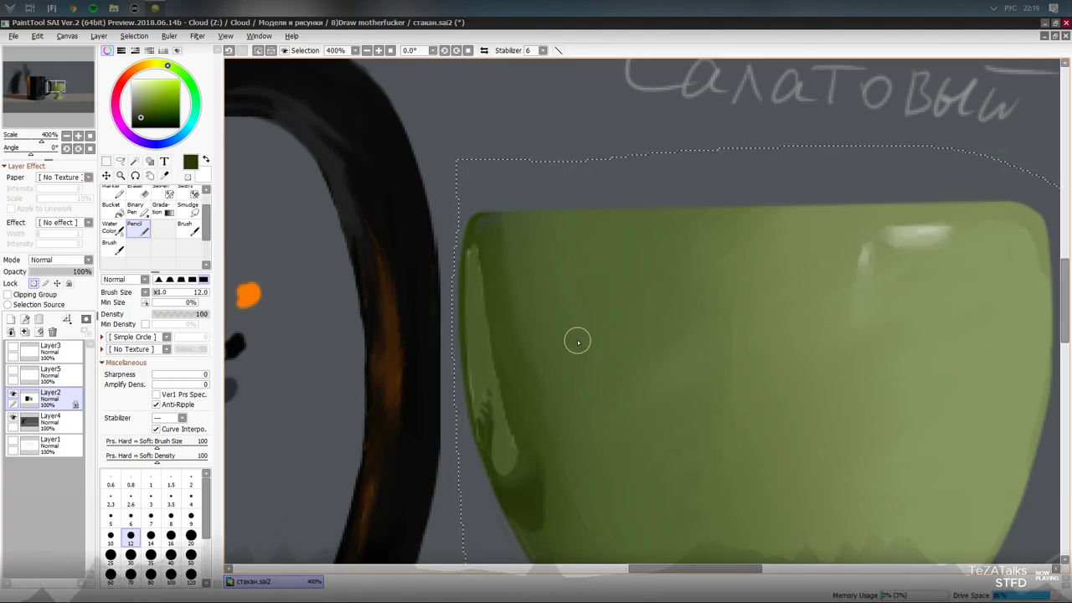
{"action": "scroll", "coordinate": [574, 299], "scroll_direction": "up", "scroll_amount": 1}
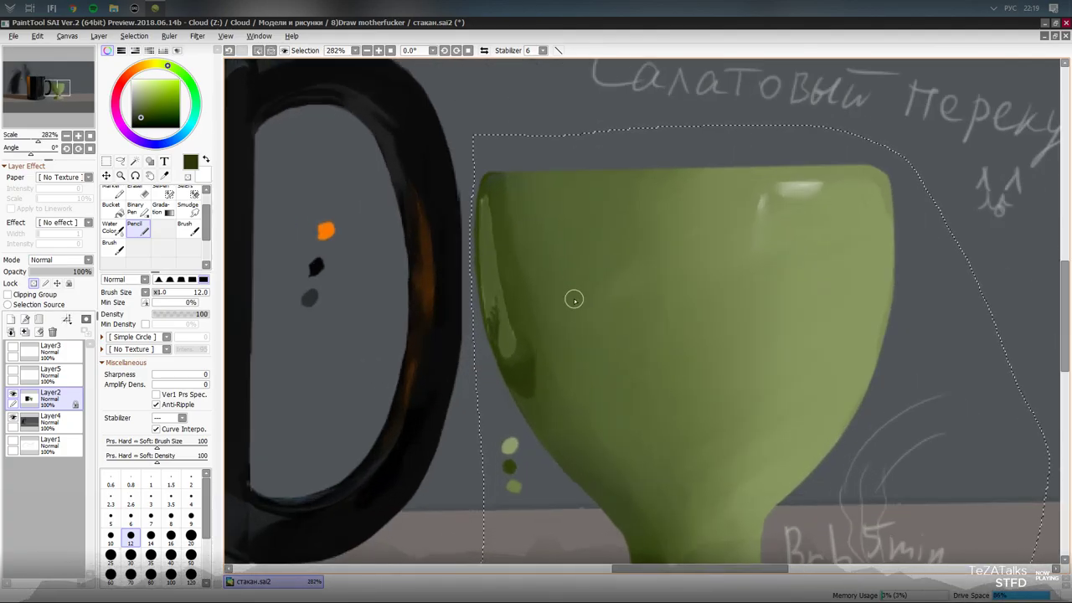
{"action": "right_click", "coordinate": [591, 314]}
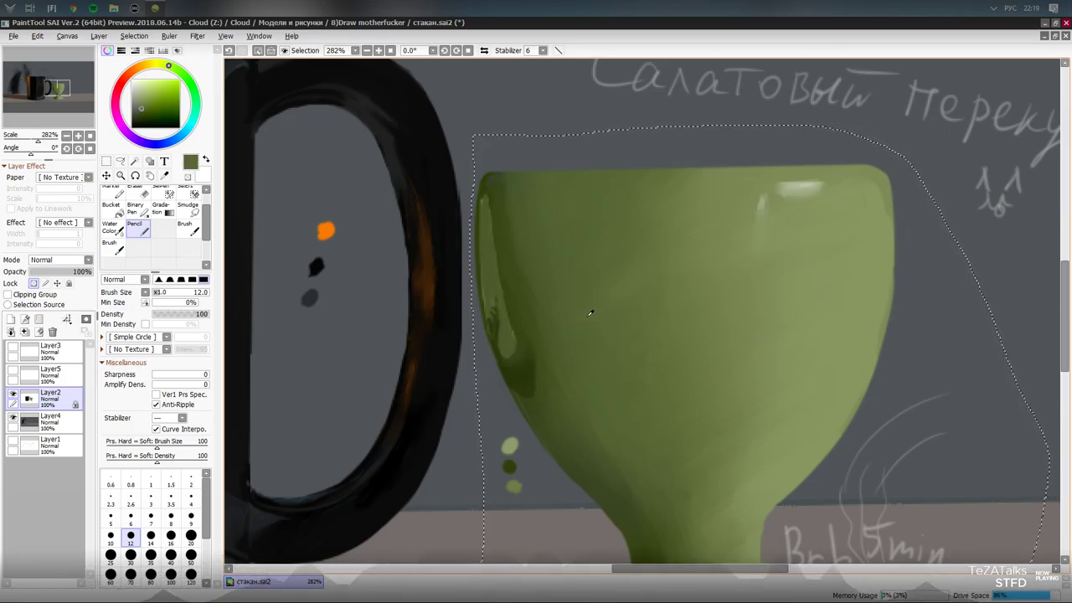
{"action": "left_click_drag", "start_coordinate": [519, 409], "coordinate": [499, 364]}
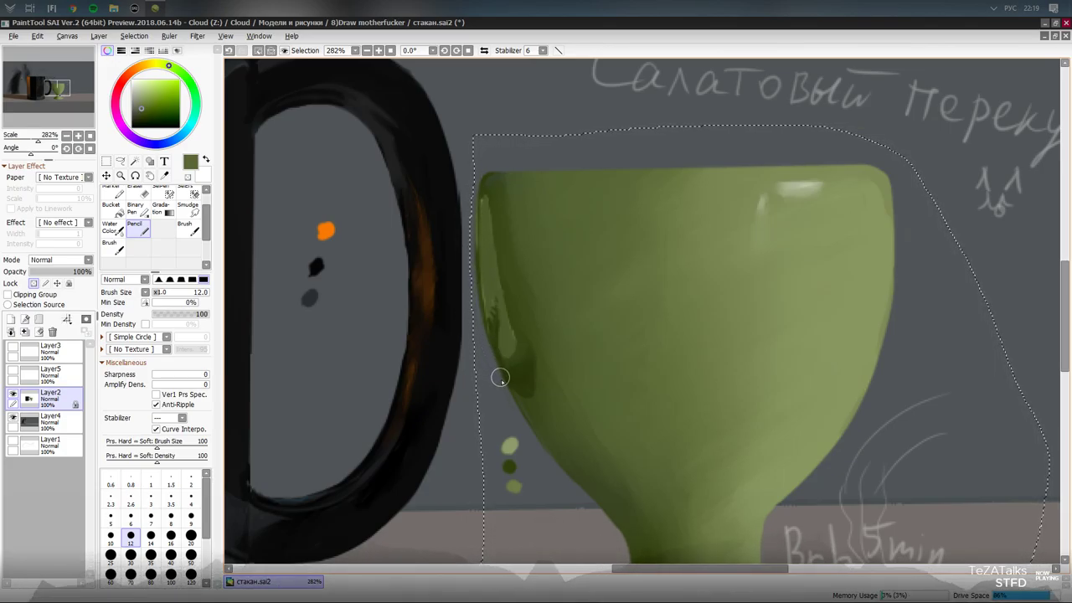
{"action": "key", "text": "ctrl+z"}
{"action": "key", "text": "ctrl+y"}
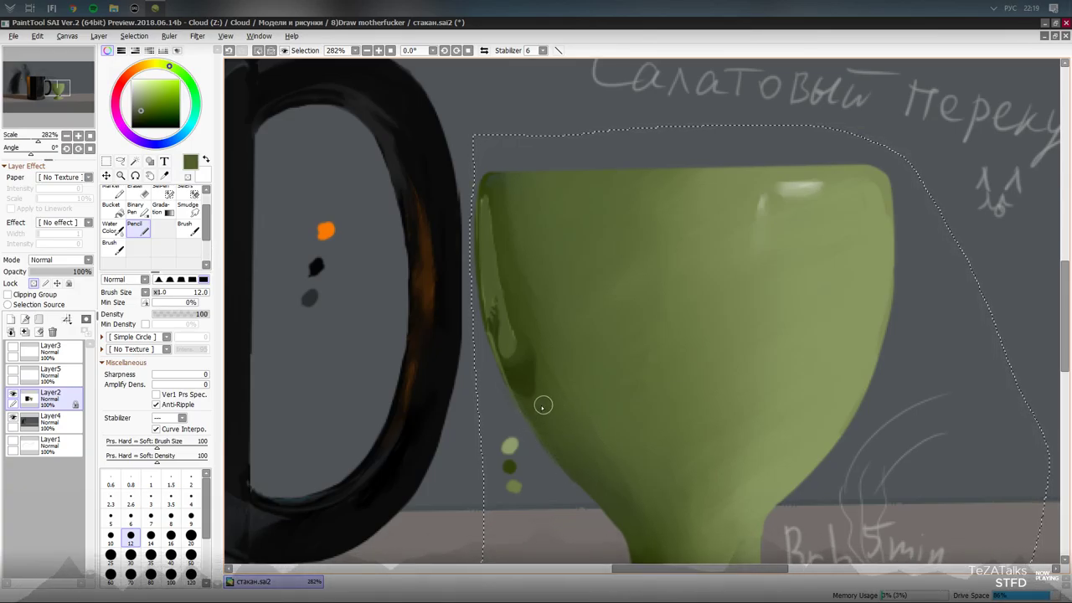
{"action": "key", "text": "ctrl+z"}
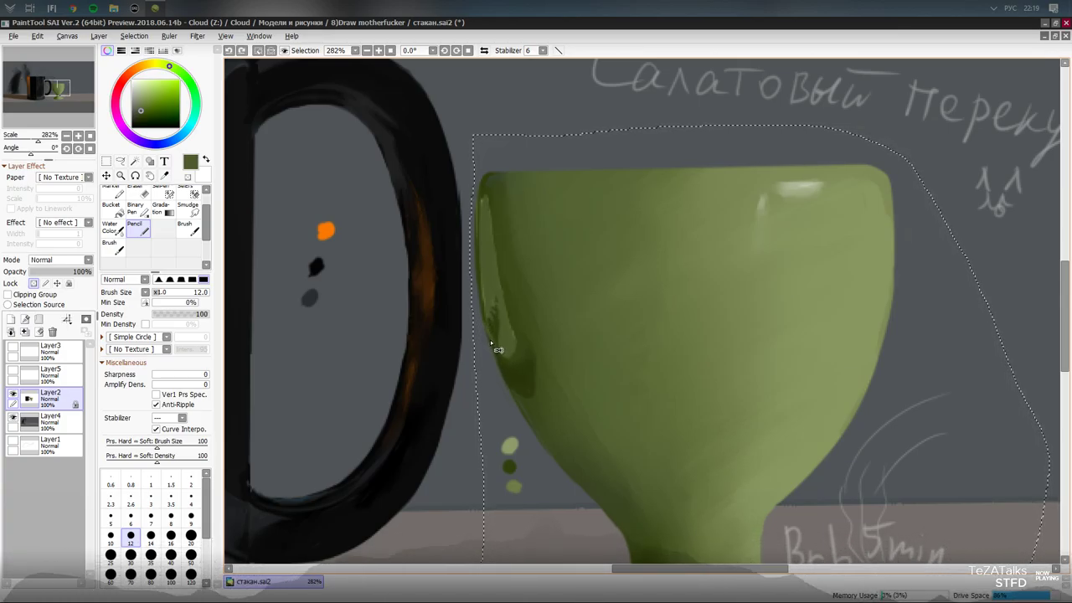
{"action": "left_click_drag", "start_coordinate": [485, 326], "coordinate": [511, 395]}
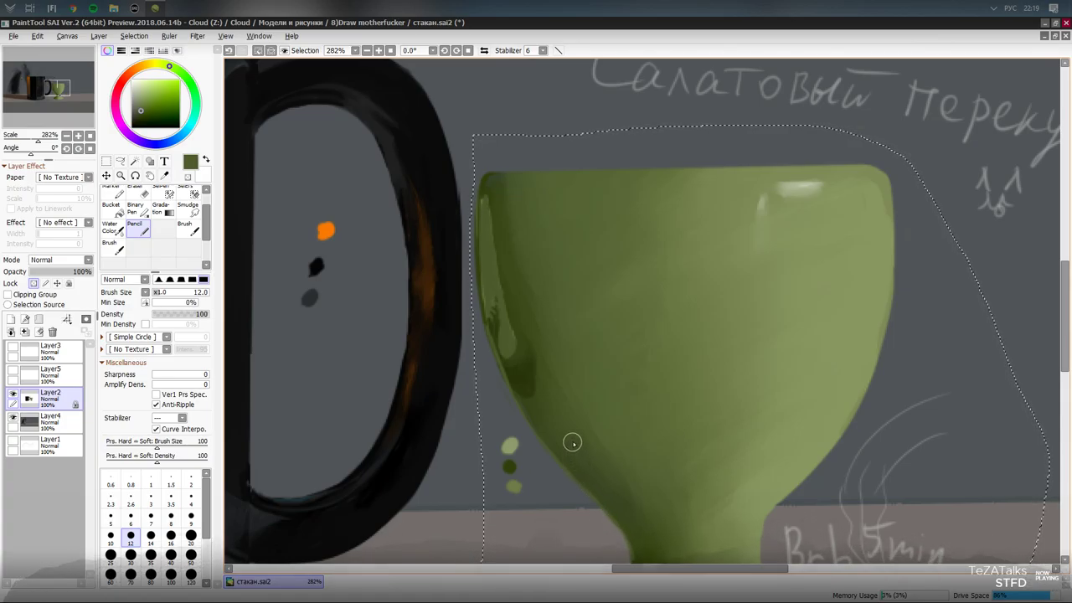
- Blend the bowl's left reflection into the surrounding shadow using the blending Brush at size 14 and the Brush at size 17
{"action": "scroll", "coordinate": [522, 438], "scroll_direction": "down", "scroll_amount": 3}
{"action": "scroll", "coordinate": [606, 411], "scroll_direction": "up", "scroll_amount": 1}
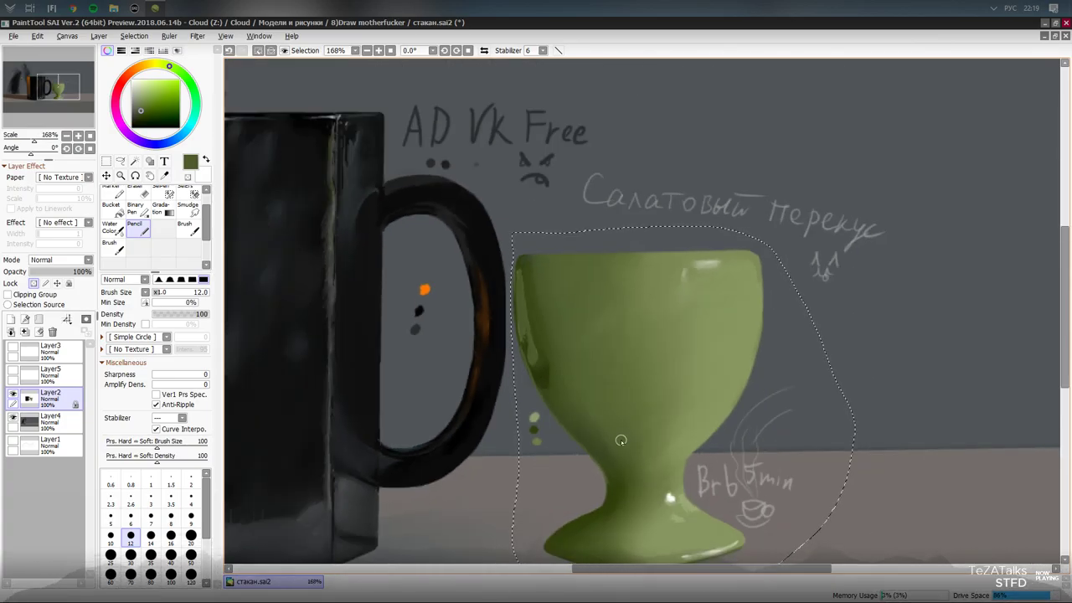
{"action": "scroll", "coordinate": [620, 440], "scroll_direction": "up", "scroll_amount": 2}
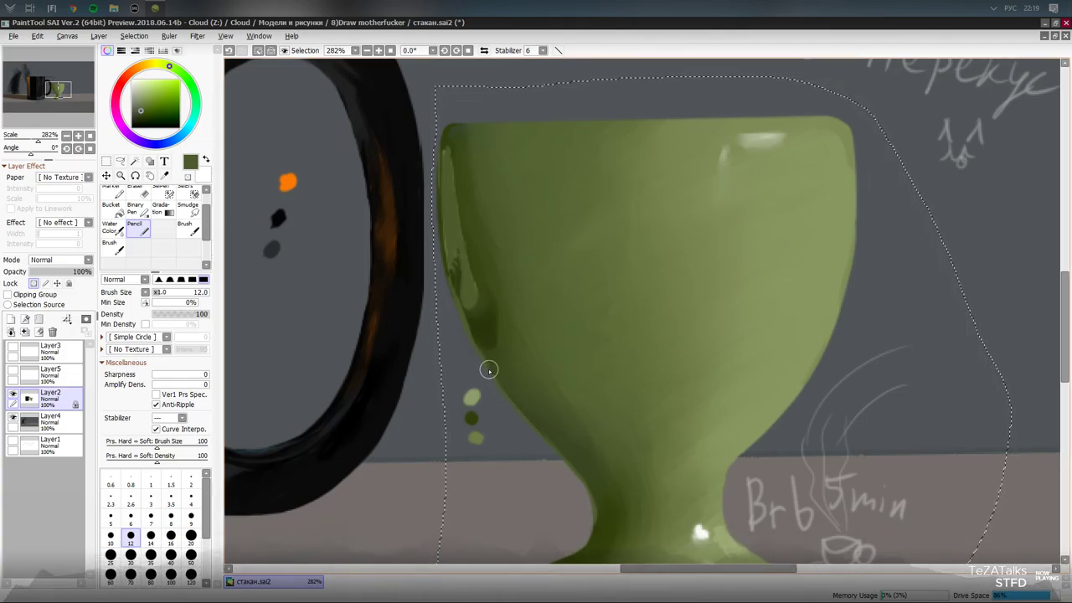
{"action": "key", "text": "b"}
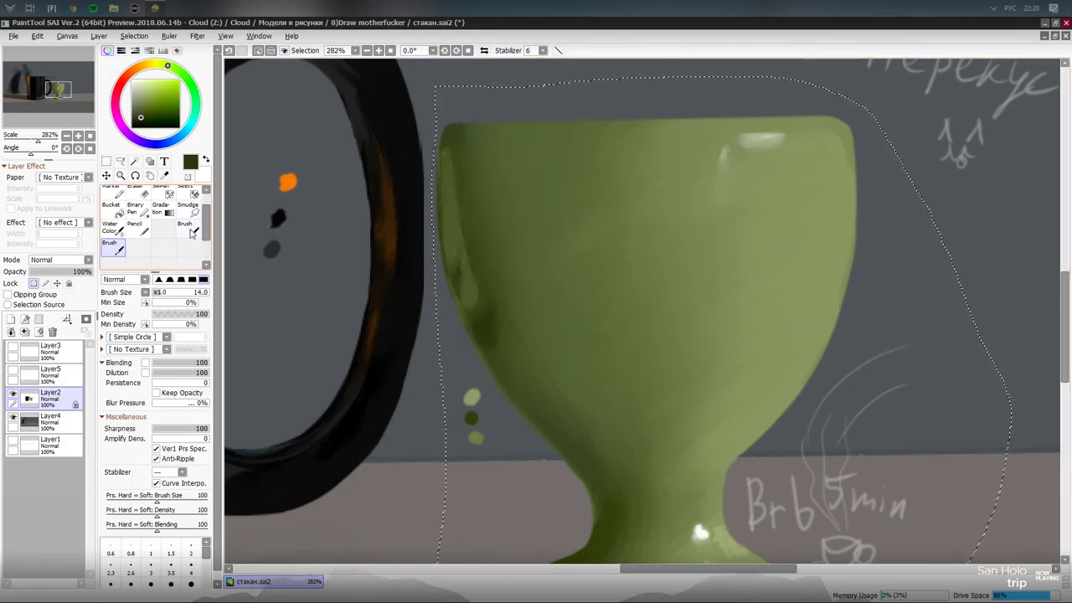
{"action": "left_click", "coordinate": [188, 228]}
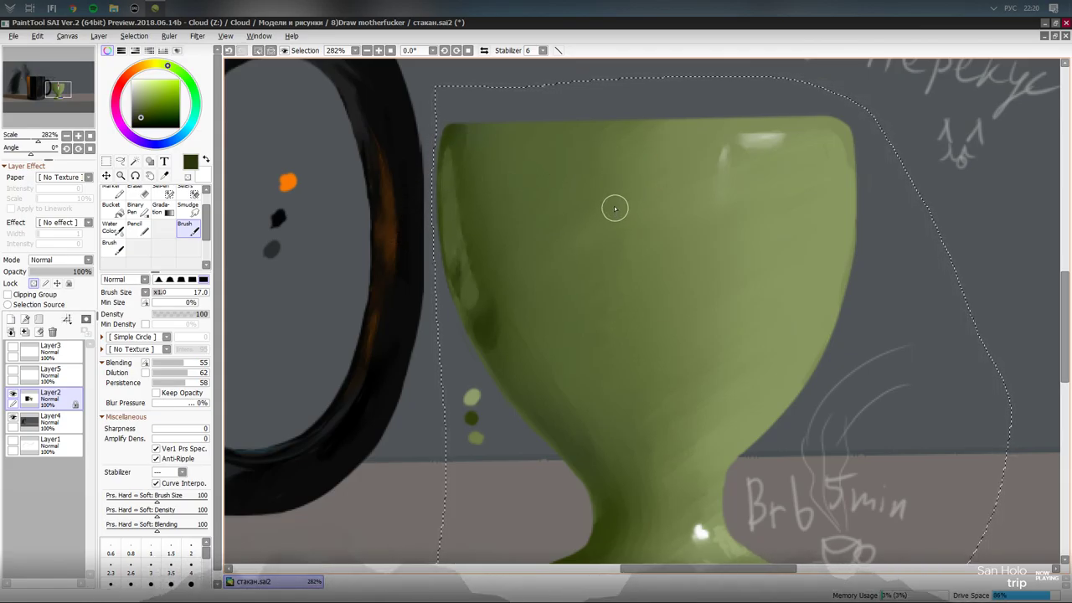
- Sample the light green near the bowl's upper highlight and smooth the cup's shading using the Water Color brush at size 100
{"action": "left_click", "coordinate": [718, 175], "text": "alt"}
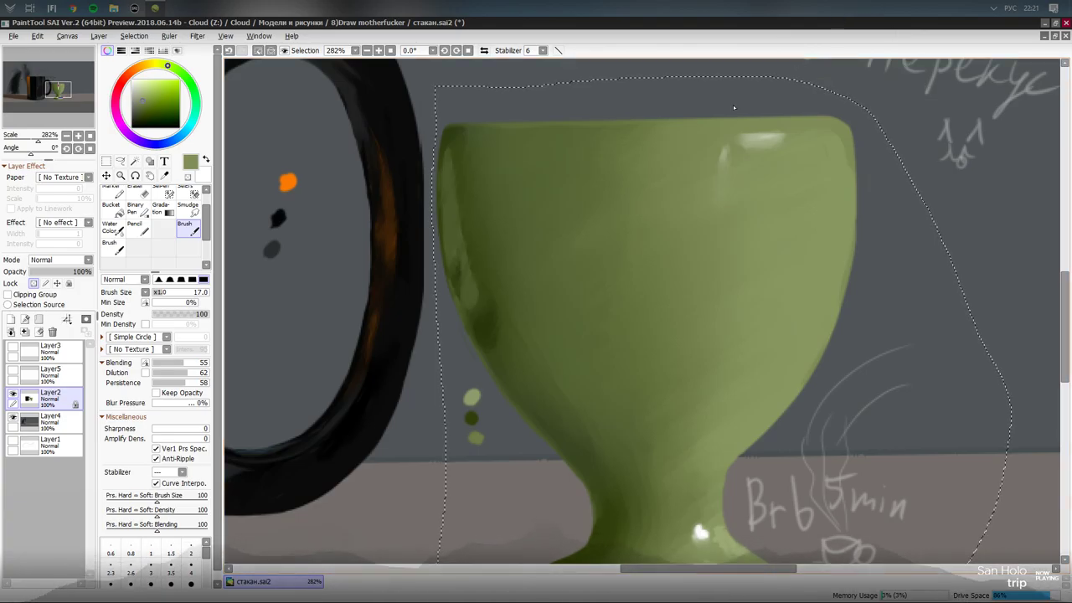
{"action": "scroll", "coordinate": [913, 86], "scroll_direction": "down", "scroll_amount": 5}
{"action": "scroll", "coordinate": [723, 408], "scroll_direction": "up", "scroll_amount": 4}
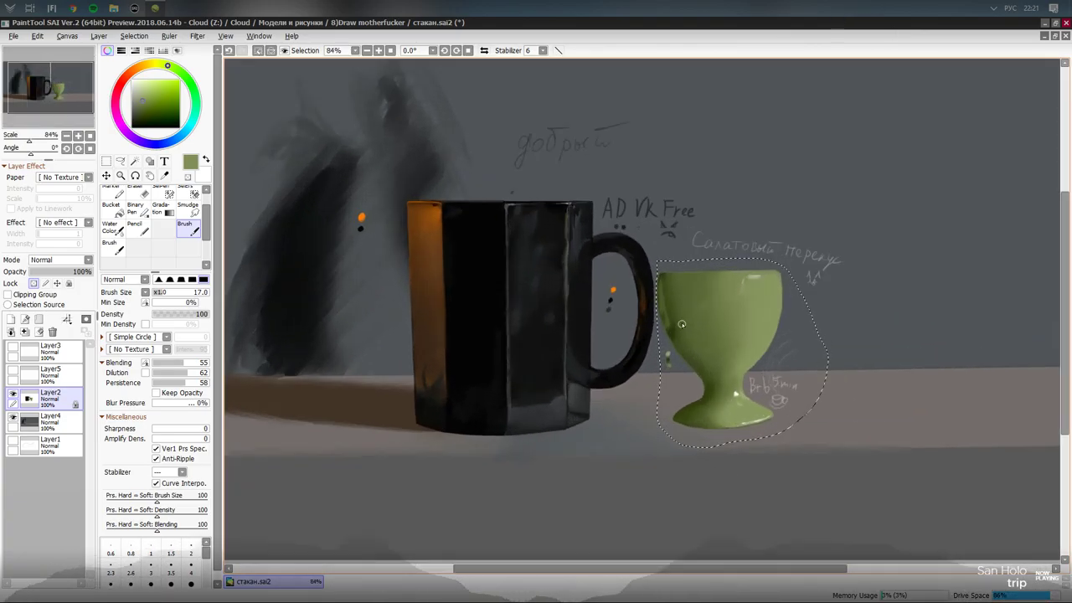
{"action": "scroll", "coordinate": [655, 306], "scroll_direction": "up", "scroll_amount": 1}
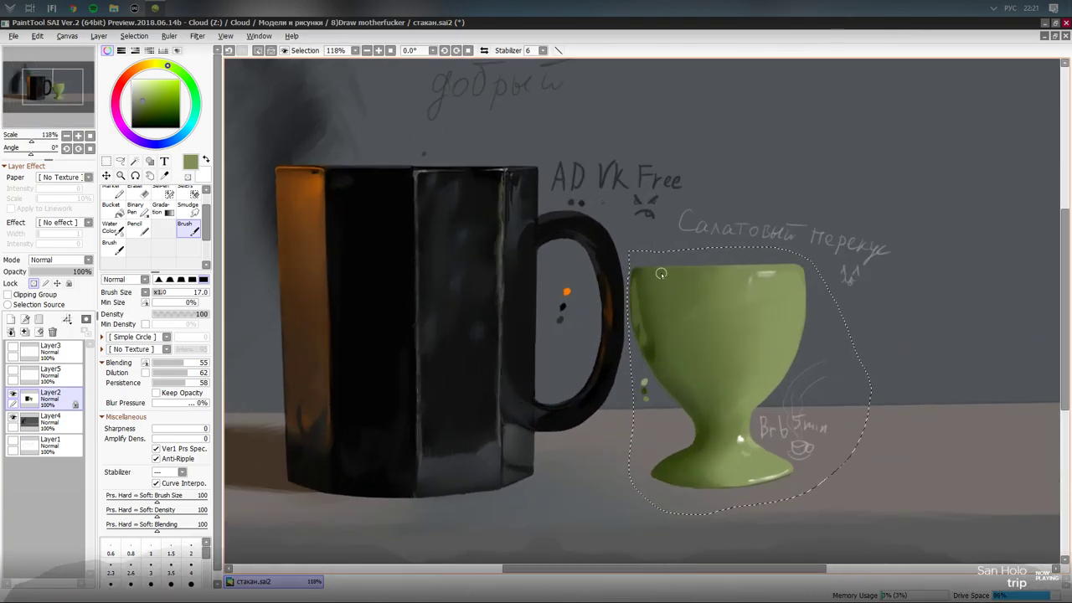
{"action": "scroll", "coordinate": [201, 230], "scroll_direction": "up", "scroll_amount": 1}
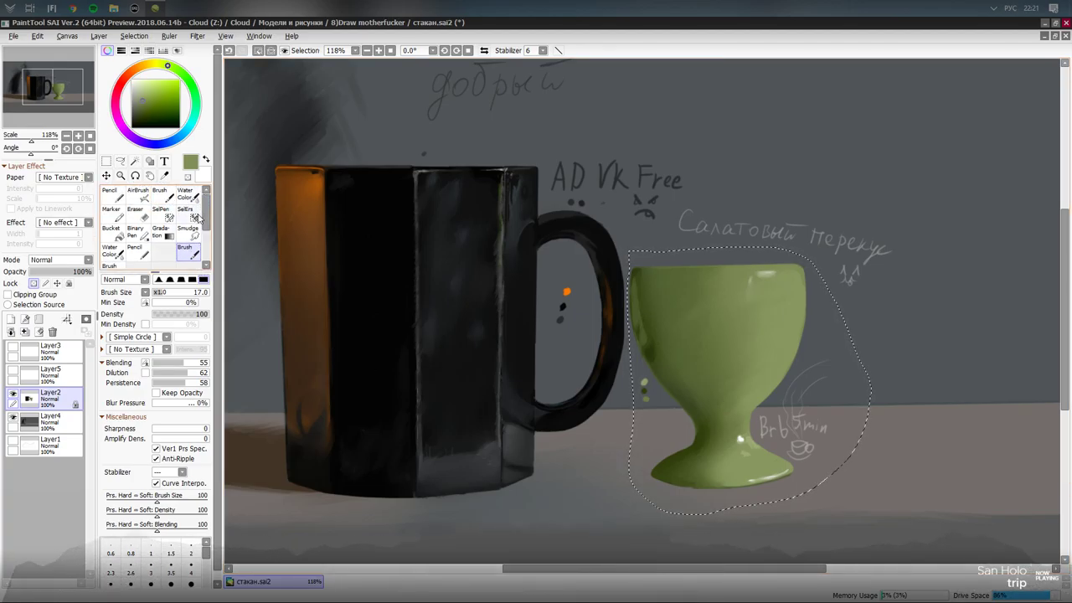
{"action": "left_click", "coordinate": [185, 194]}
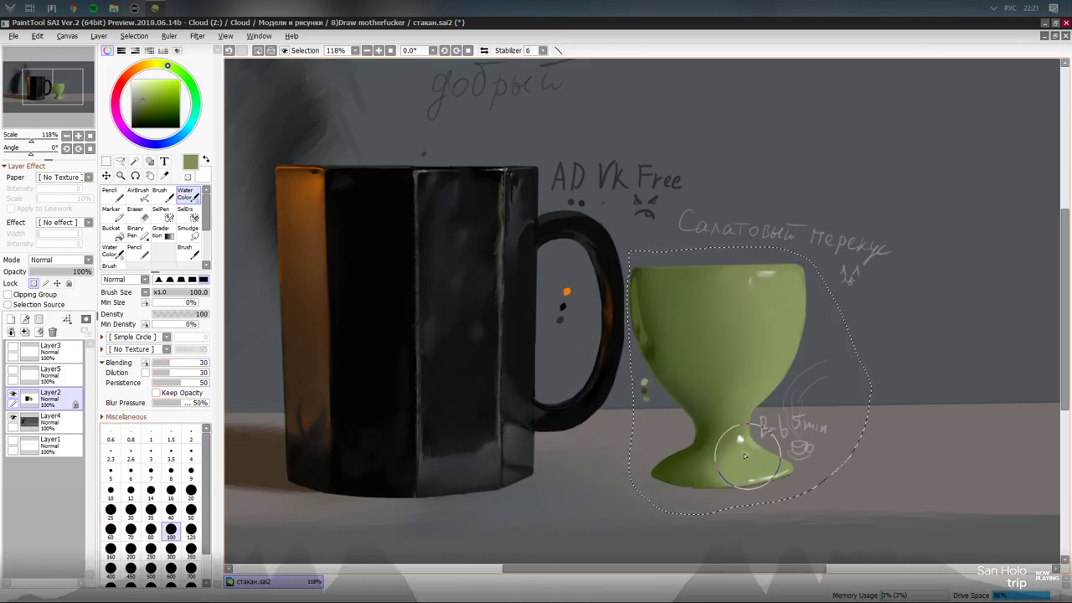
{"action": "scroll", "coordinate": [746, 450], "scroll_direction": "up", "scroll_amount": 2}
{"action": "scroll", "coordinate": [560, 457], "scroll_direction": "down", "scroll_amount": 2}
{"action": "scroll", "coordinate": [768, 366], "scroll_direction": "up", "scroll_amount": 1}
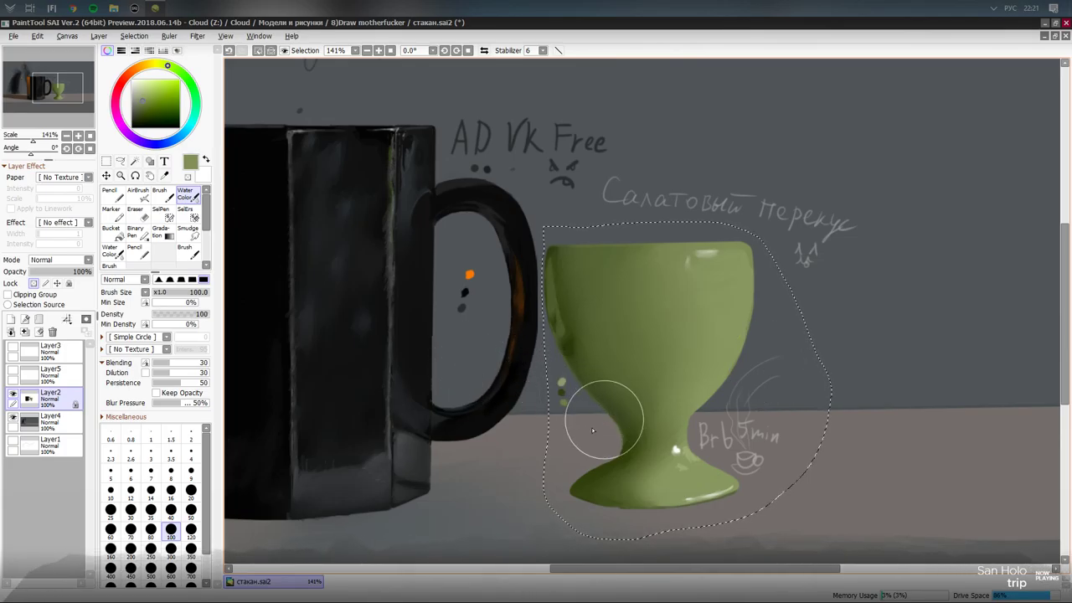
- Start a Deform on the selected green cup and pull the lower corners of its frame to widen and lengthen the base
{"action": "left_click", "coordinate": [137, 252]}
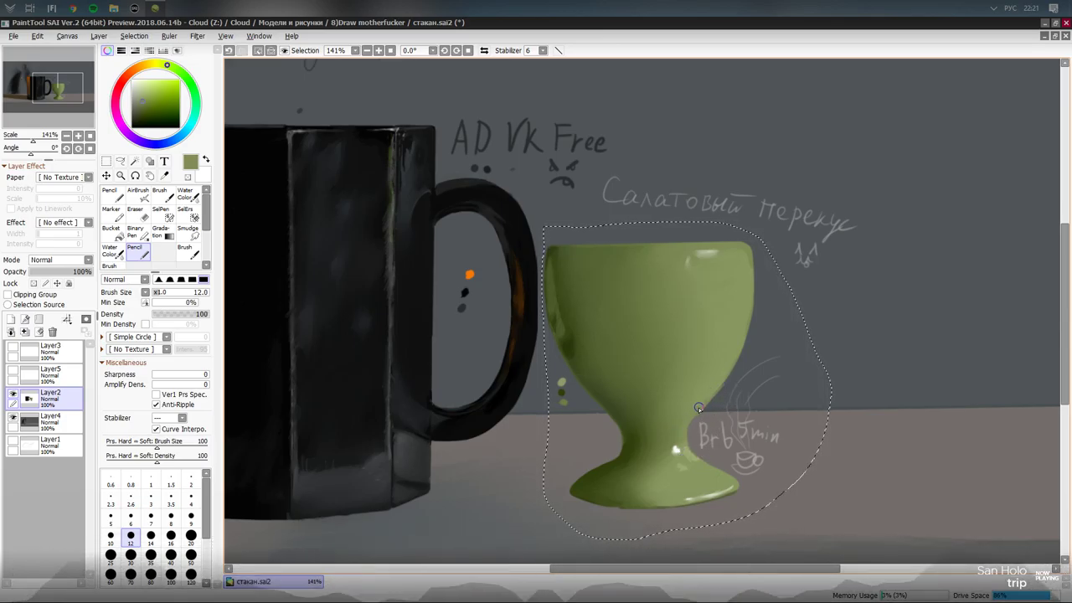
{"action": "key", "text": "ctrl+z"}
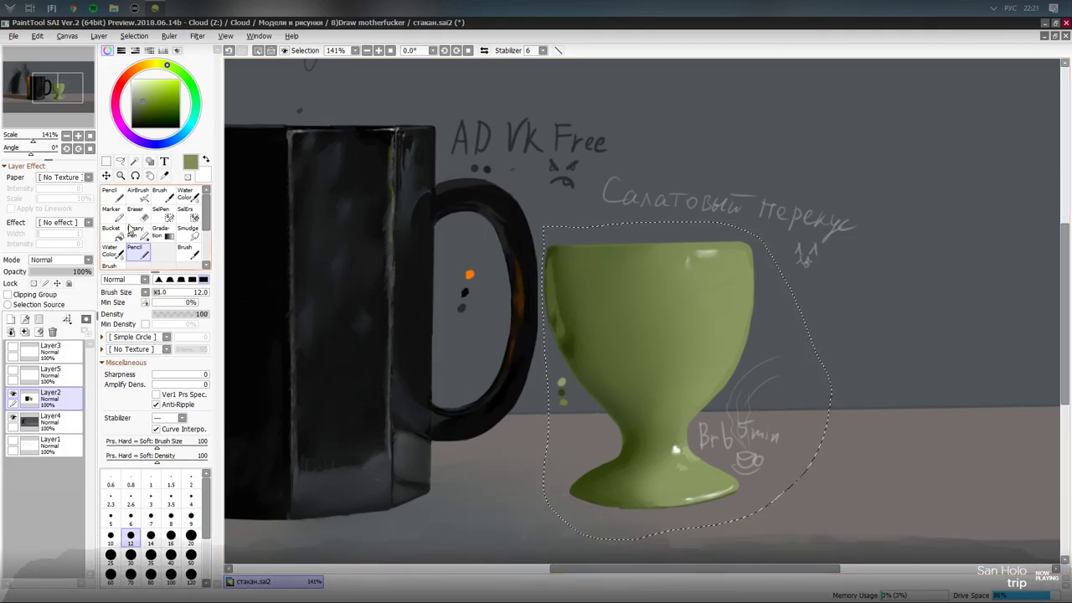
{"action": "left_click", "coordinate": [107, 175]}
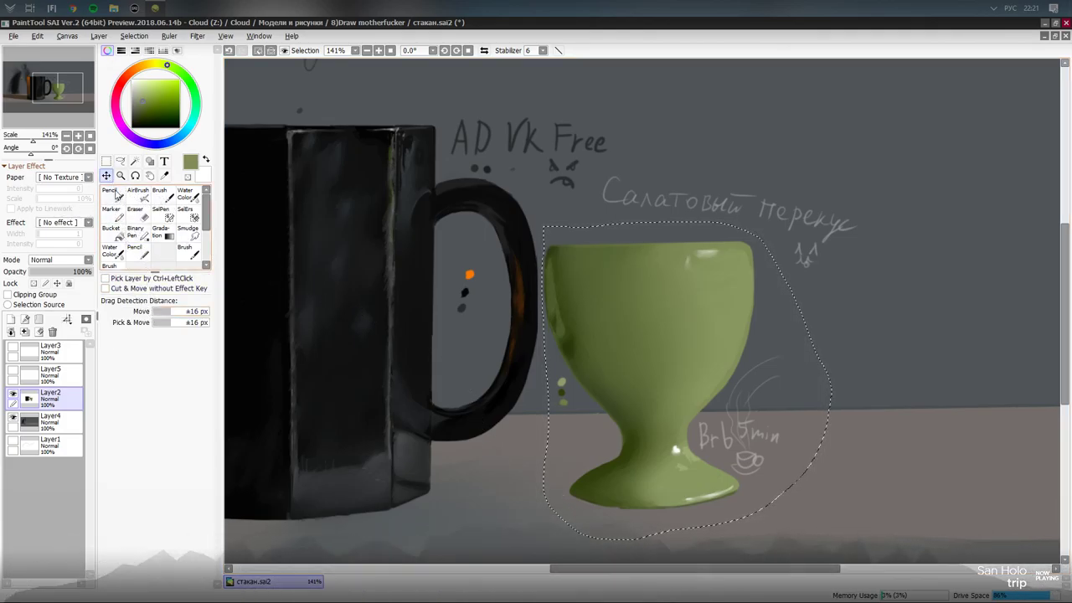
{"action": "key", "text": "ctrl+t"}
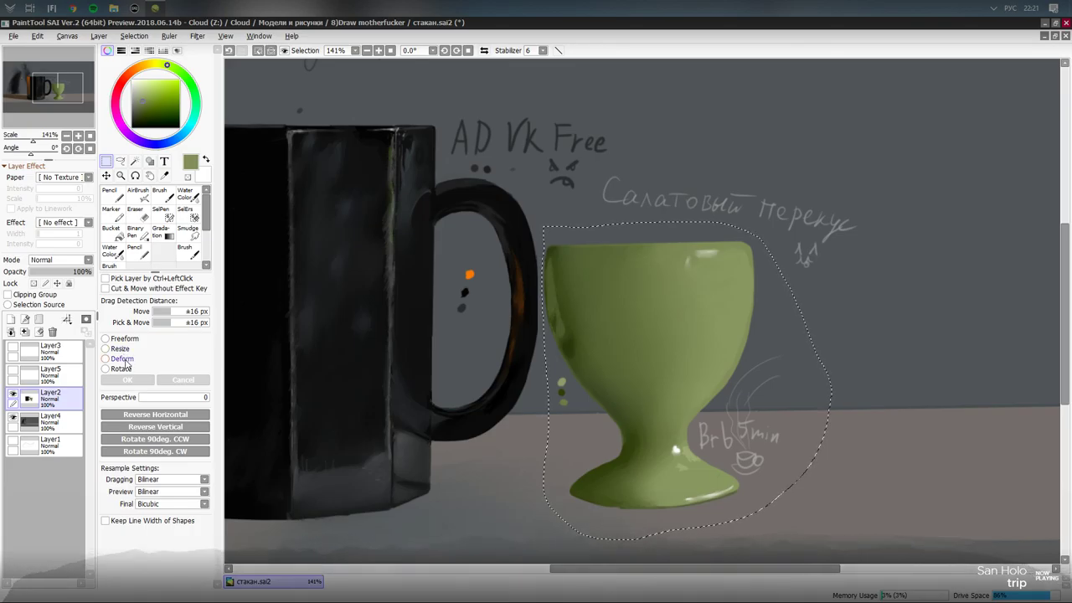
{"action": "left_click_drag", "start_coordinate": [549, 535], "coordinate": [533, 536]}
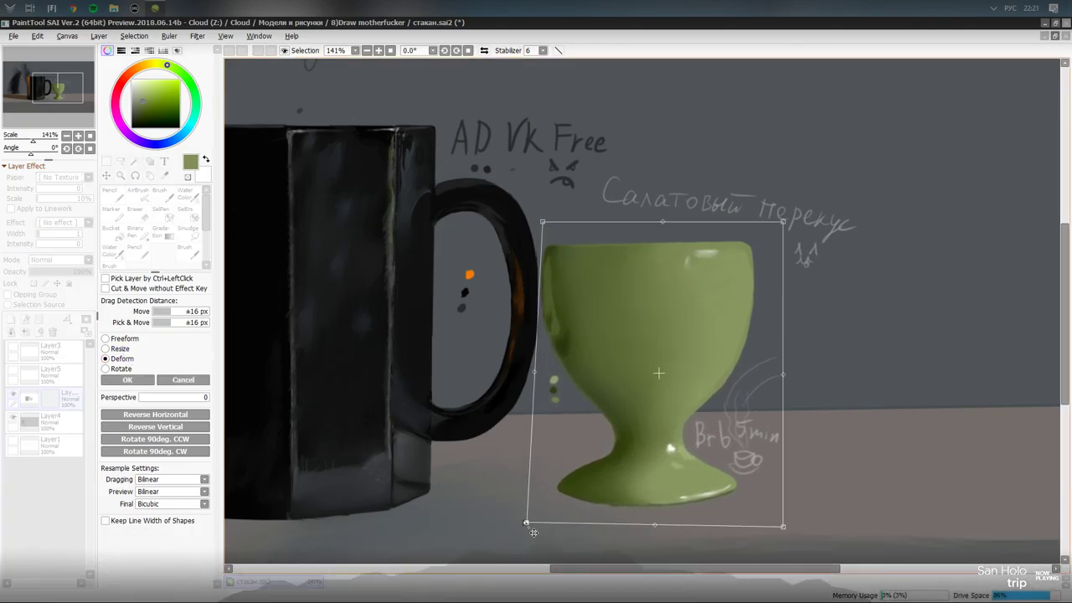
{"action": "left_click_drag", "start_coordinate": [786, 536], "coordinate": [789, 539]}
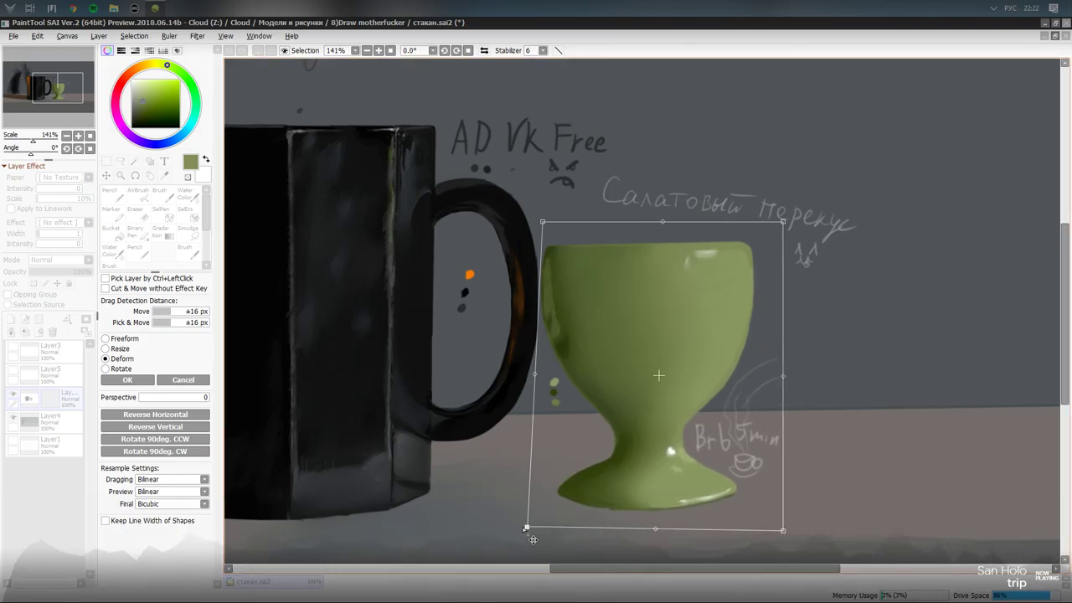
{"action": "left_click_drag", "start_coordinate": [533, 538], "coordinate": [525, 540]}
- Fine-tune the green cup's position and deform corners until it stands straight beside the mug, apply the transform and clear the selection
{"action": "left_click_drag", "start_coordinate": [664, 286], "coordinate": [667, 285]}
{"action": "left_click_drag", "start_coordinate": [791, 232], "coordinate": [787, 237]}
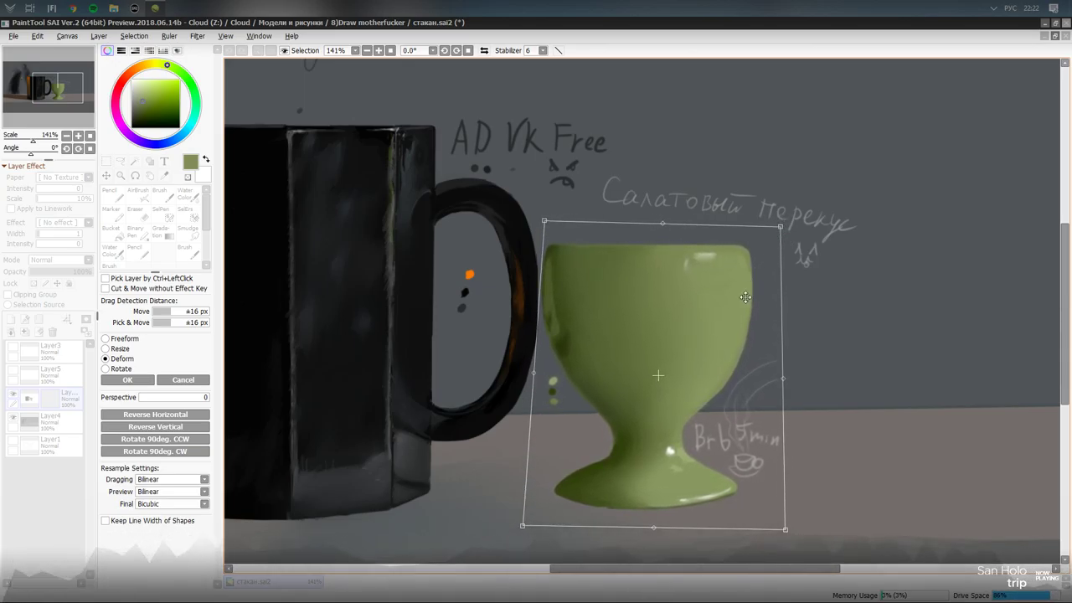
{"action": "left_click_drag", "start_coordinate": [793, 540], "coordinate": [798, 551]}
{"action": "left_click_drag", "start_coordinate": [712, 487], "coordinate": [716, 482]}
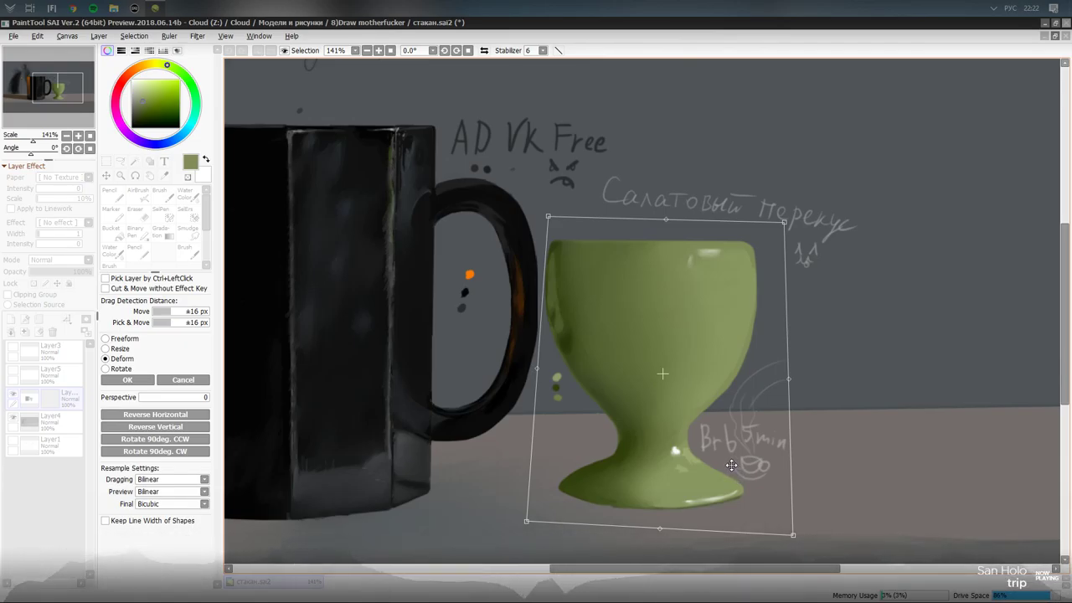
{"action": "mouse_move", "coordinate": [799, 545]}
{"action": "left_mouse_down"}
{"action": "mouse_move", "coordinate": [799, 535]}
{"action": "mouse_move", "coordinate": [789, 540]}
{"action": "left_mouse_up"}
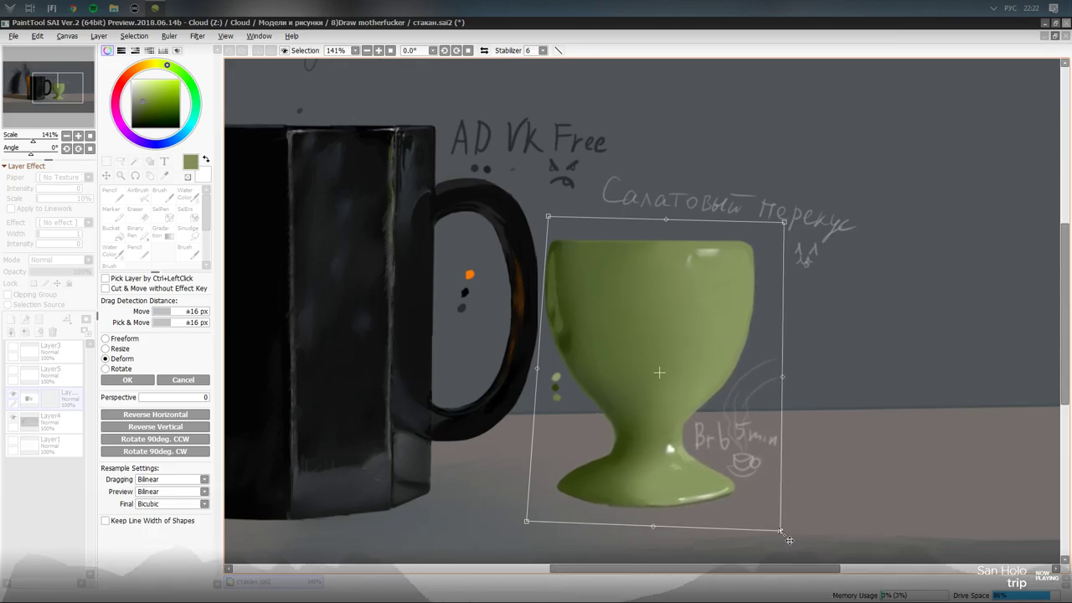
{"action": "left_click_drag", "start_coordinate": [533, 530], "coordinate": [537, 535]}
{"action": "left_click_drag", "start_coordinate": [663, 388], "coordinate": [659, 388]}
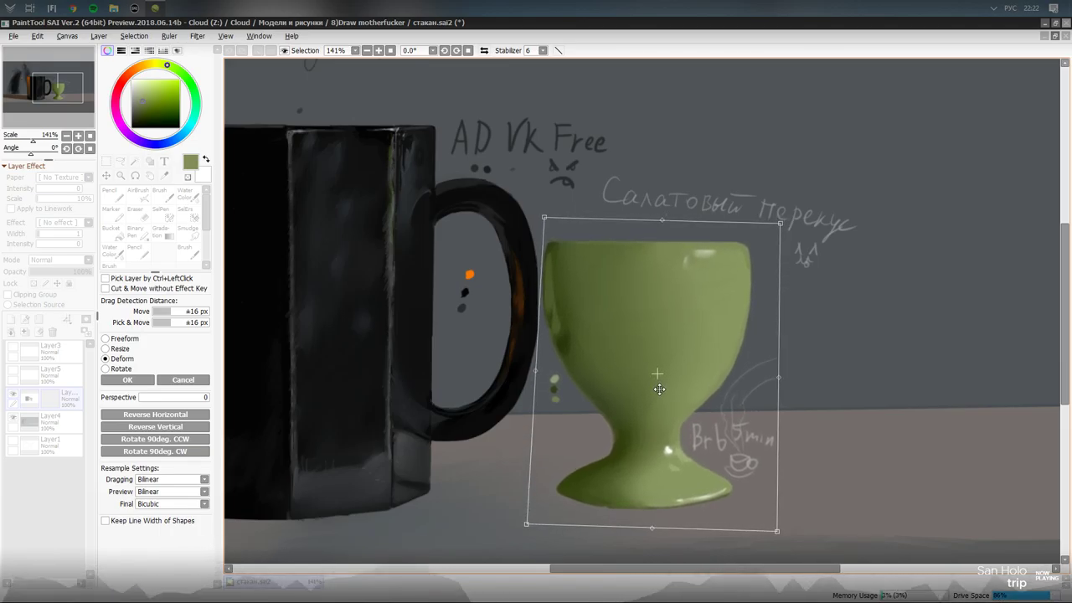
{"action": "left_click_drag", "start_coordinate": [659, 388], "coordinate": [621, 385]}
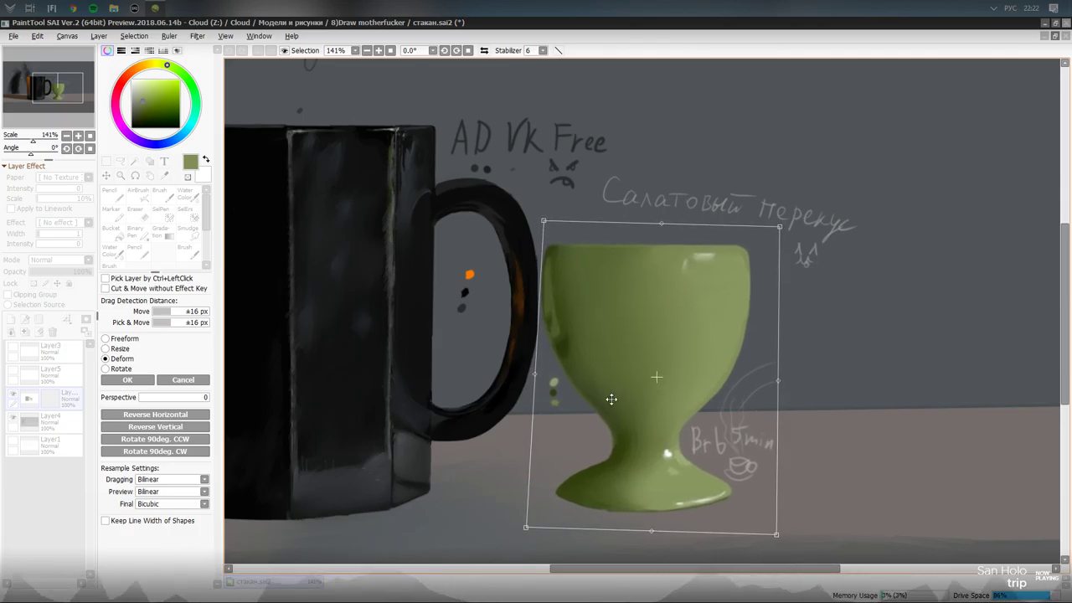
{"action": "left_click", "coordinate": [127, 379]}
{"action": "key", "text": "ctrl+d"}
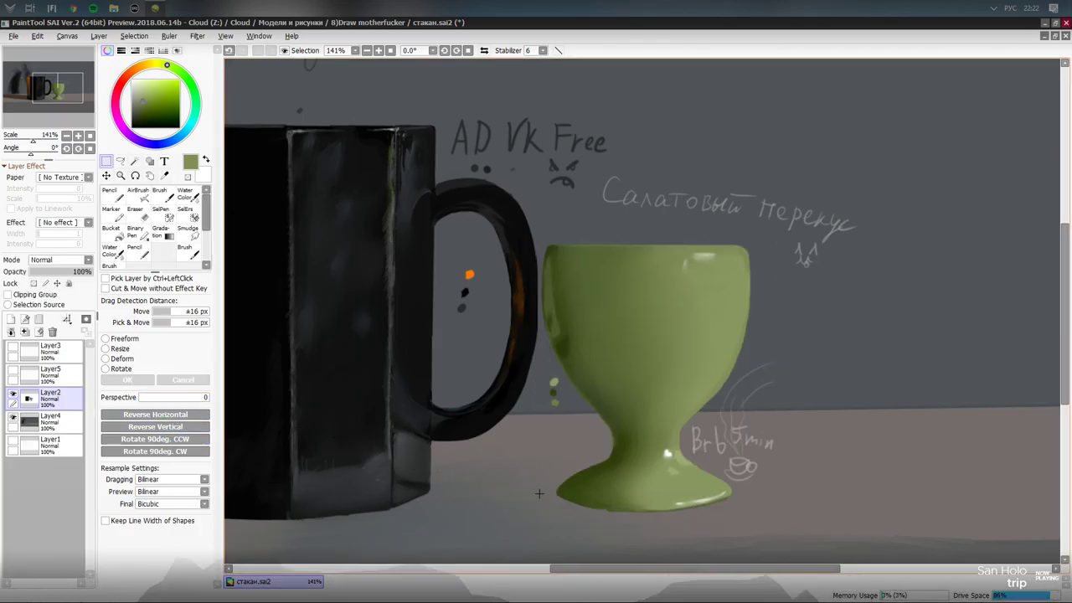
- Sample dark green from the bowl's left reflection, shade the bowl with the Brush at size 17 and blend with the Brush at size 14
{"action": "scroll", "coordinate": [743, 274], "scroll_direction": "down", "scroll_amount": 4}
{"action": "scroll", "coordinate": [700, 417], "scroll_direction": "up", "scroll_amount": 2}
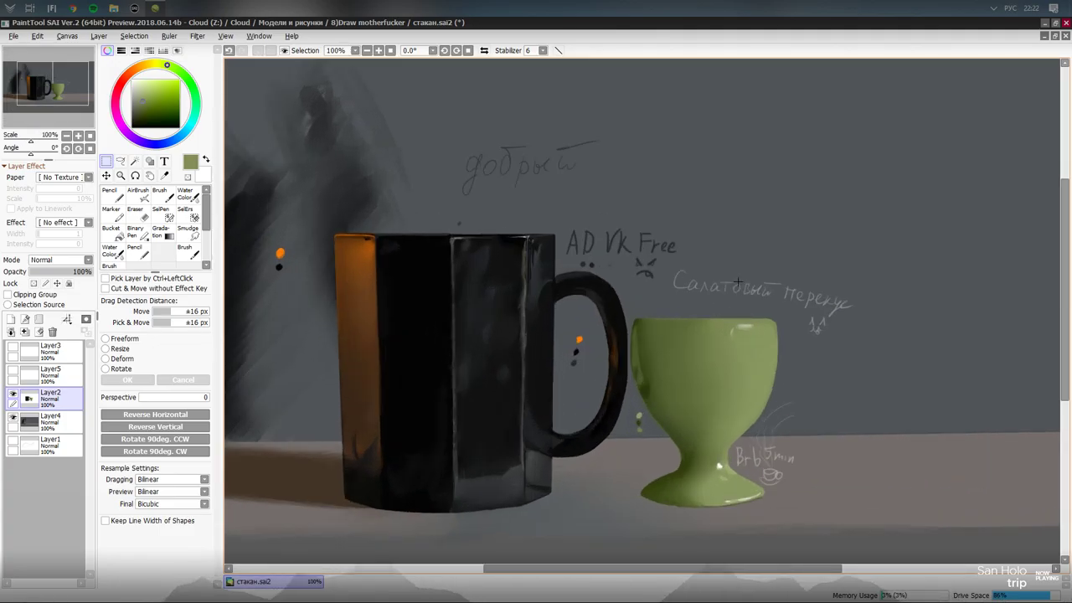
{"action": "scroll", "coordinate": [699, 417], "scroll_direction": "up", "scroll_amount": 2}
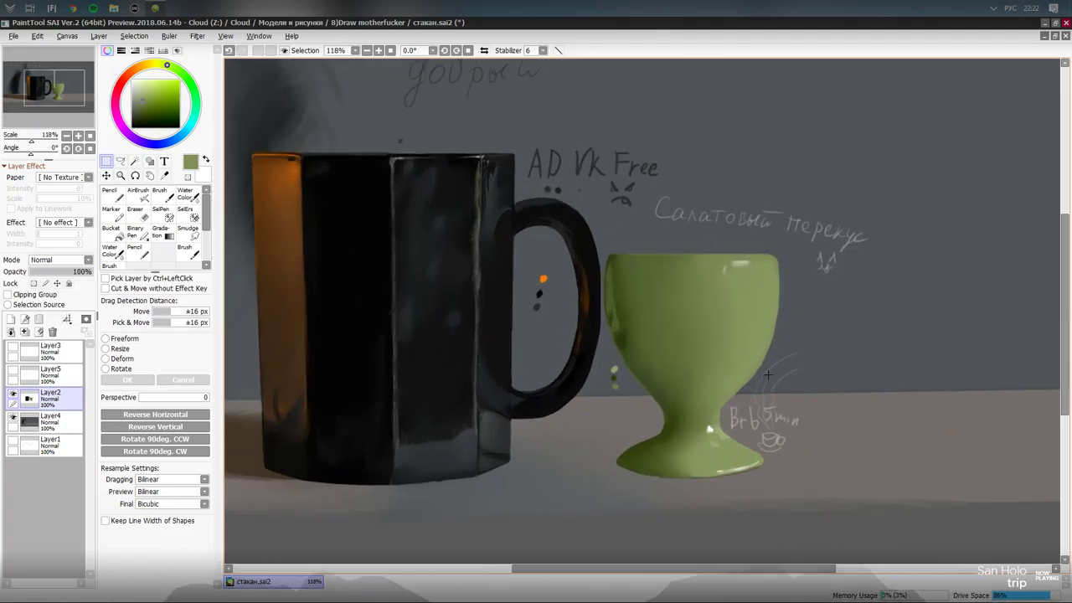
{"action": "left_click", "coordinate": [640, 365], "text": "alt"}
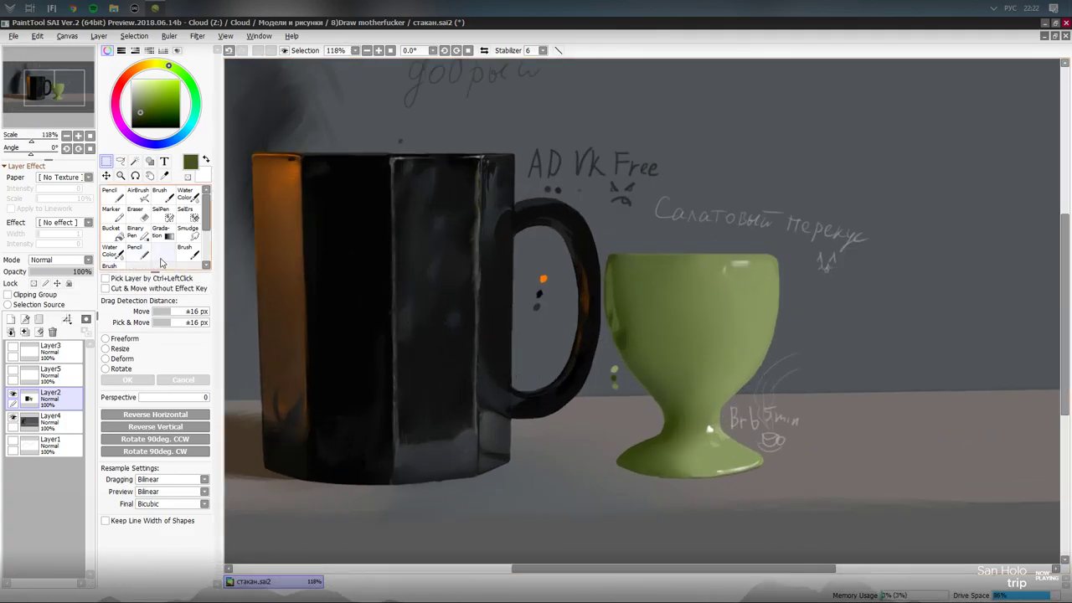
{"action": "key", "text": "b"}
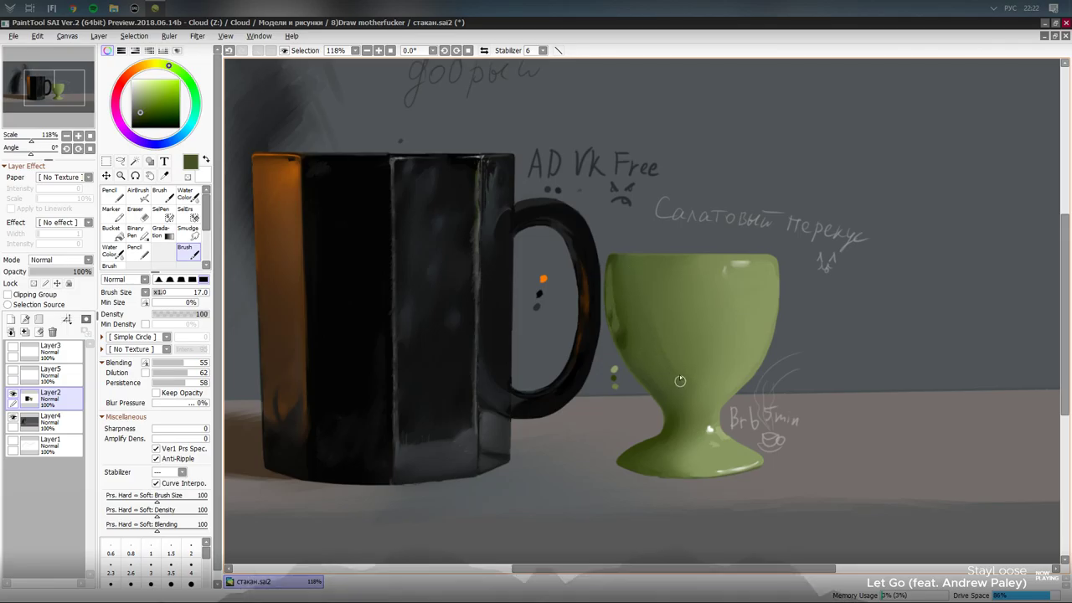
{"action": "key", "text": "b"}
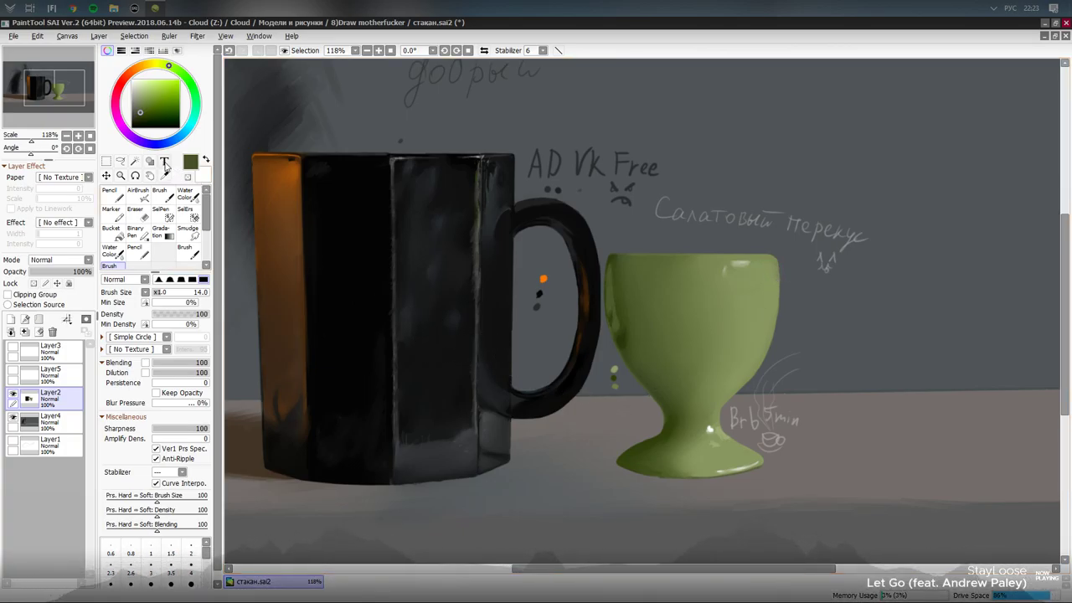
- Paint a light green highlight on the bowl's upper right edge with the Pencil at size 12 and blend it with the Brush at size 24
{"action": "left_click", "coordinate": [137, 104]}
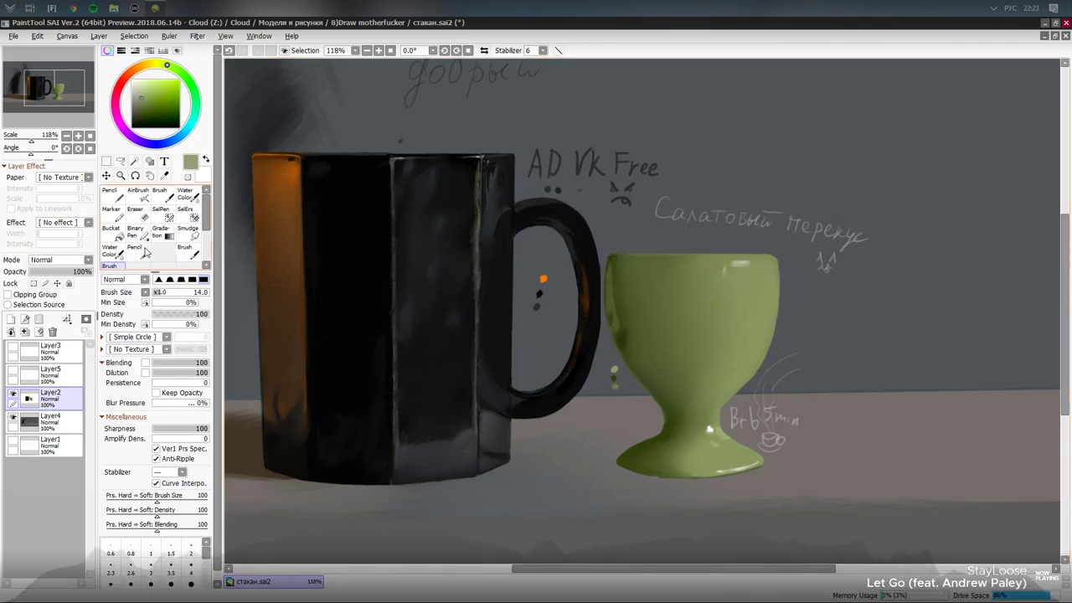
{"action": "key", "text": "n"}
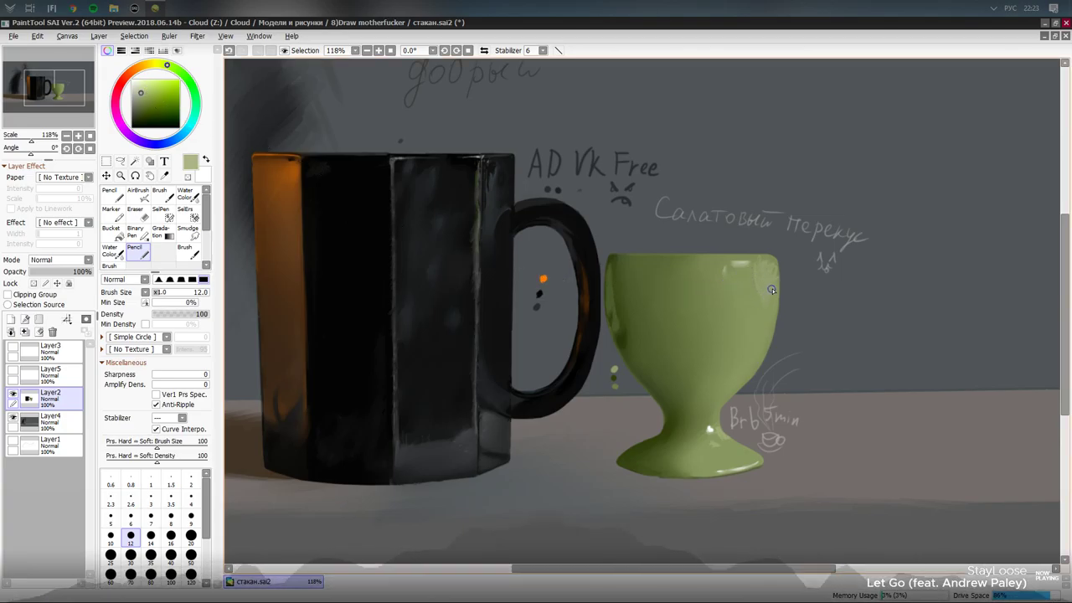
{"action": "left_click_drag", "start_coordinate": [760, 295], "coordinate": [766, 274]}
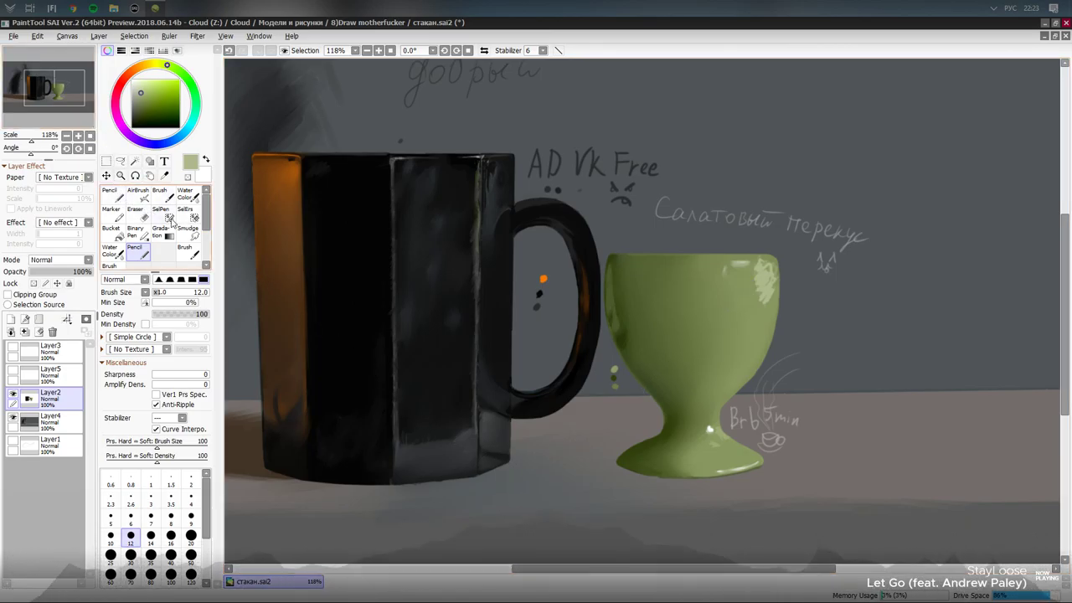
{"action": "key", "text": "b"}
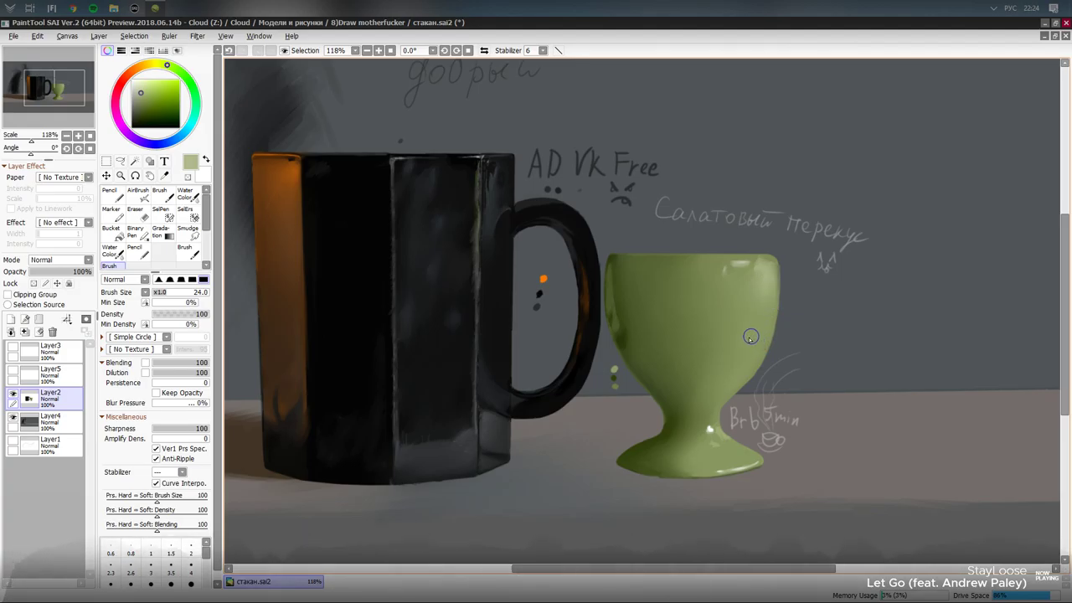
- Draw a freeform lasso selection around the whole green cup
{"action": "left_click", "coordinate": [197, 37]}
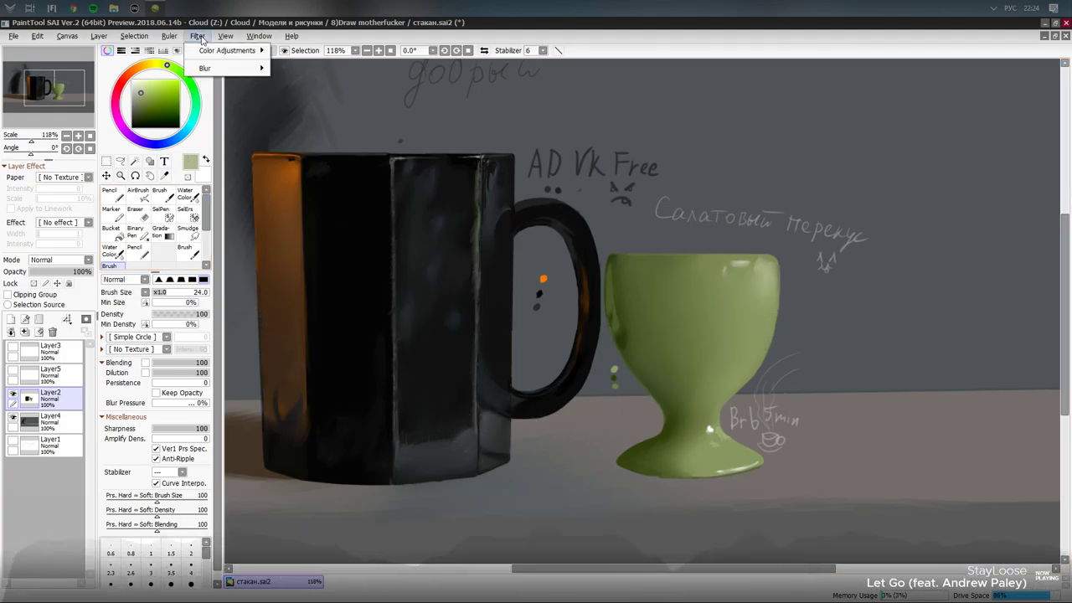
{"action": "left_click", "coordinate": [120, 161]}
{"action": "double_click", "coordinate": [121, 161]}
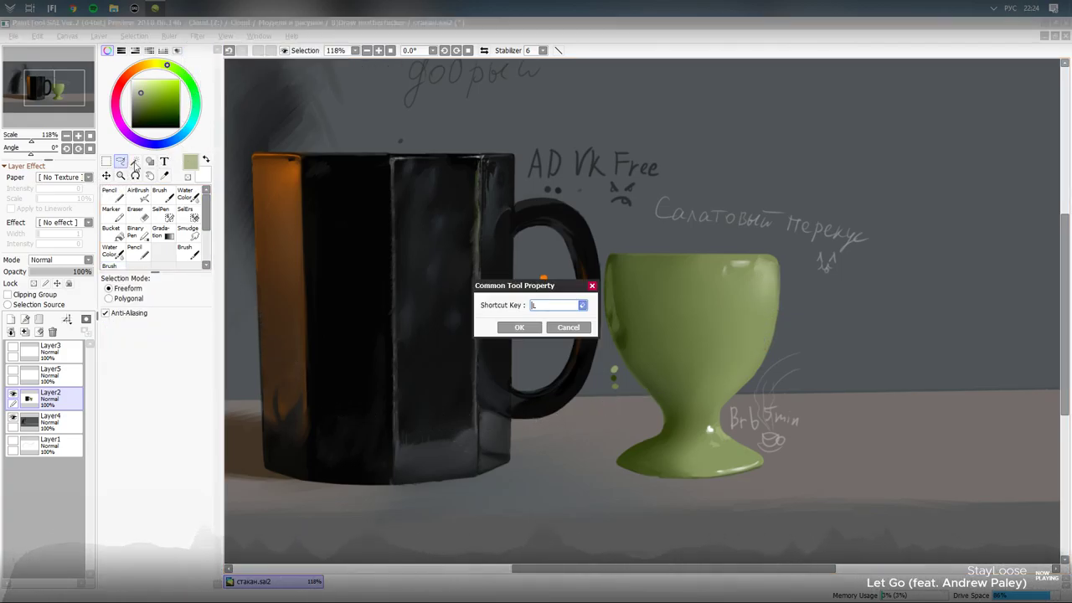
{"action": "left_click", "coordinate": [567, 327]}
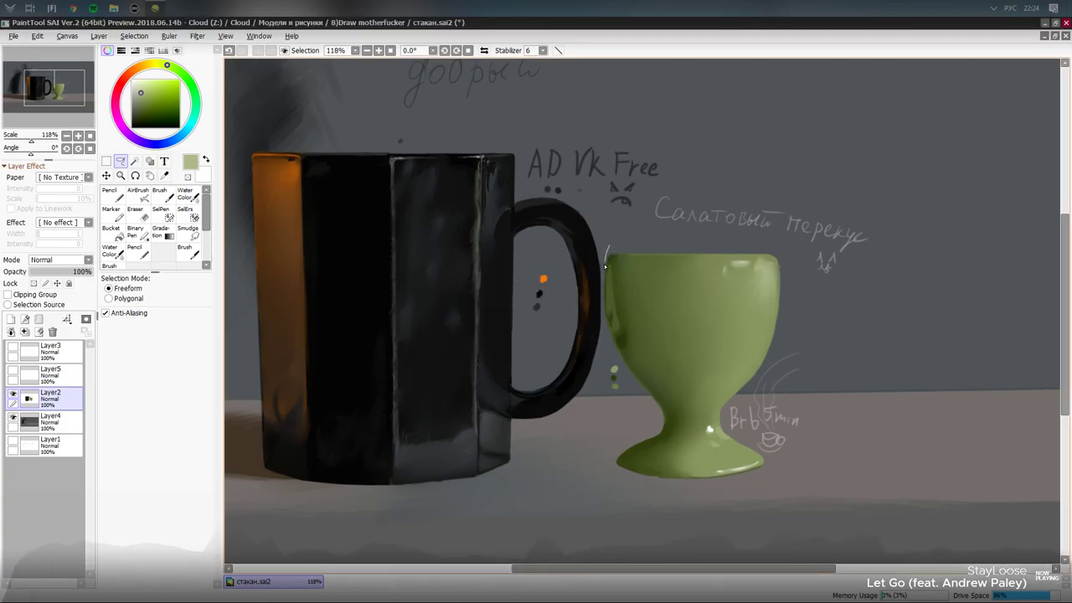
{"action": "left_click_drag", "start_coordinate": [601, 298], "coordinate": [608, 338]}
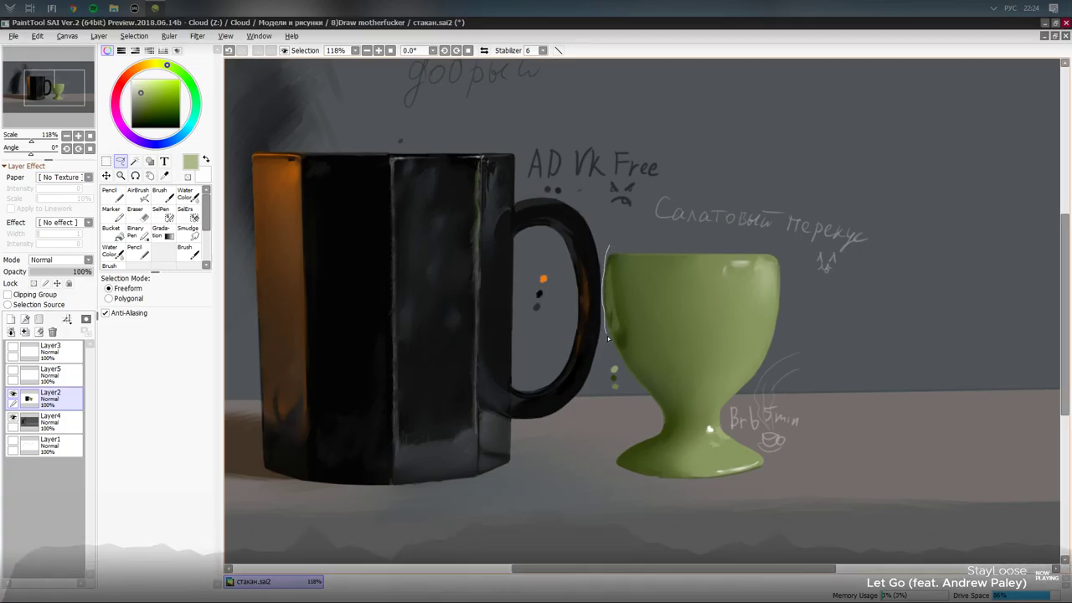
{"action": "mouse_move", "coordinate": [607, 441]}
{"action": "left_mouse_down"}
{"action": "mouse_move", "coordinate": [700, 514]}
{"action": "mouse_move", "coordinate": [806, 479]}
{"action": "mouse_move", "coordinate": [835, 410]}
{"action": "mouse_move", "coordinate": [814, 327]}
{"action": "mouse_move", "coordinate": [772, 241]}
{"action": "mouse_move", "coordinate": [674, 242]}
{"action": "left_mouse_up"}
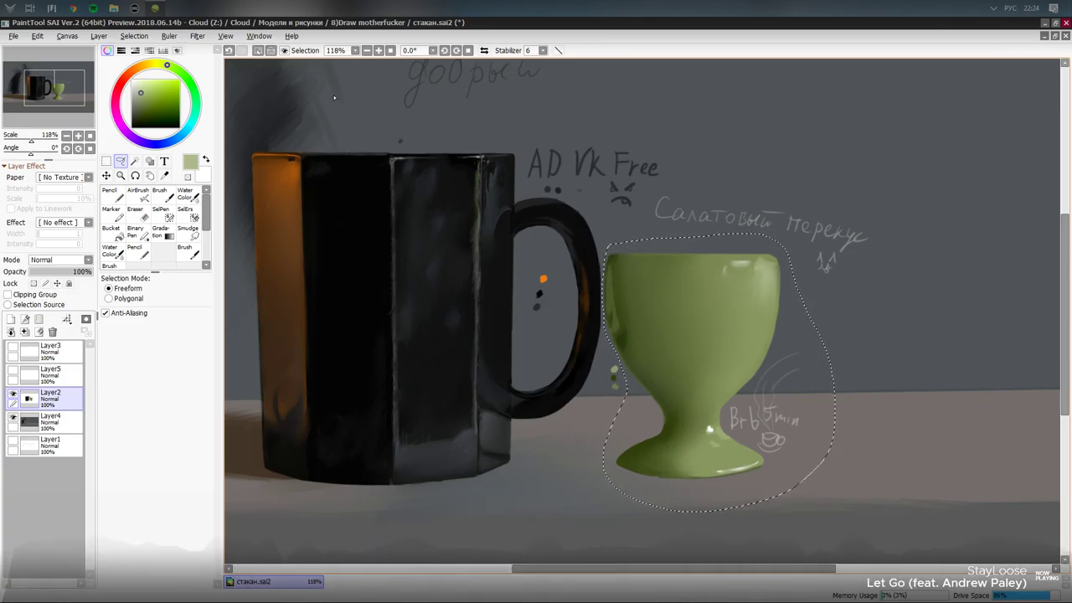
- Apply a Brightness/Contrast adjustment to the selected green cup with Brightness +18 and Contrast +18, and clear the selection
{"action": "left_click", "coordinate": [226, 36]}
{"action": "left_click", "coordinate": [198, 36]}
{"action": "mouse_move", "coordinate": [234, 48]}
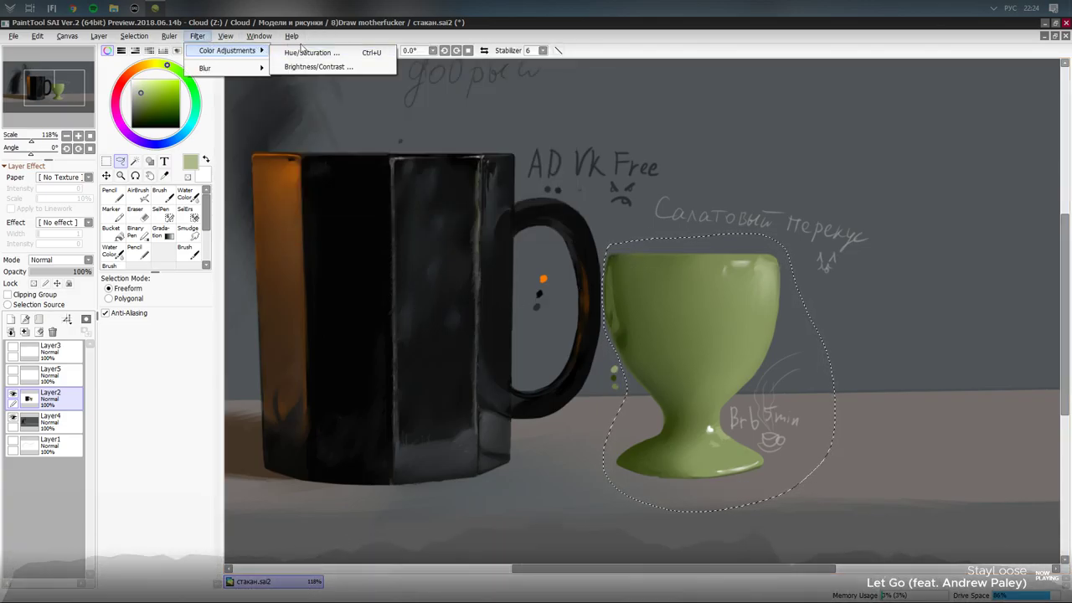
{"action": "left_click", "coordinate": [326, 66]}
{"action": "left_click", "coordinate": [644, 185]}
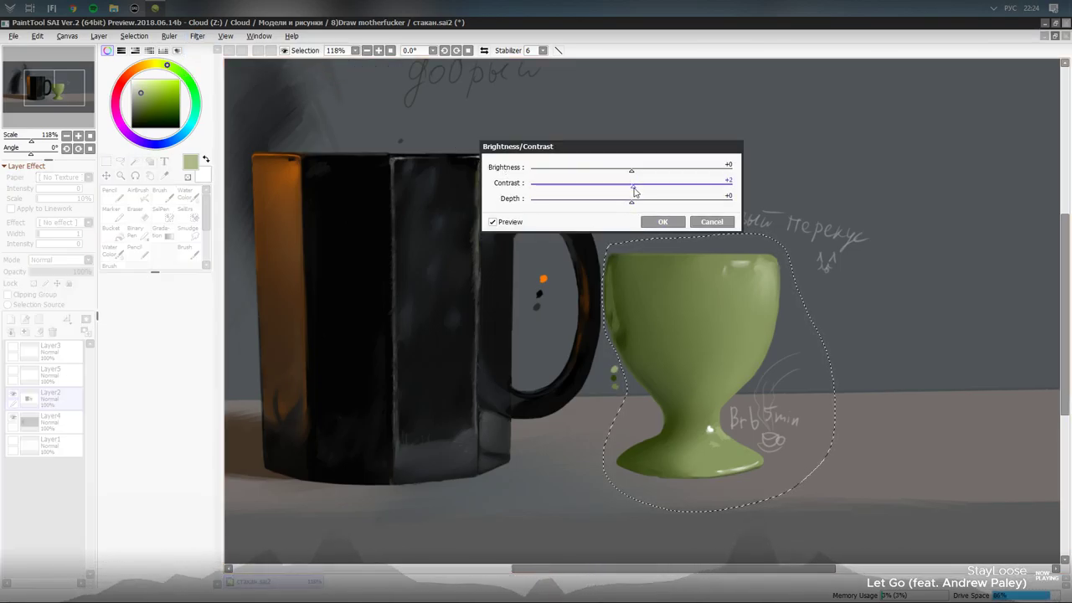
{"action": "mouse_move", "coordinate": [643, 185]}
{"action": "left_mouse_down"}
{"action": "mouse_move", "coordinate": [632, 185]}
{"action": "mouse_move", "coordinate": [633, 170]}
{"action": "mouse_move", "coordinate": [649, 171]}
{"action": "mouse_move", "coordinate": [639, 185]}
{"action": "mouse_move", "coordinate": [650, 189]}
{"action": "left_mouse_up"}
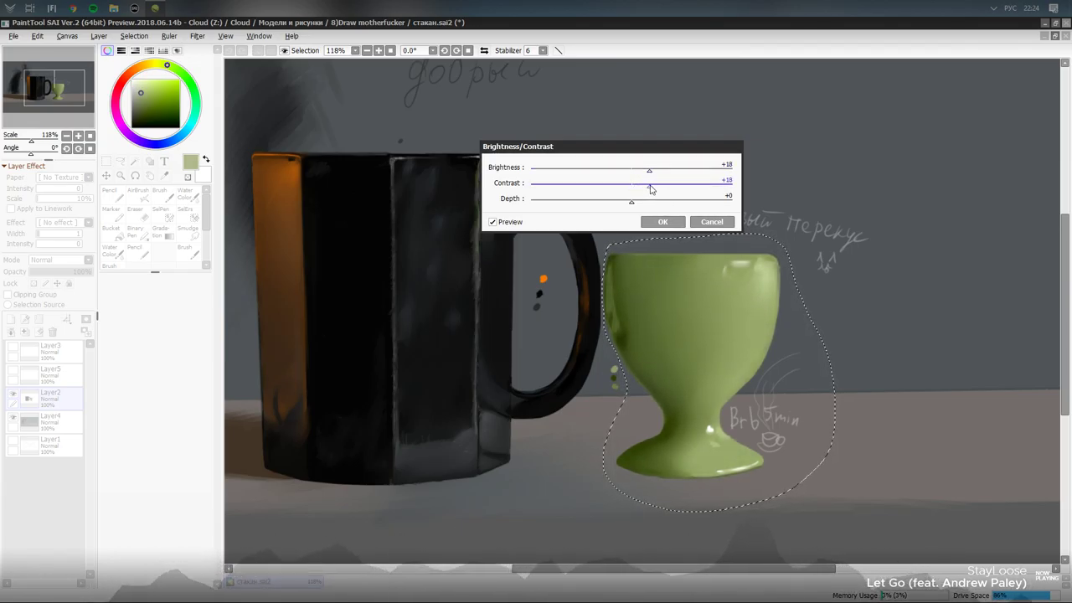
{"action": "left_click", "coordinate": [656, 222]}
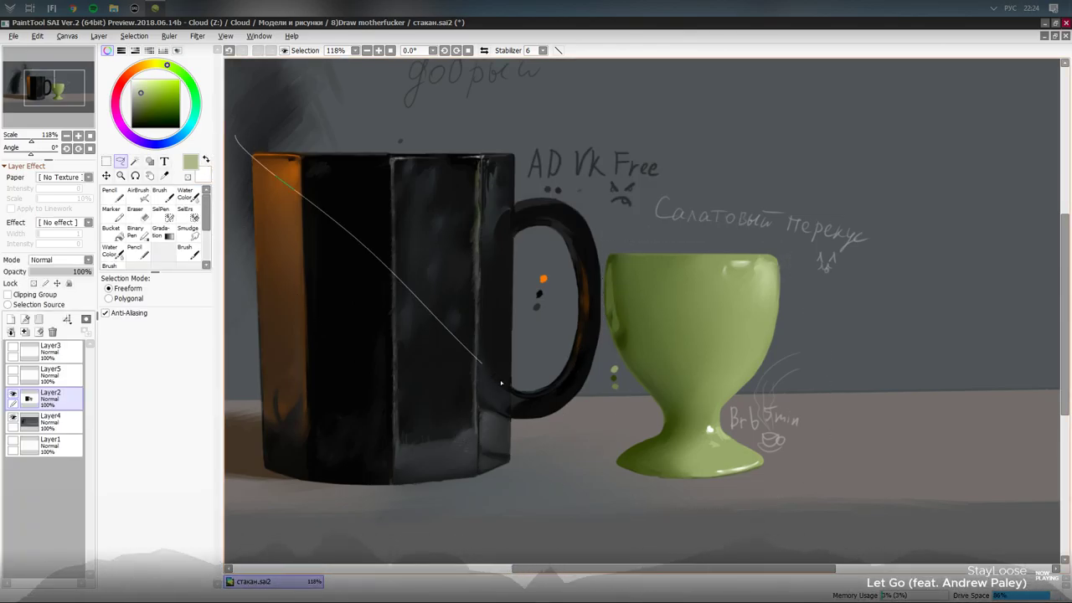
{"action": "left_click_drag", "start_coordinate": [502, 383], "coordinate": [512, 406]}
{"action": "key", "text": "ctrl+z"}
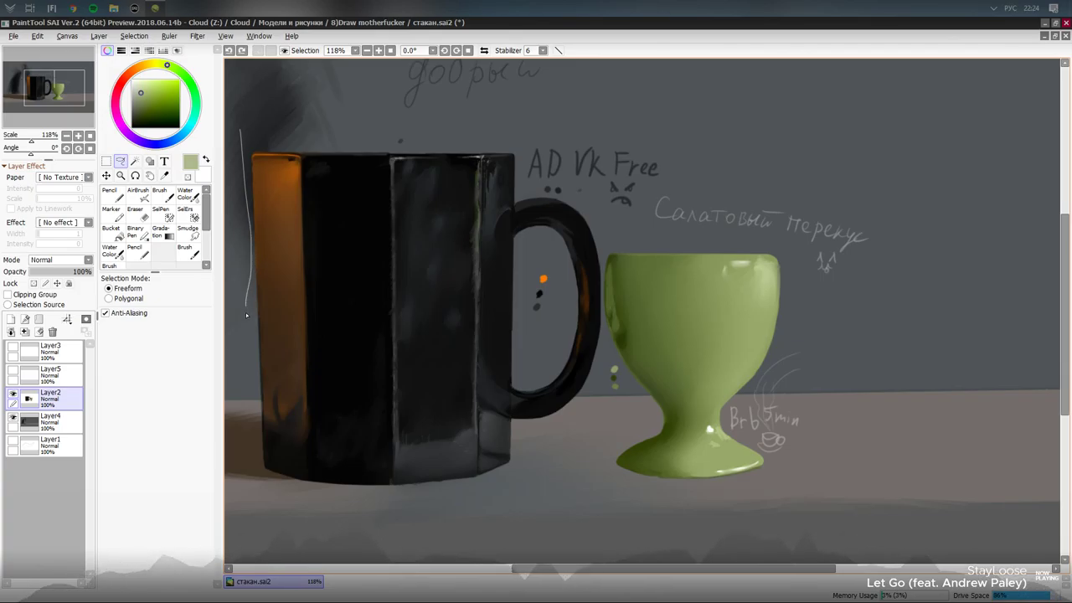
{"action": "mouse_move", "coordinate": [284, 507]}
{"action": "left_mouse_down"}
{"action": "mouse_move", "coordinate": [378, 520]}
{"action": "mouse_move", "coordinate": [475, 508]}
{"action": "mouse_move", "coordinate": [521, 489]}
{"action": "mouse_move", "coordinate": [554, 442]}
{"action": "left_mouse_up"}
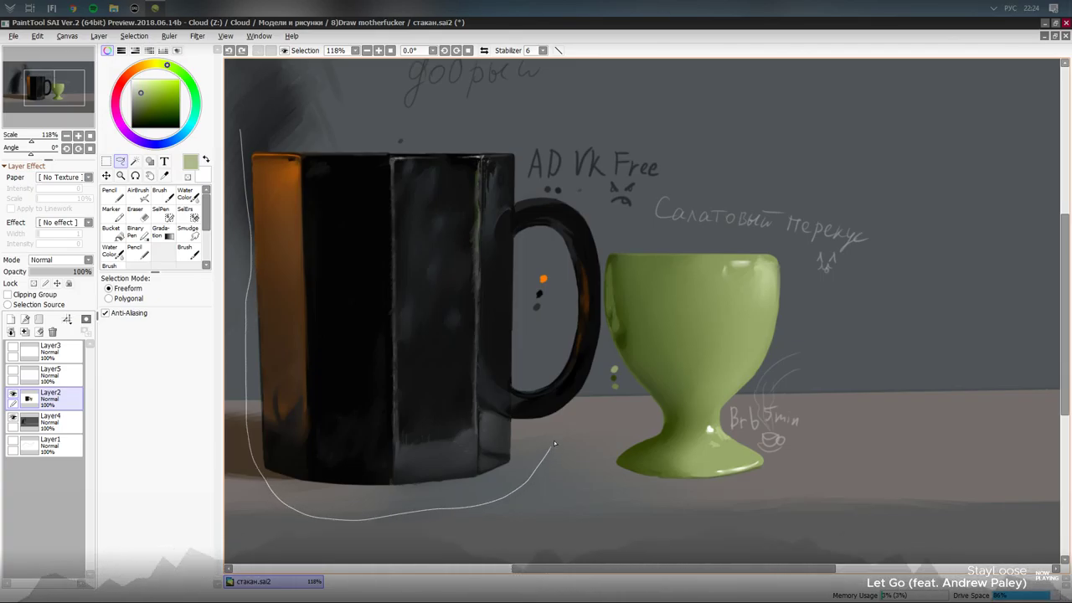
{"action": "left_click_drag", "start_coordinate": [595, 368], "coordinate": [602, 259]}
{"action": "key", "text": "ctrl+z"}
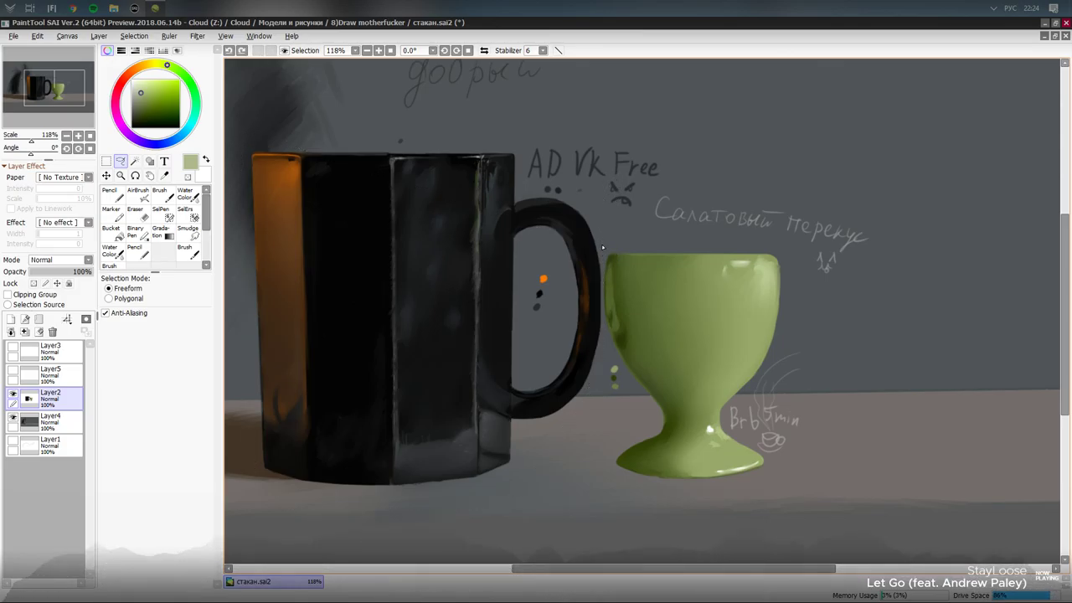
- Set the Stabilizer to S-5 and draw a freeform lasso selection around the whole black mug, refining it between the handle and green cup
{"action": "left_click", "coordinate": [542, 50]}
{"action": "left_click", "coordinate": [530, 276]}
{"action": "mouse_move", "coordinate": [251, 104]}
{"action": "left_mouse_down"}
{"action": "mouse_move", "coordinate": [234, 215]}
{"action": "mouse_move", "coordinate": [232, 408]}
{"action": "mouse_move", "coordinate": [243, 490]}
{"action": "mouse_move", "coordinate": [281, 527]}
{"action": "left_mouse_up"}
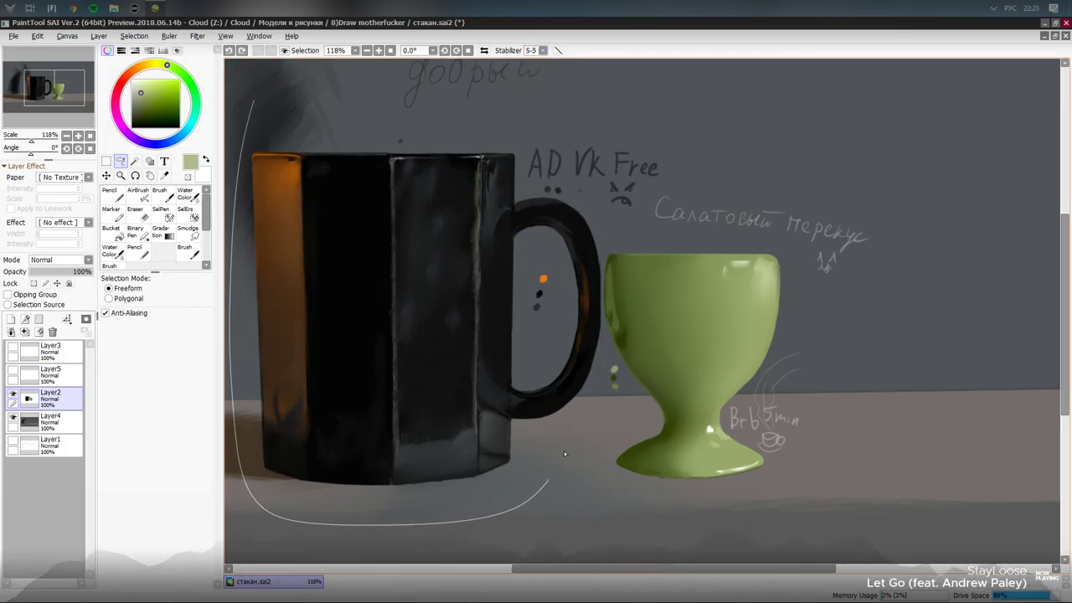
{"action": "mouse_move", "coordinate": [601, 389]}
{"action": "left_mouse_down"}
{"action": "mouse_move", "coordinate": [582, 163]}
{"action": "mouse_move", "coordinate": [478, 119]}
{"action": "mouse_move", "coordinate": [259, 105]}
{"action": "left_mouse_up"}
{"action": "scroll", "coordinate": [607, 201], "scroll_direction": "down", "scroll_amount": 1}
{"action": "scroll", "coordinate": [565, 325], "scroll_direction": "up", "scroll_amount": 8}
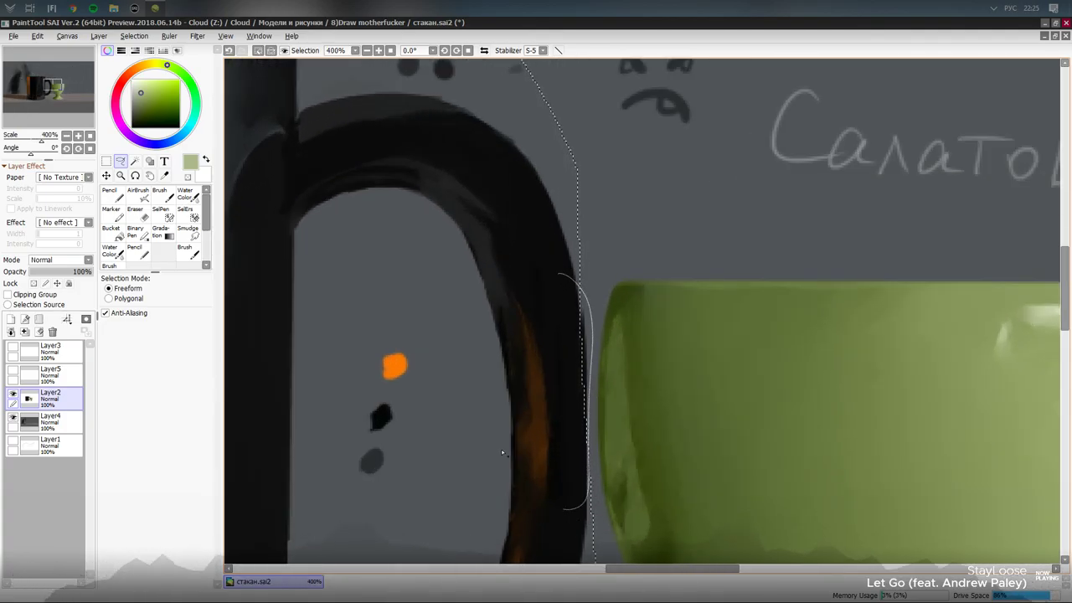
{"action": "mouse_move", "coordinate": [500, 448]}
{"action": "left_mouse_down"}
{"action": "mouse_move", "coordinate": [492, 400]}
{"action": "mouse_move", "coordinate": [520, 401]}
{"action": "left_mouse_up"}
{"action": "scroll", "coordinate": [572, 350], "scroll_direction": "down", "scroll_amount": 9}
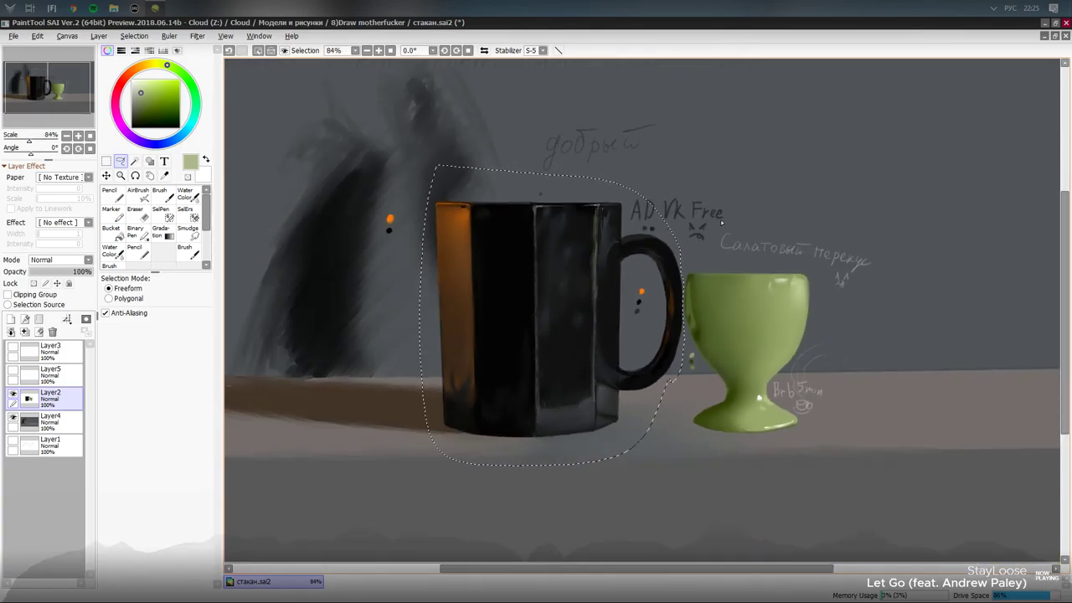
{"action": "scroll", "coordinate": [737, 300], "scroll_direction": "up", "scroll_amount": 2}
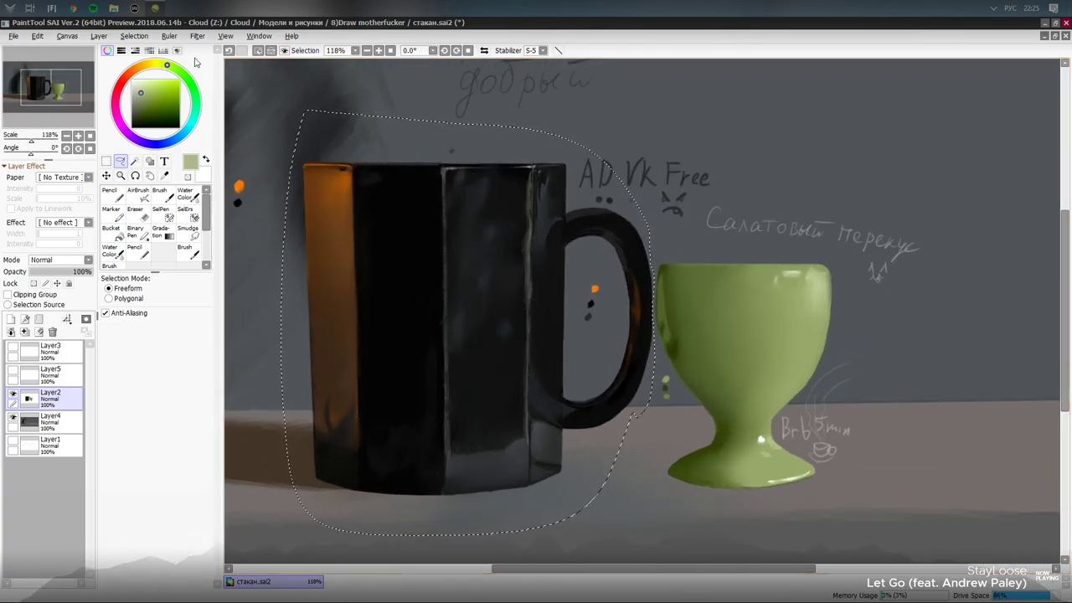
{"action": "left_click", "coordinate": [198, 36]}
{"action": "mouse_move", "coordinate": [226, 50]}
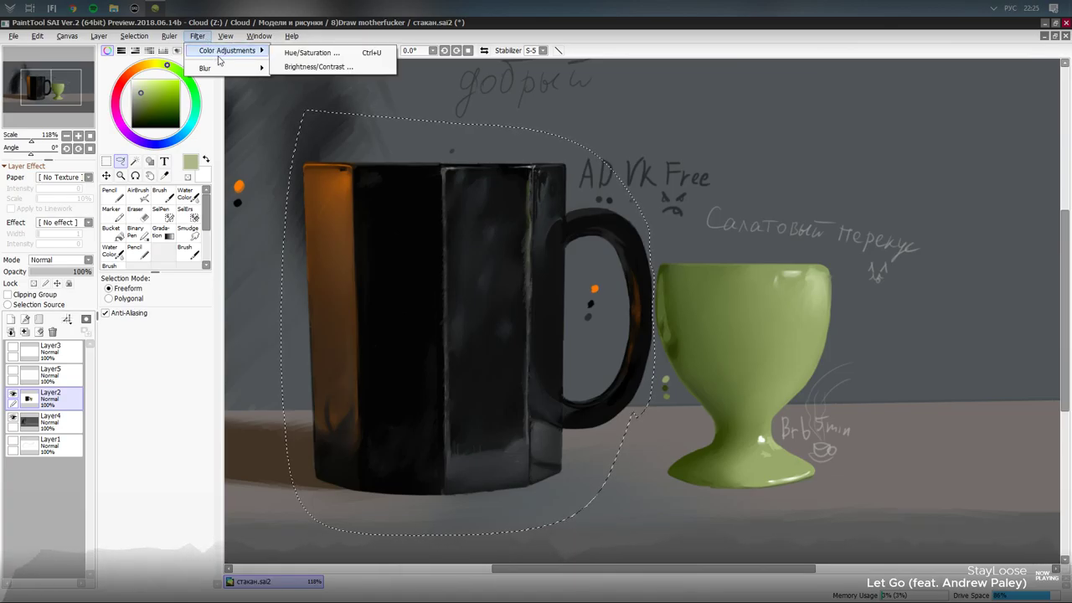
{"action": "left_click", "coordinate": [306, 55]}
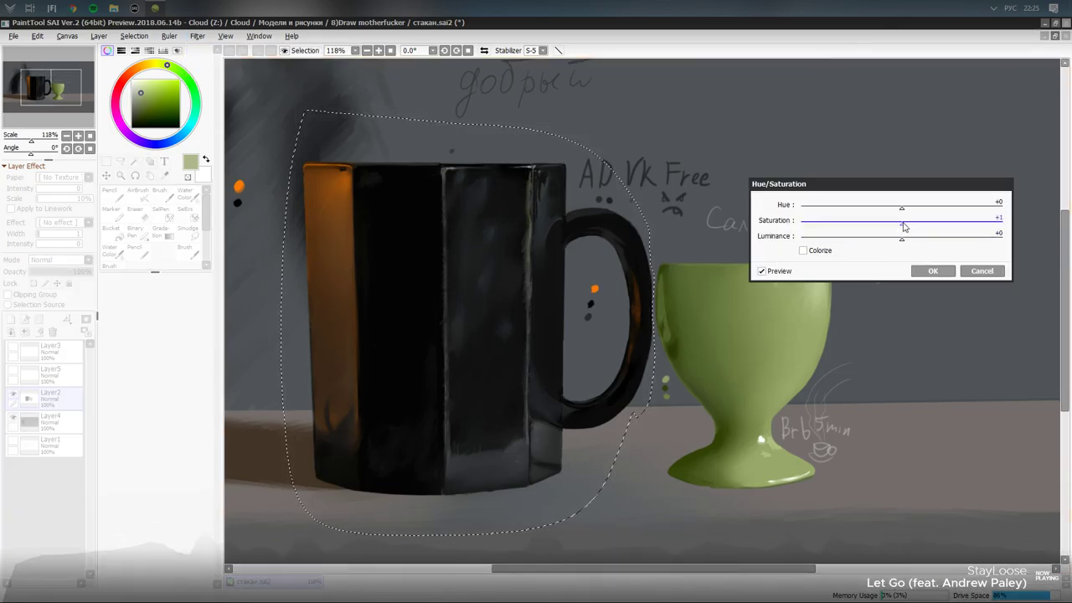
{"action": "left_click", "coordinate": [976, 271]}
- Apply a Brightness/Contrast adjustment to the selected black mug with Brightness +19 and Contrast +13, and clear the selection
{"action": "left_click", "coordinate": [169, 36]}
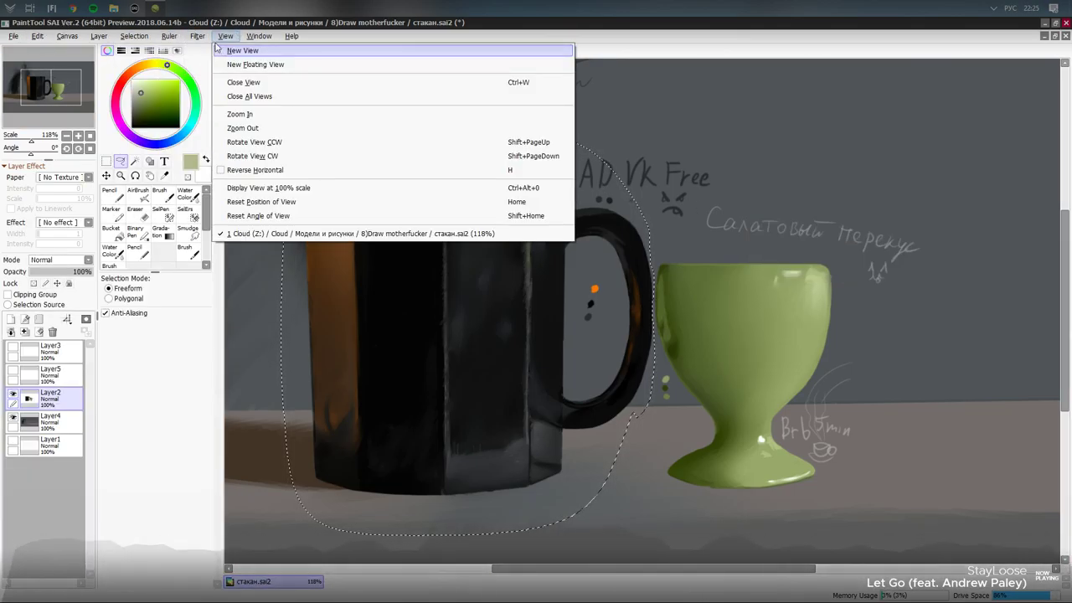
{"action": "mouse_move", "coordinate": [238, 50]}
{"action": "left_click", "coordinate": [296, 67]}
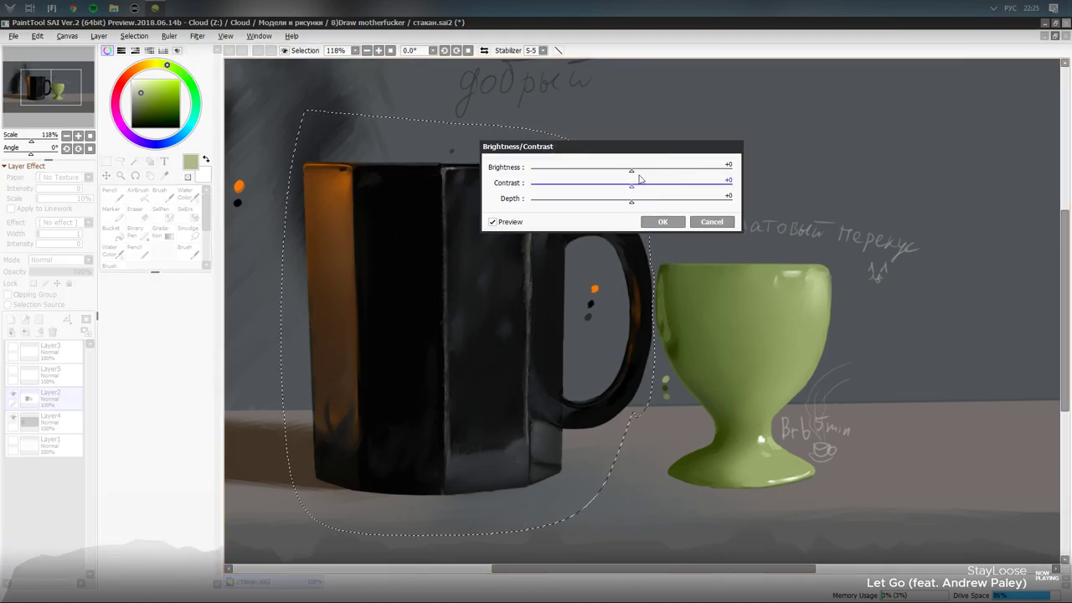
{"action": "left_click_drag", "start_coordinate": [603, 145], "coordinate": [722, 139]}
{"action": "mouse_move", "coordinate": [822, 161]}
{"action": "left_mouse_down"}
{"action": "mouse_move", "coordinate": [841, 168]}
{"action": "mouse_move", "coordinate": [829, 180]}
{"action": "mouse_move", "coordinate": [843, 185]}
{"action": "mouse_move", "coordinate": [830, 185]}
{"action": "mouse_move", "coordinate": [843, 165]}
{"action": "left_mouse_up"}
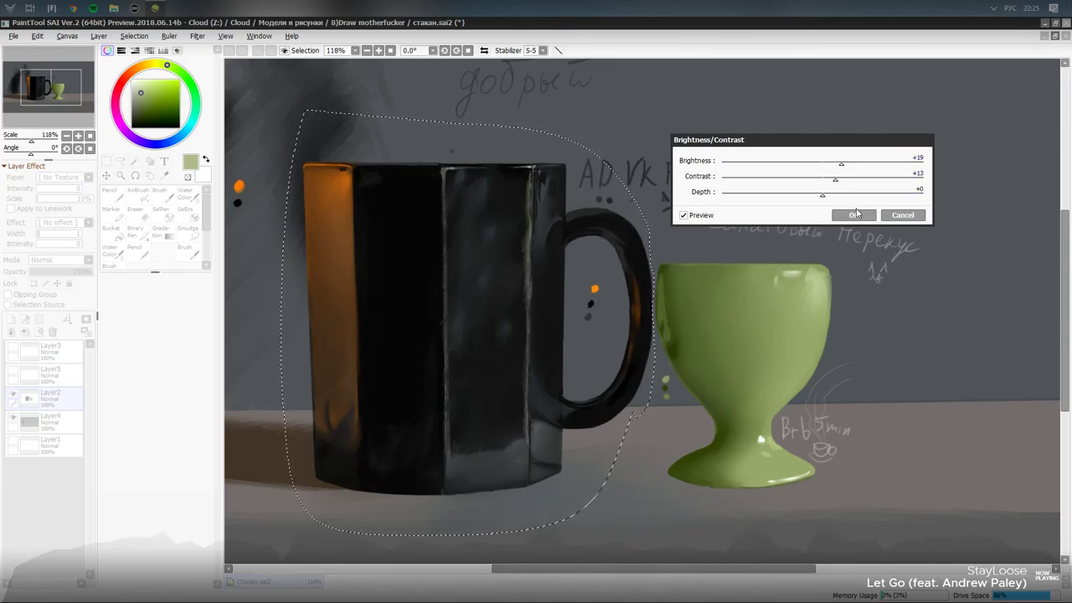
{"action": "left_click", "coordinate": [854, 215]}
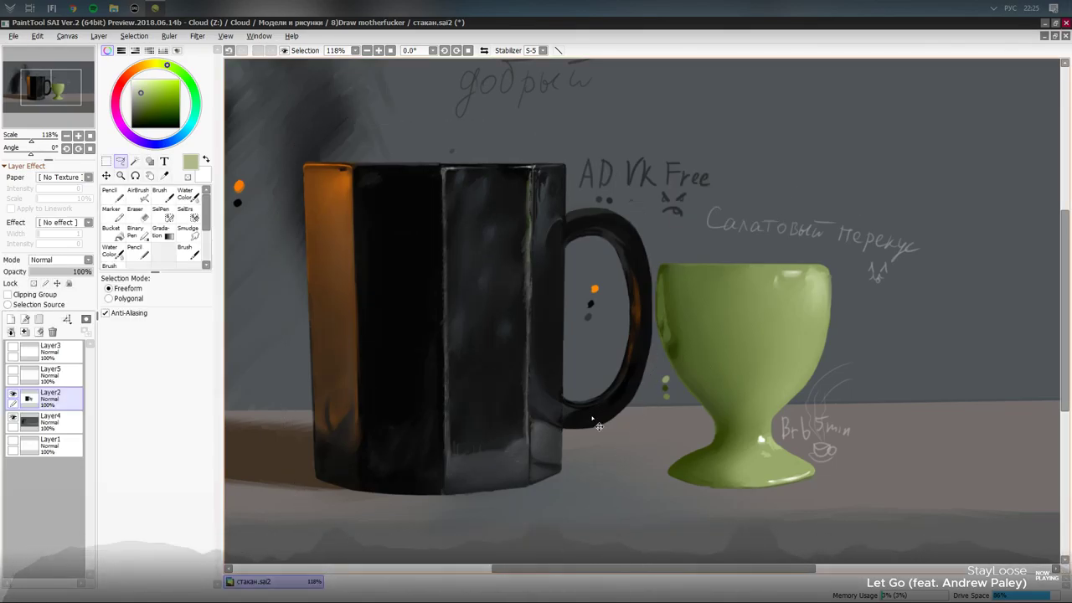
- Examine the adjusted black mug against the green cup and the background at several magnifications
{"action": "scroll", "coordinate": [591, 414], "scroll_direction": "down", "scroll_amount": 4}
{"action": "scroll", "coordinate": [621, 276], "scroll_direction": "up", "scroll_amount": 3}
{"action": "scroll", "coordinate": [643, 211], "scroll_direction": "down", "scroll_amount": 1}
{"action": "scroll", "coordinate": [644, 208], "scroll_direction": "down", "scroll_amount": 1}
{"action": "scroll", "coordinate": [612, 287], "scroll_direction": "up", "scroll_amount": 1}
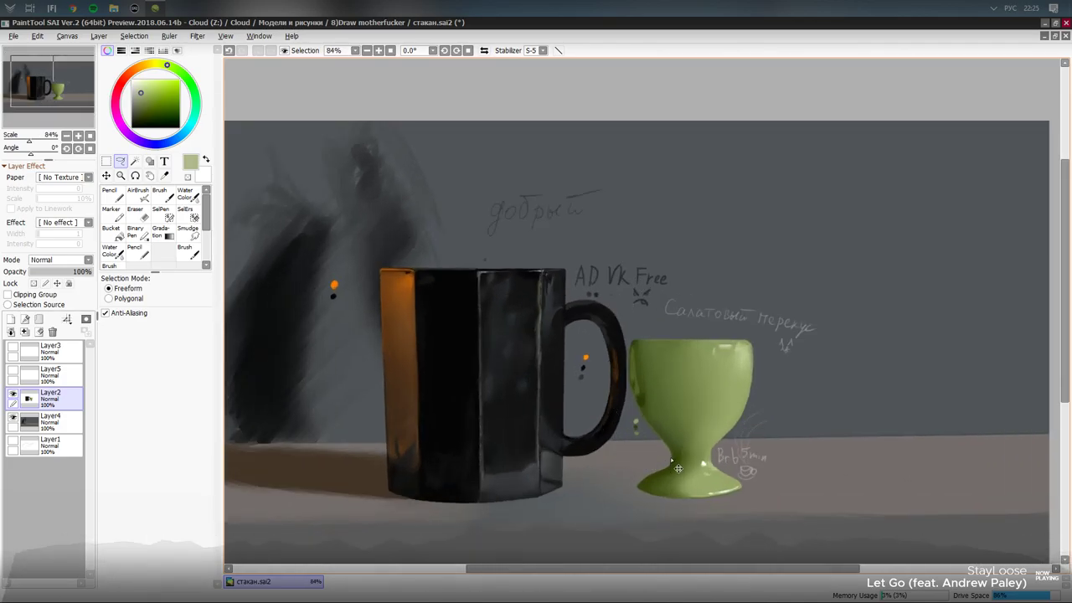
{"action": "scroll", "coordinate": [696, 363], "scroll_direction": "up", "scroll_amount": 1}
{"action": "scroll", "coordinate": [687, 243], "scroll_direction": "down", "scroll_amount": 1}
{"action": "scroll", "coordinate": [627, 288], "scroll_direction": "up", "scroll_amount": 1}
{"action": "scroll", "coordinate": [712, 285], "scroll_direction": "down", "scroll_amount": 1}
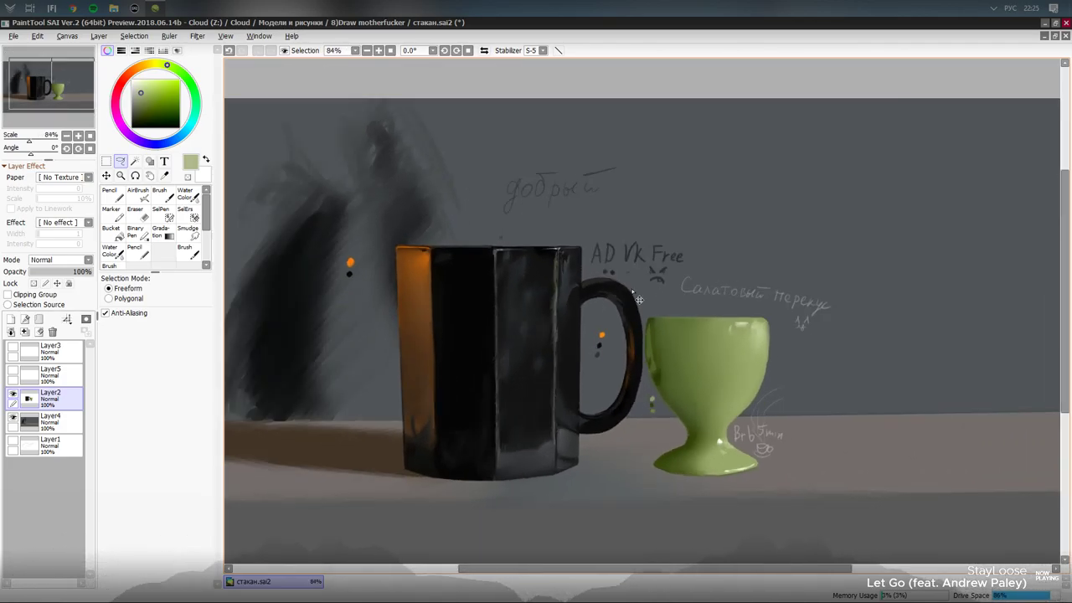
{"action": "scroll", "coordinate": [638, 299], "scroll_direction": "up", "scroll_amount": 1}
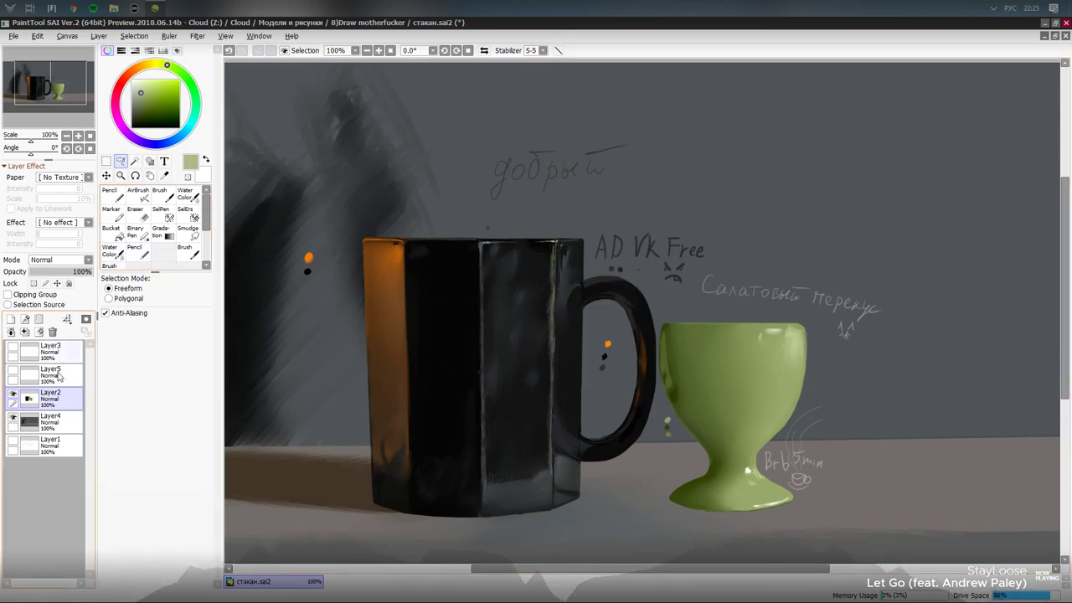
- On Layer4, sample the mug's brown table shadow, shift its hue to blue and paint a shadow between mug and green cup with the size 17 Brush
{"action": "left_click", "coordinate": [50, 420]}
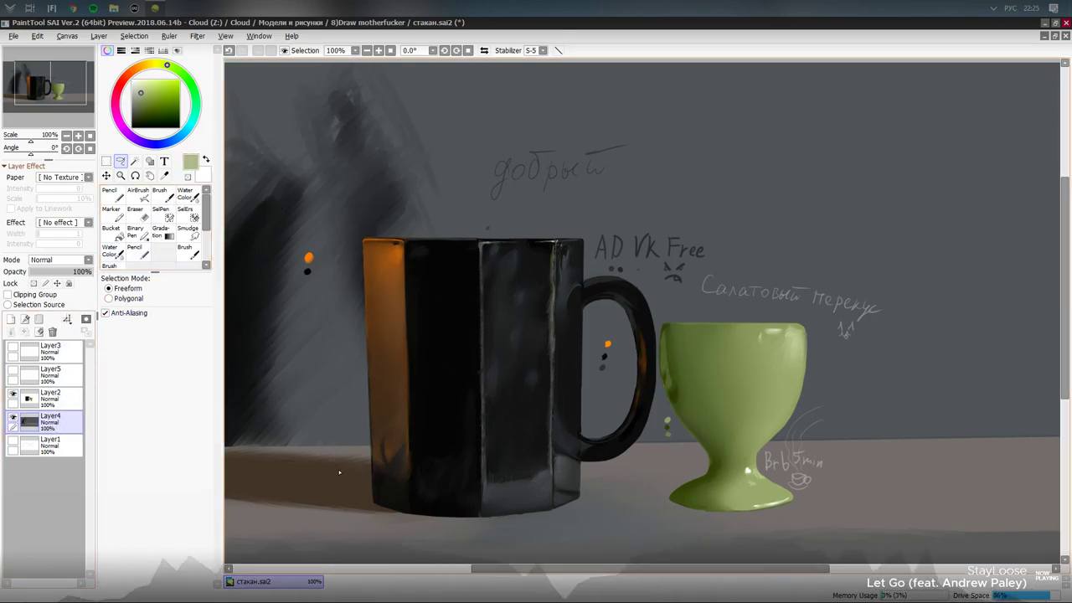
{"action": "left_click", "coordinate": [354, 491], "text": "alt"}
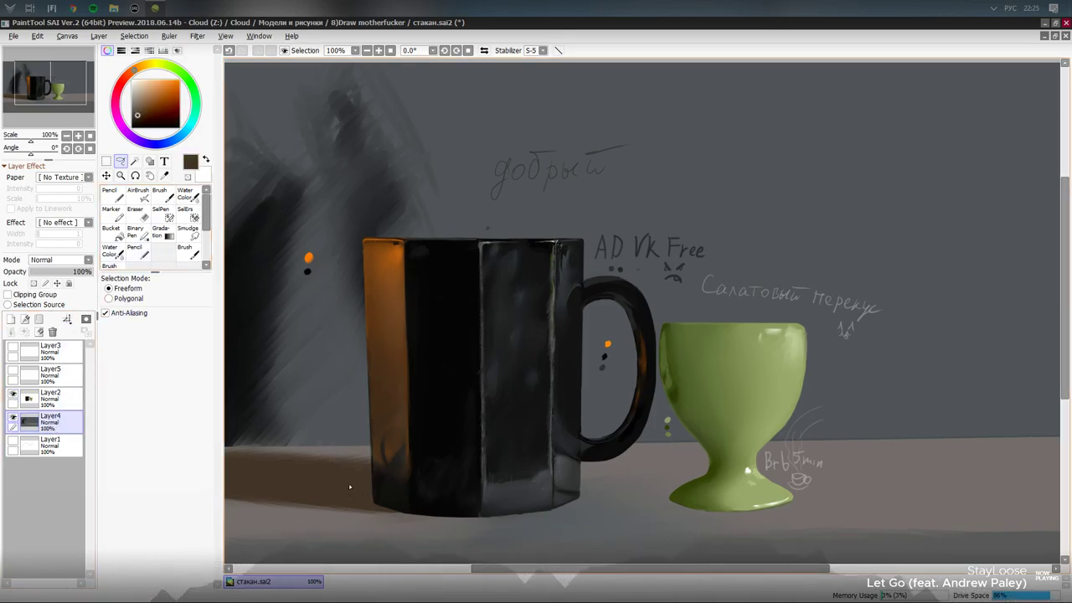
{"action": "left_click", "coordinate": [179, 132]}
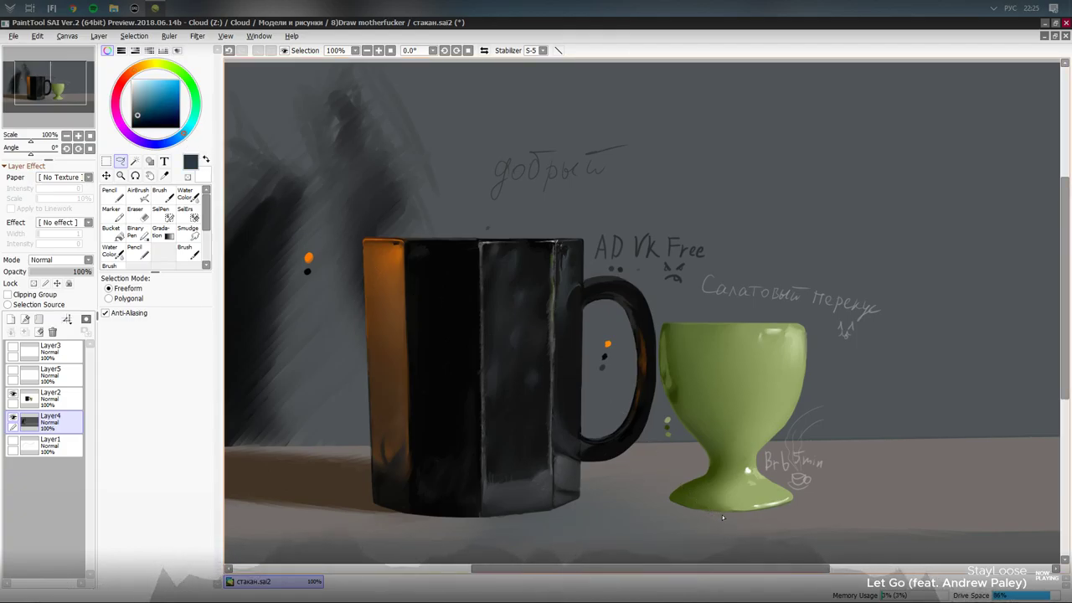
{"action": "left_click", "coordinate": [134, 251]}
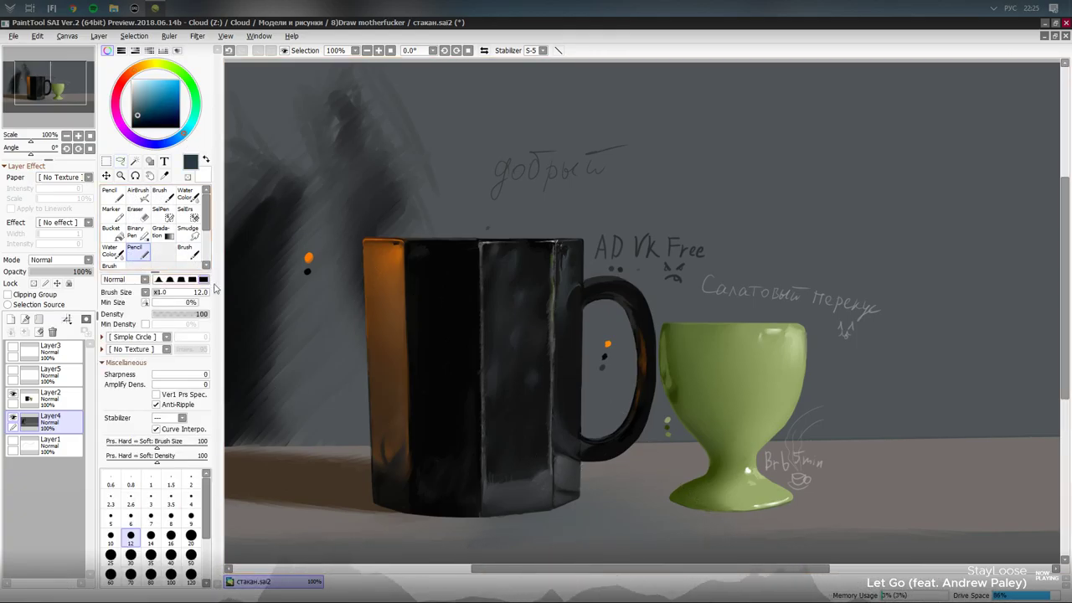
{"action": "key", "text": "b"}
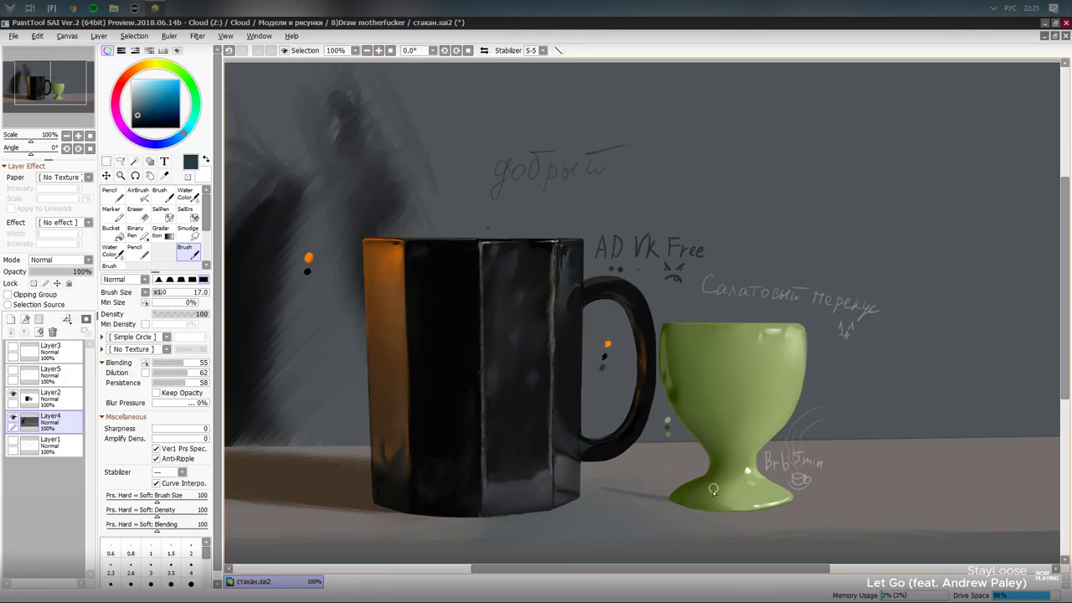
{"action": "left_click", "coordinate": [523, 488], "text": "shift"}
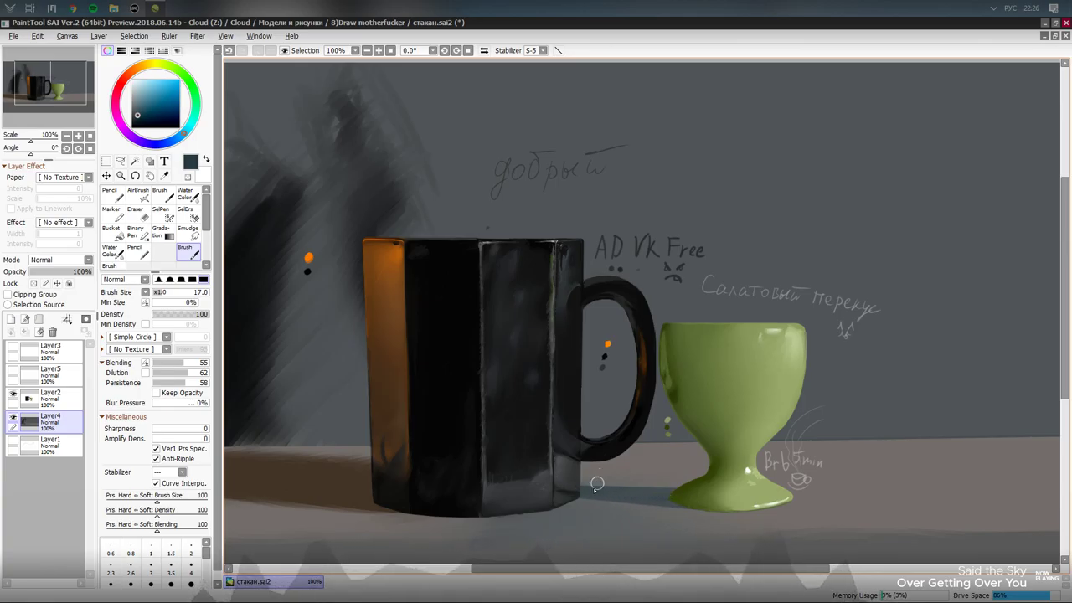
- Sample the table color beside the green cup and trim the blue shadow's upper edge with the Pencil at size 71, undoing unsuitable strokes
{"action": "key", "text": "e"}
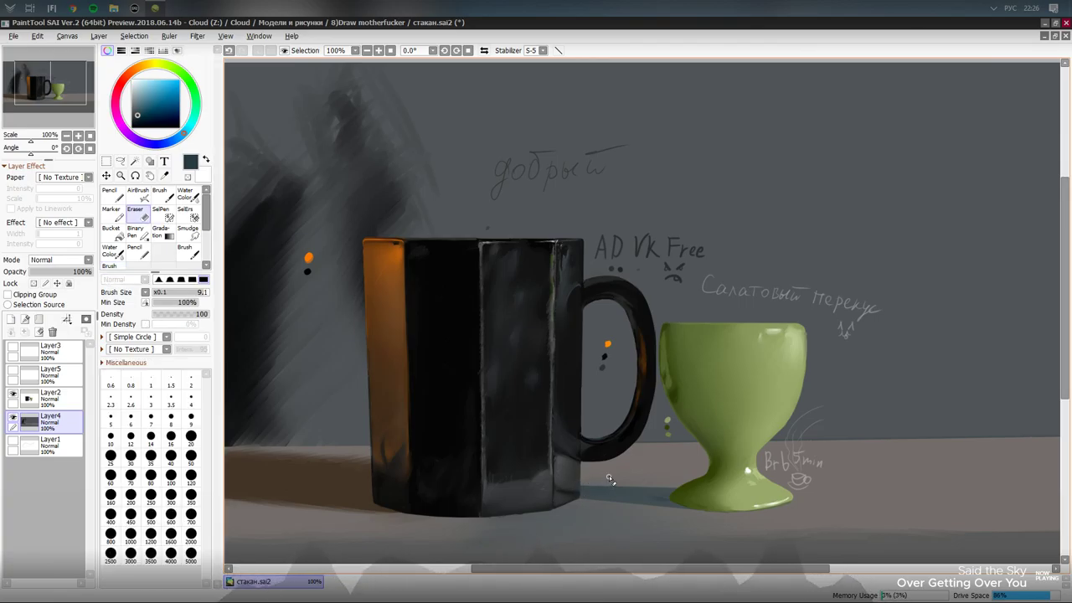
{"action": "left_click", "coordinate": [635, 460], "text": "alt"}
{"action": "left_click", "coordinate": [134, 251]}
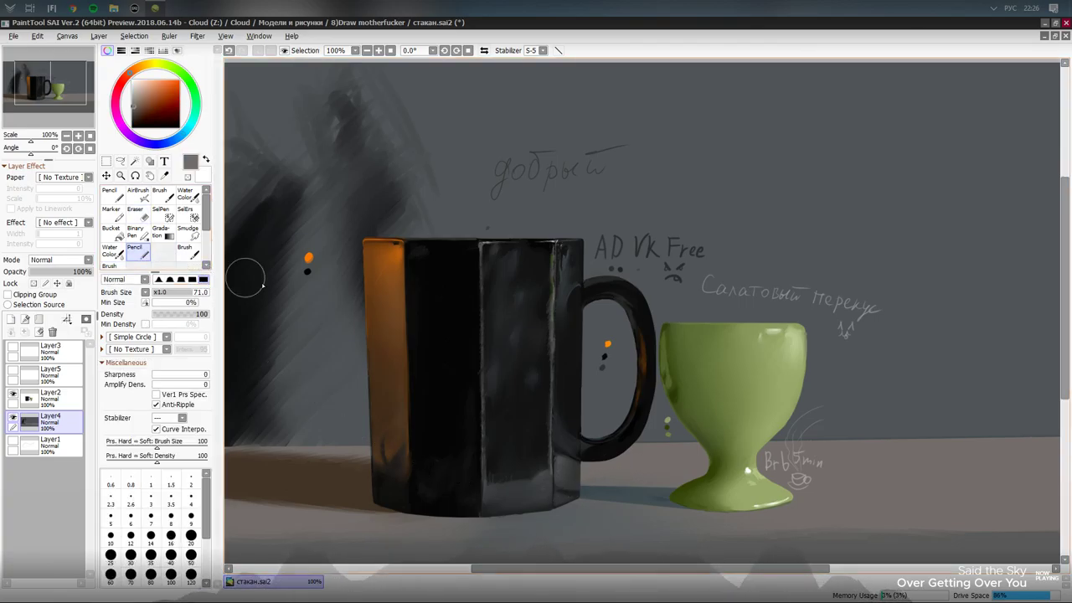
{"action": "left_click_drag", "start_coordinate": [580, 481], "coordinate": [697, 462]}
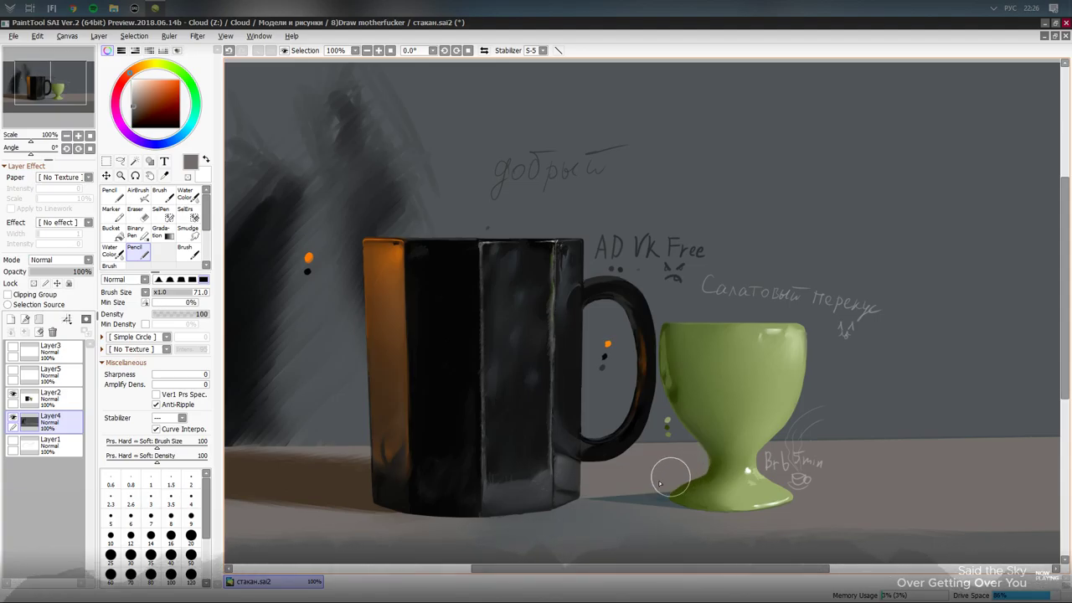
{"action": "key", "text": "ctrl+z"}
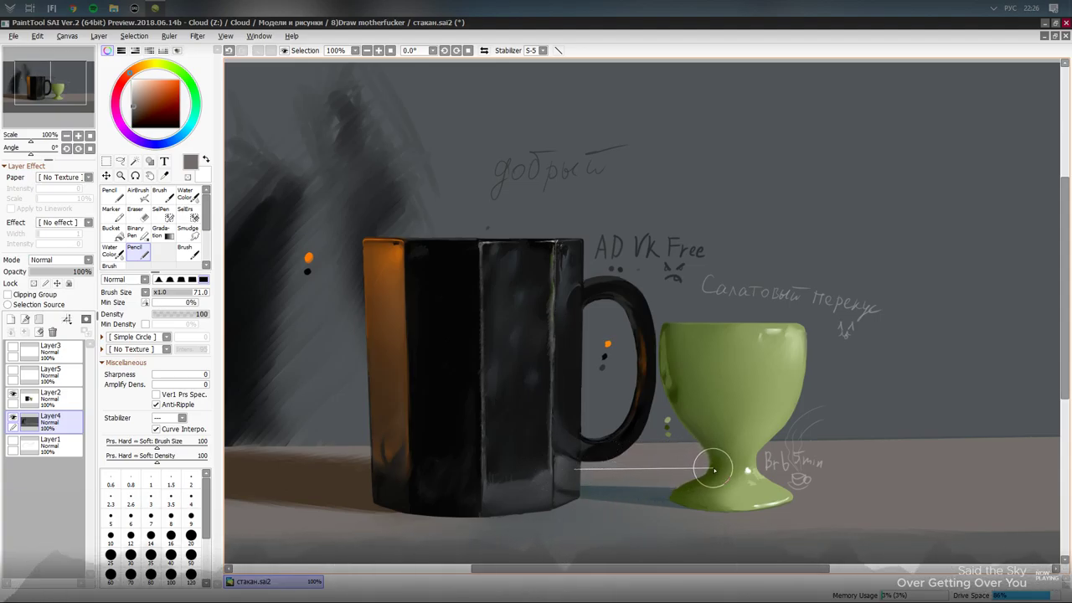
{"action": "key", "text": "ctrl+z"}
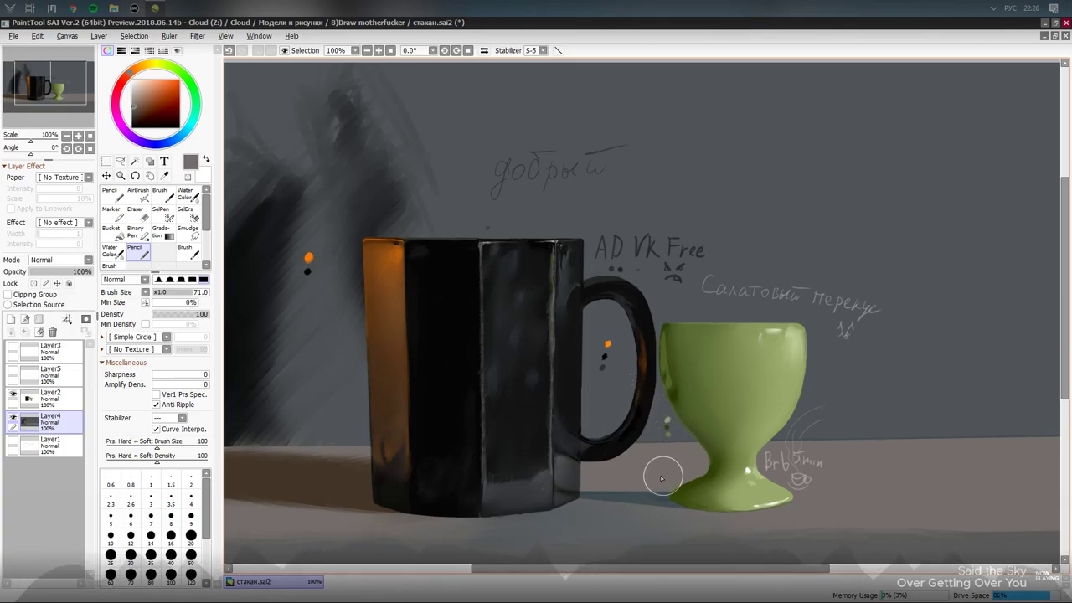
- Blend the blue shadow between the mug and green cup into the table with the Brush at size 24, setting the Stabilizer to 0
{"action": "key", "text": "b"}
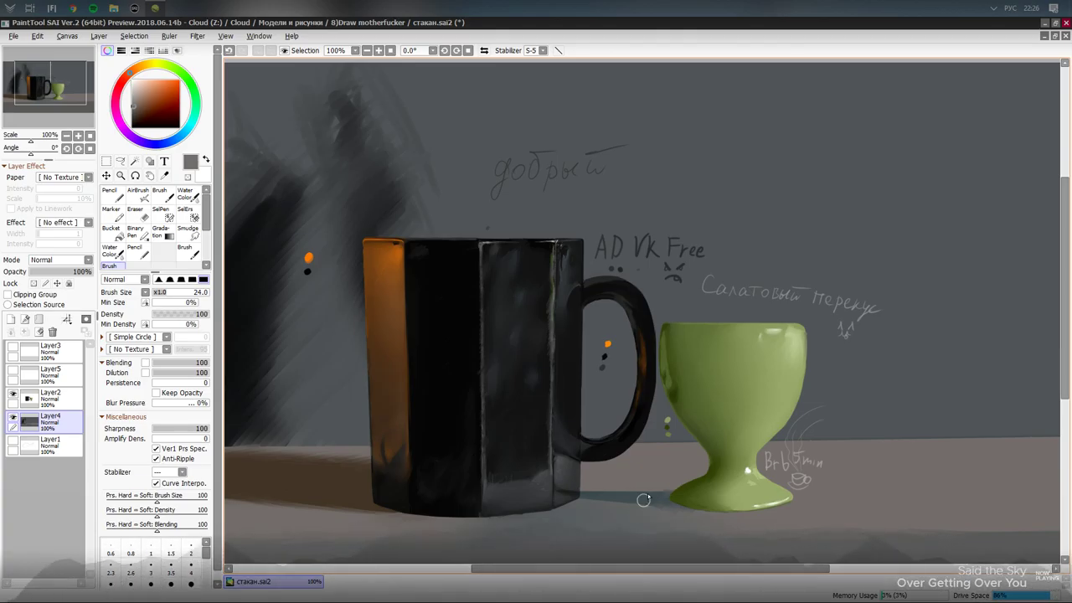
{"action": "scroll", "coordinate": [635, 510], "scroll_direction": "up", "scroll_amount": 3}
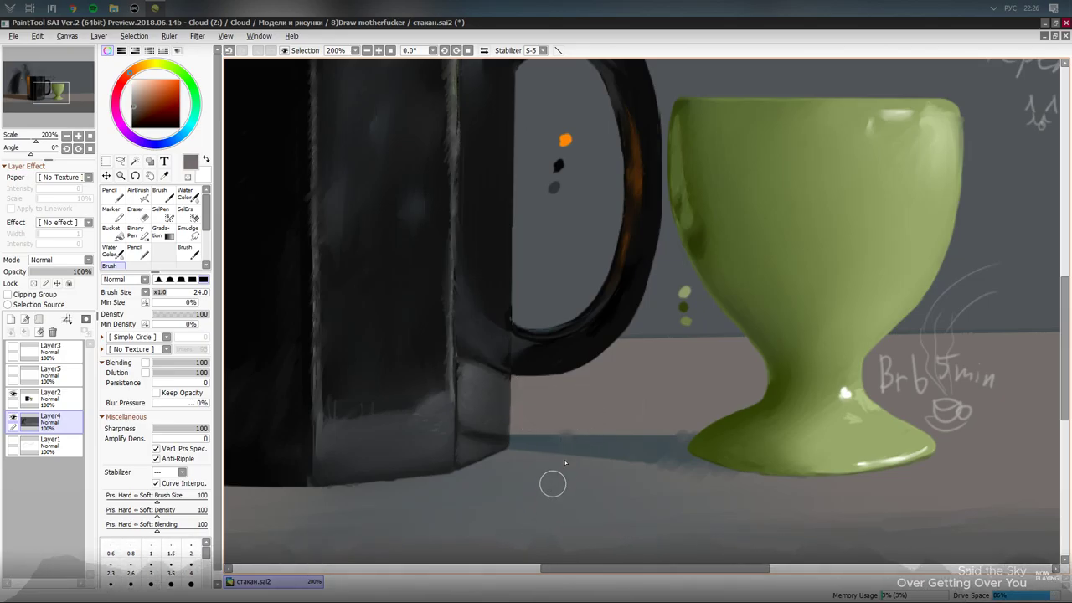
{"action": "left_click", "coordinate": [543, 51]}
{"action": "left_click", "coordinate": [534, 60]}
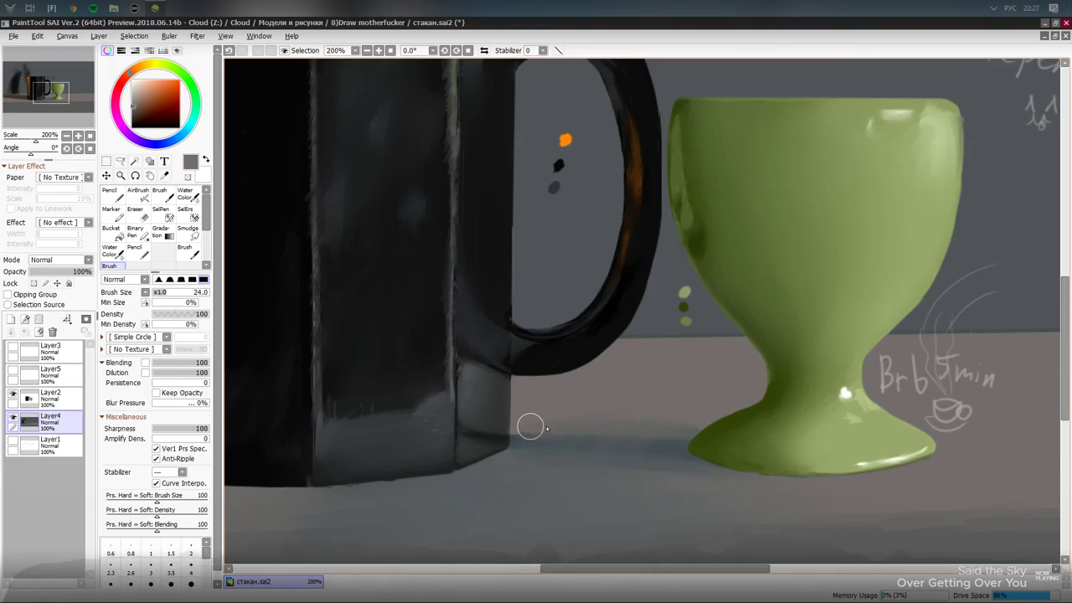
- Paint white light streaks on the table in front of the mug and green cup with the Pencil at size 71
{"action": "left_click_drag", "start_coordinate": [155, 96], "coordinate": [132, 79]}
{"action": "left_click", "coordinate": [145, 256]}
{"action": "left_click_drag", "start_coordinate": [443, 514], "coordinate": [790, 503]}
{"action": "key", "text": "ctrl+z"}
{"action": "left_click_drag", "start_coordinate": [500, 500], "coordinate": [737, 503]}
{"action": "left_click_drag", "start_coordinate": [539, 463], "coordinate": [702, 483]}
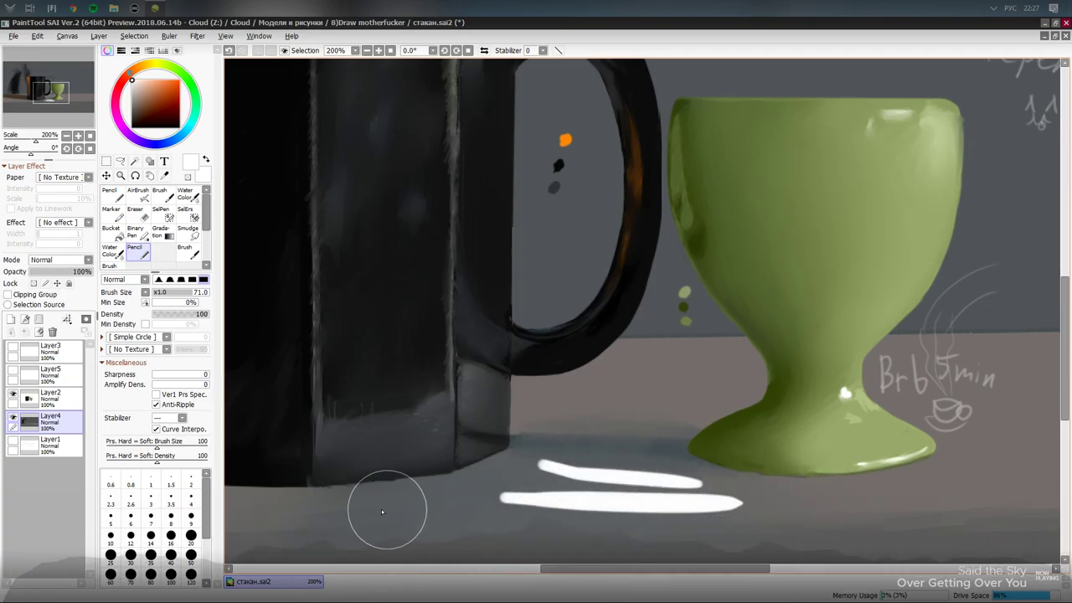
{"action": "left_click_drag", "start_coordinate": [284, 529], "coordinate": [483, 504]}
{"action": "left_click_drag", "start_coordinate": [542, 466], "coordinate": [482, 495]}
{"action": "left_click_drag", "start_coordinate": [739, 502], "coordinate": [946, 496]}
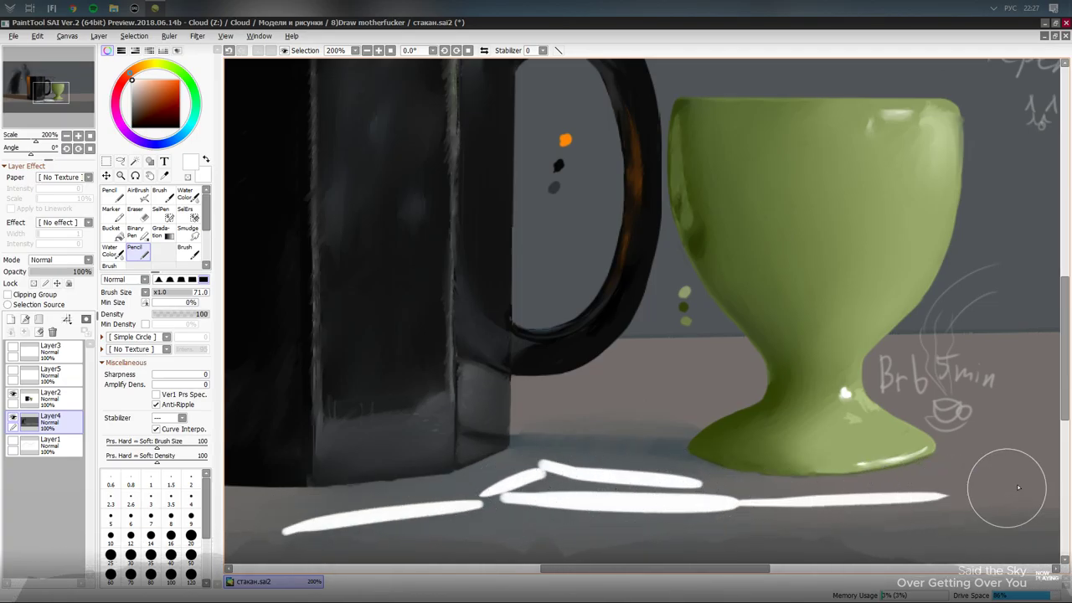
{"action": "left_click_drag", "start_coordinate": [977, 433], "coordinate": [1030, 438]}
{"action": "key", "text": "ctrl+z"}
{"action": "left_click_drag", "start_coordinate": [842, 489], "coordinate": [1060, 482]}
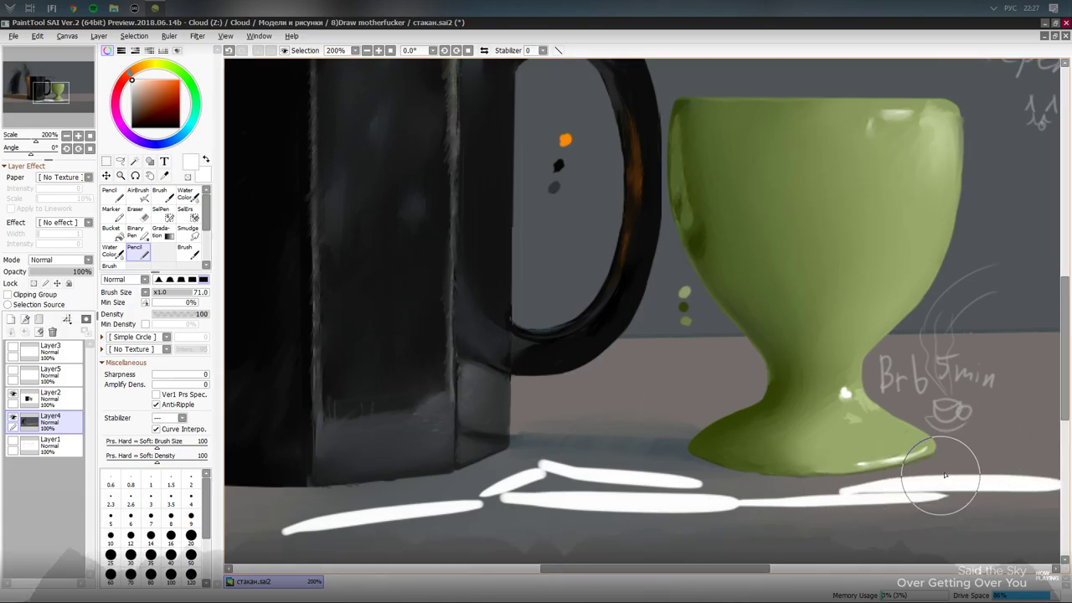
- Add pairs of white streaks on the table behind the green cup, one pair on each side of its stem
{"action": "left_click_drag", "start_coordinate": [929, 354], "coordinate": [1060, 352]}
{"action": "left_click_drag", "start_coordinate": [906, 389], "coordinate": [1055, 376]}
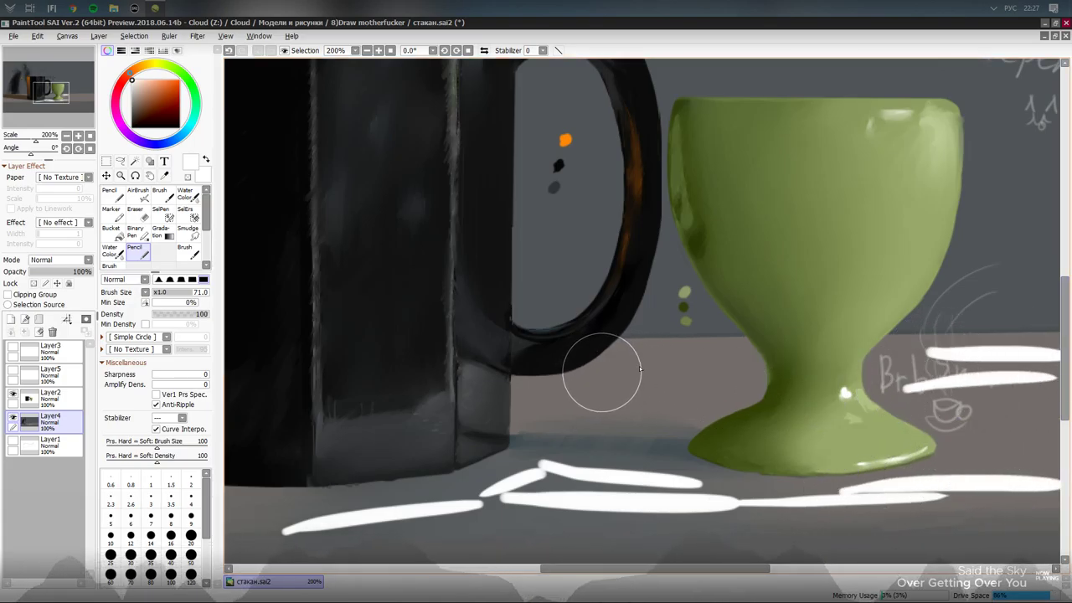
{"action": "left_click_drag", "start_coordinate": [600, 369], "coordinate": [706, 358]}
{"action": "left_click_drag", "start_coordinate": [555, 391], "coordinate": [722, 383]}
- Blend the white streaks in front of the mug into the table with the Brush at size 24
{"action": "key", "text": "b"}
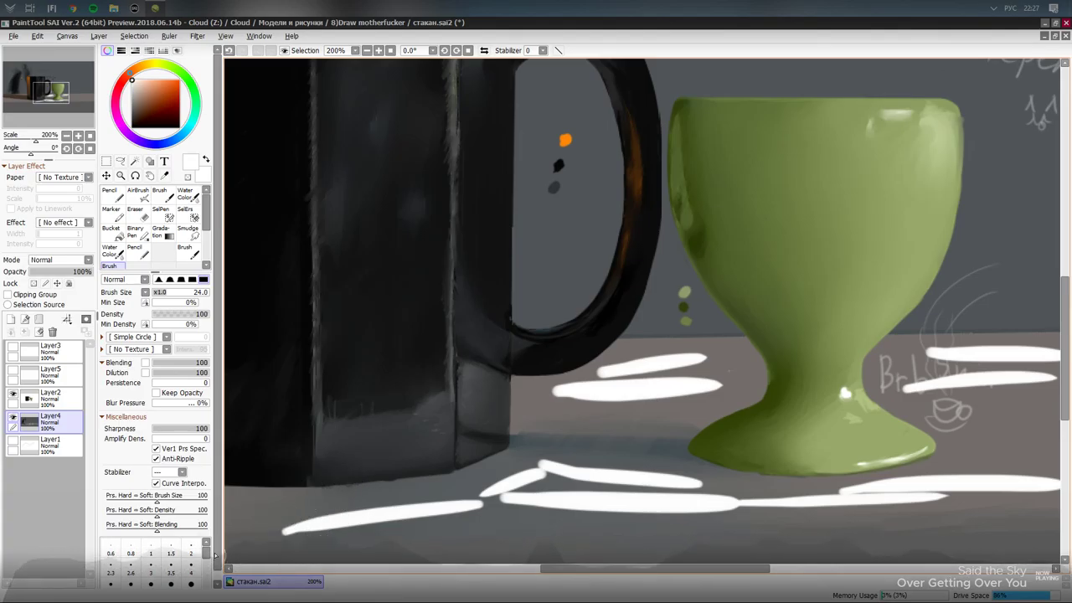
{"action": "mouse_move", "coordinate": [335, 505]}
{"action": "left_mouse_down"}
{"action": "mouse_move", "coordinate": [266, 543]}
{"action": "mouse_move", "coordinate": [503, 452]}
{"action": "mouse_move", "coordinate": [420, 508]}
{"action": "left_mouse_up"}
{"action": "mouse_move", "coordinate": [376, 540]}
{"action": "left_mouse_down"}
{"action": "mouse_move", "coordinate": [470, 459]}
{"action": "mouse_move", "coordinate": [418, 530]}
{"action": "mouse_move", "coordinate": [424, 489]}
{"action": "mouse_move", "coordinate": [308, 558]}
{"action": "mouse_move", "coordinate": [270, 550]}
{"action": "mouse_move", "coordinate": [380, 490]}
{"action": "mouse_move", "coordinate": [299, 556]}
{"action": "mouse_move", "coordinate": [318, 545]}
{"action": "mouse_move", "coordinate": [320, 517]}
{"action": "mouse_move", "coordinate": [398, 484]}
{"action": "mouse_move", "coordinate": [465, 473]}
{"action": "mouse_move", "coordinate": [263, 553]}
{"action": "mouse_move", "coordinate": [350, 552]}
{"action": "mouse_move", "coordinate": [409, 523]}
{"action": "mouse_move", "coordinate": [595, 482]}
{"action": "mouse_move", "coordinate": [413, 507]}
{"action": "mouse_move", "coordinate": [658, 466]}
{"action": "mouse_move", "coordinate": [481, 519]}
{"action": "mouse_move", "coordinate": [721, 506]}
{"action": "mouse_move", "coordinate": [777, 487]}
{"action": "mouse_move", "coordinate": [609, 475]}
{"action": "mouse_move", "coordinate": [559, 459]}
{"action": "mouse_move", "coordinate": [686, 477]}
{"action": "mouse_move", "coordinate": [640, 487]}
{"action": "mouse_move", "coordinate": [685, 503]}
{"action": "mouse_move", "coordinate": [538, 510]}
{"action": "mouse_move", "coordinate": [616, 481]}
{"action": "left_mouse_up"}
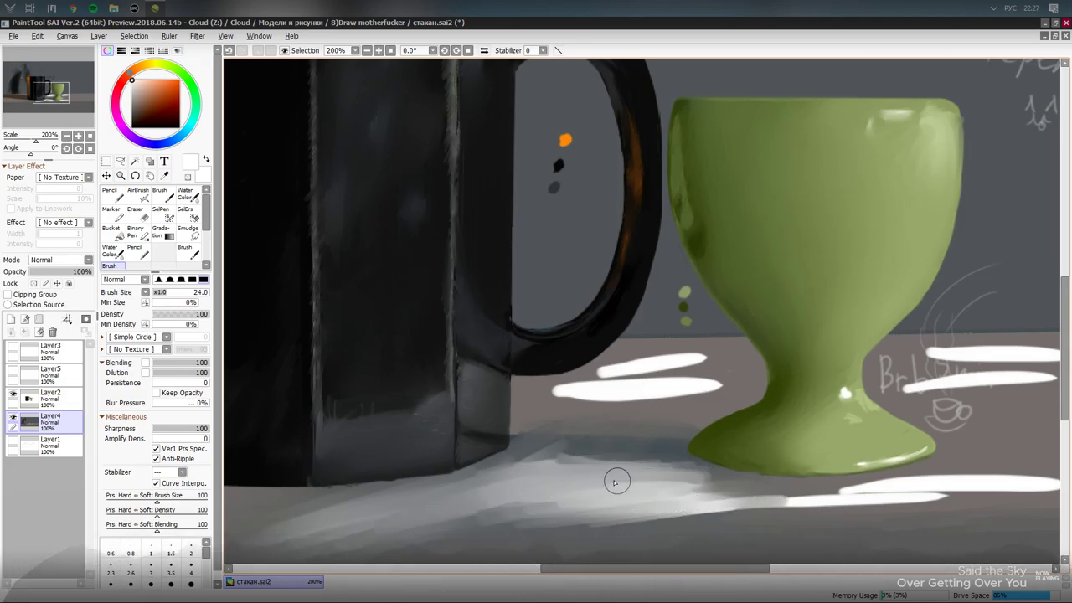
- Smooth the light across the whole front of the table with the Water Color brush at size 100
{"action": "left_click", "coordinate": [188, 194]}
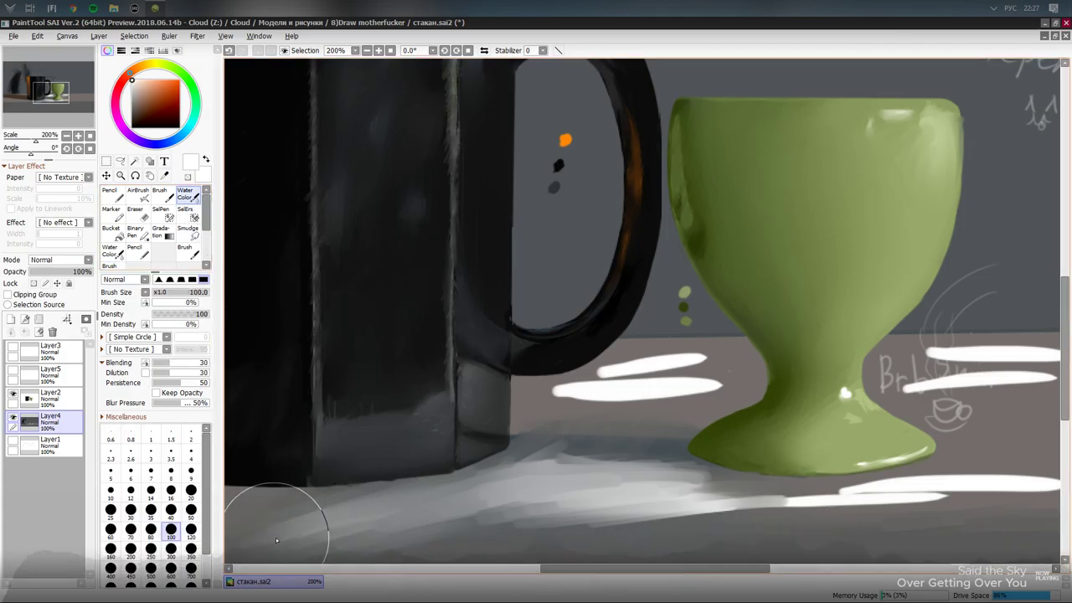
{"action": "mouse_move", "coordinate": [281, 536]}
{"action": "left_mouse_down"}
{"action": "mouse_move", "coordinate": [730, 514]}
{"action": "mouse_move", "coordinate": [268, 530]}
{"action": "mouse_move", "coordinate": [265, 500]}
{"action": "mouse_move", "coordinate": [766, 491]}
{"action": "mouse_move", "coordinate": [405, 483]}
{"action": "mouse_move", "coordinate": [609, 491]}
{"action": "mouse_move", "coordinate": [1057, 483]}
{"action": "left_mouse_up"}
{"action": "left_click_drag", "start_coordinate": [763, 509], "coordinate": [1056, 489]}
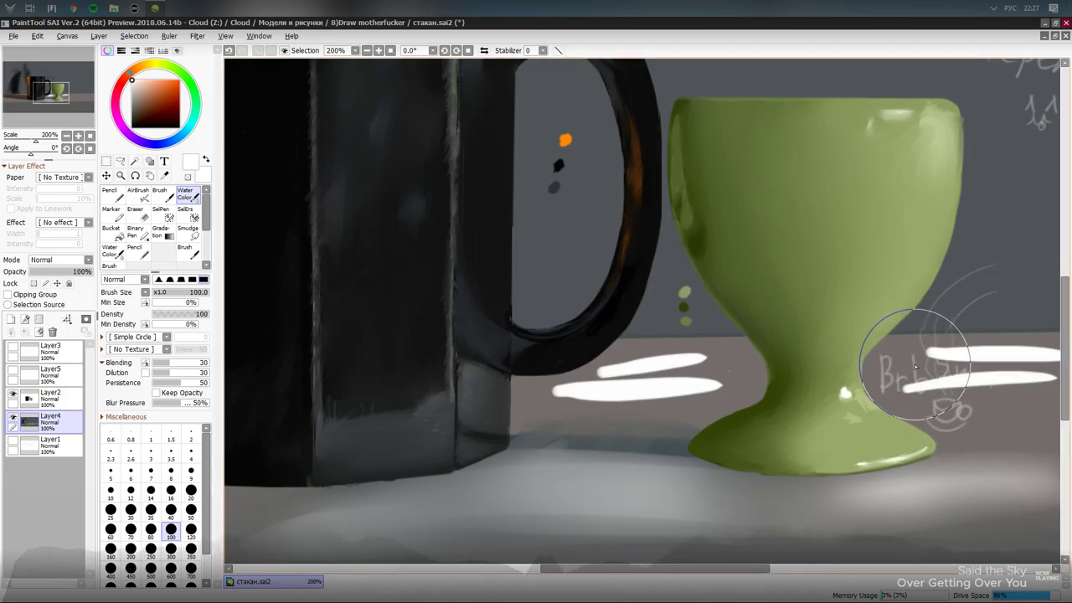
- Smooth the white streaks behind the green cup with the Water Color brush at size 100 and sample the dark grey of the cup's shadow
{"action": "mouse_move", "coordinate": [916, 376]}
{"action": "left_mouse_down"}
{"action": "mouse_move", "coordinate": [888, 378]}
{"action": "mouse_move", "coordinate": [1000, 359]}
{"action": "mouse_move", "coordinate": [909, 382]}
{"action": "mouse_move", "coordinate": [983, 350]}
{"action": "left_mouse_up"}
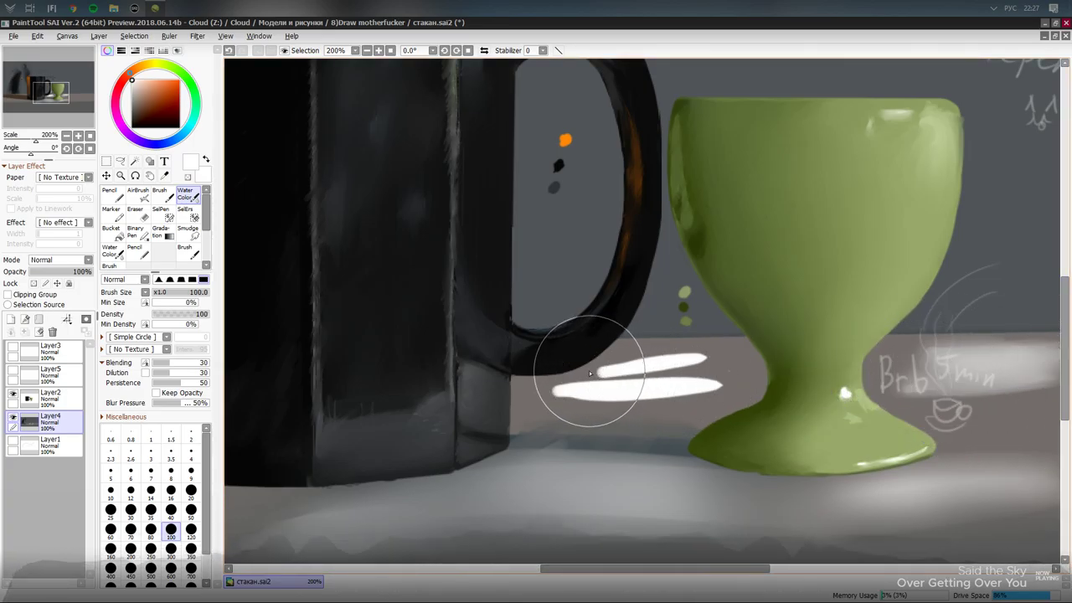
{"action": "mouse_move", "coordinate": [590, 371]}
{"action": "left_mouse_down"}
{"action": "mouse_move", "coordinate": [727, 373]}
{"action": "mouse_move", "coordinate": [532, 382]}
{"action": "mouse_move", "coordinate": [563, 394]}
{"action": "mouse_move", "coordinate": [759, 386]}
{"action": "mouse_move", "coordinate": [516, 395]}
{"action": "mouse_move", "coordinate": [827, 373]}
{"action": "mouse_move", "coordinate": [641, 364]}
{"action": "mouse_move", "coordinate": [514, 373]}
{"action": "mouse_move", "coordinate": [823, 365]}
{"action": "left_mouse_up"}
{"action": "left_click_drag", "start_coordinate": [469, 392], "coordinate": [731, 393]}
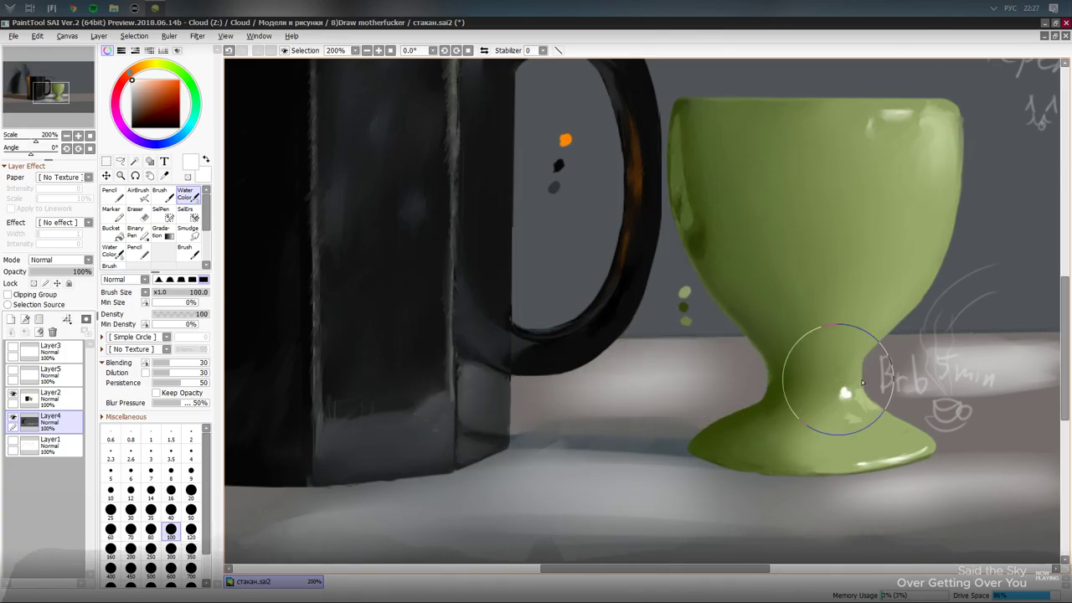
{"action": "mouse_move", "coordinate": [1014, 358]}
{"action": "left_mouse_down"}
{"action": "mouse_move", "coordinate": [696, 406]}
{"action": "mouse_move", "coordinate": [537, 400]}
{"action": "mouse_move", "coordinate": [395, 443]}
{"action": "mouse_move", "coordinate": [583, 472]}
{"action": "mouse_move", "coordinate": [707, 406]}
{"action": "mouse_move", "coordinate": [396, 441]}
{"action": "mouse_move", "coordinate": [399, 407]}
{"action": "mouse_move", "coordinate": [306, 354]}
{"action": "mouse_move", "coordinate": [416, 313]}
{"action": "mouse_move", "coordinate": [539, 461]}
{"action": "left_mouse_up"}
{"action": "right_click", "coordinate": [540, 438]}
{"action": "right_click", "coordinate": [578, 442]}
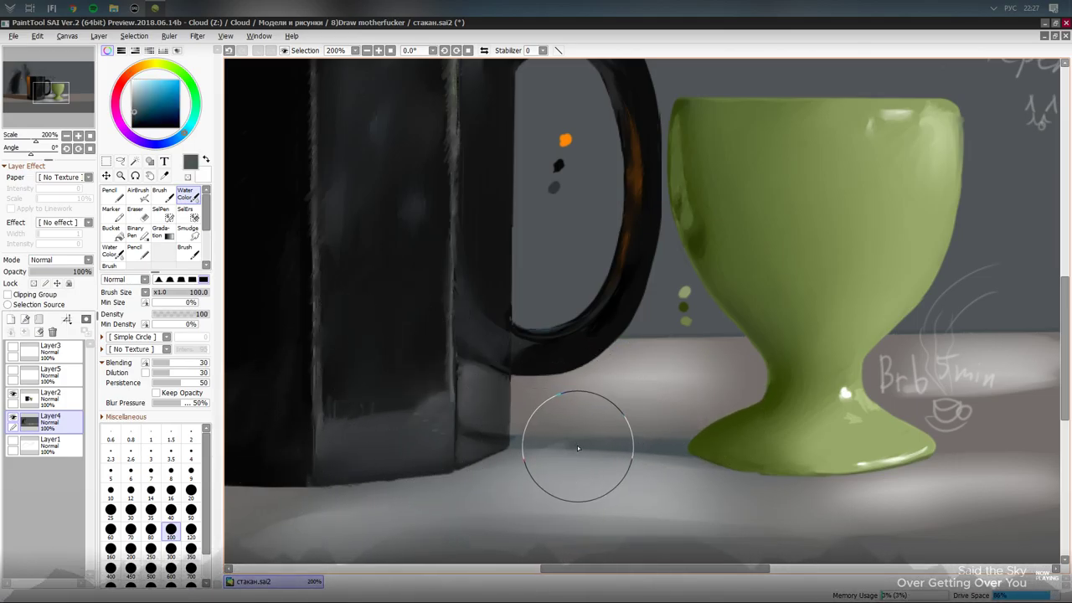
{"action": "key", "text": "ctrl+z"}
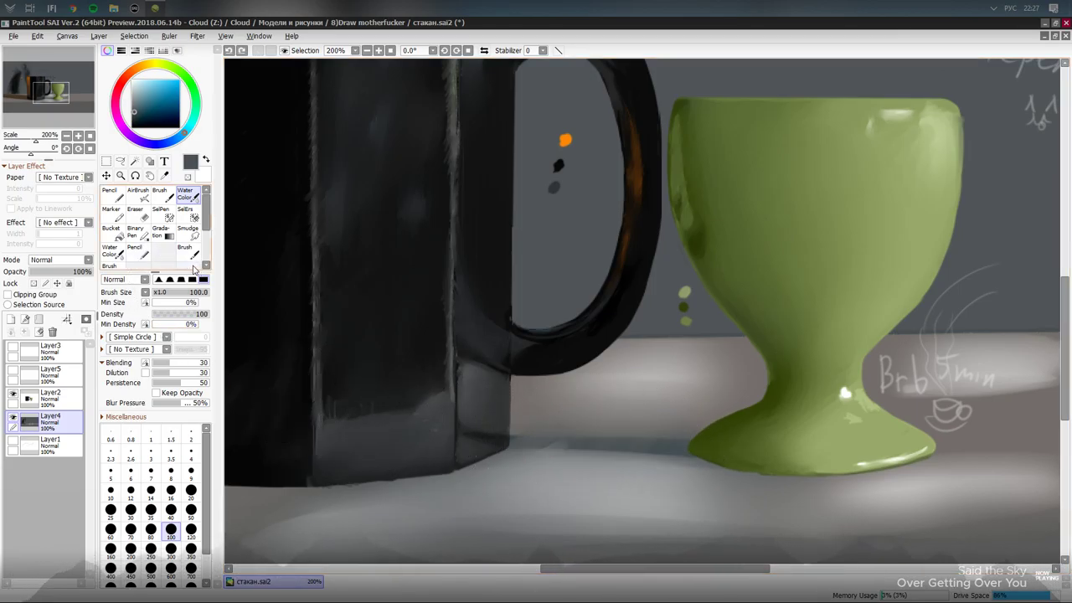
{"action": "left_click", "coordinate": [185, 252]}
{"action": "left_click", "coordinate": [134, 253]}
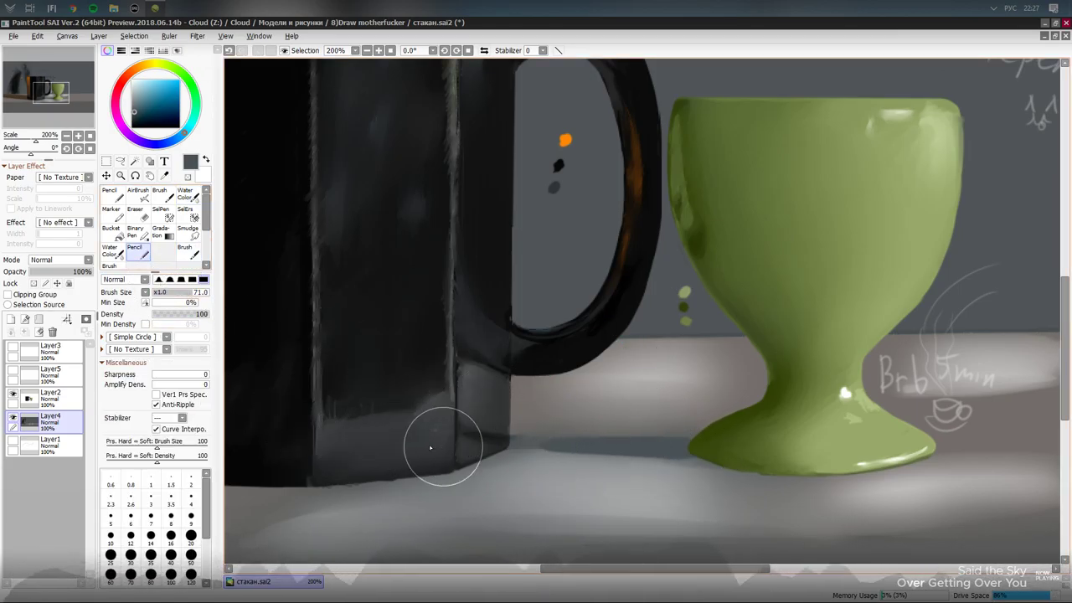
{"action": "left_click_drag", "start_coordinate": [761, 450], "coordinate": [477, 434]}
{"action": "key", "text": "ctrl+z"}
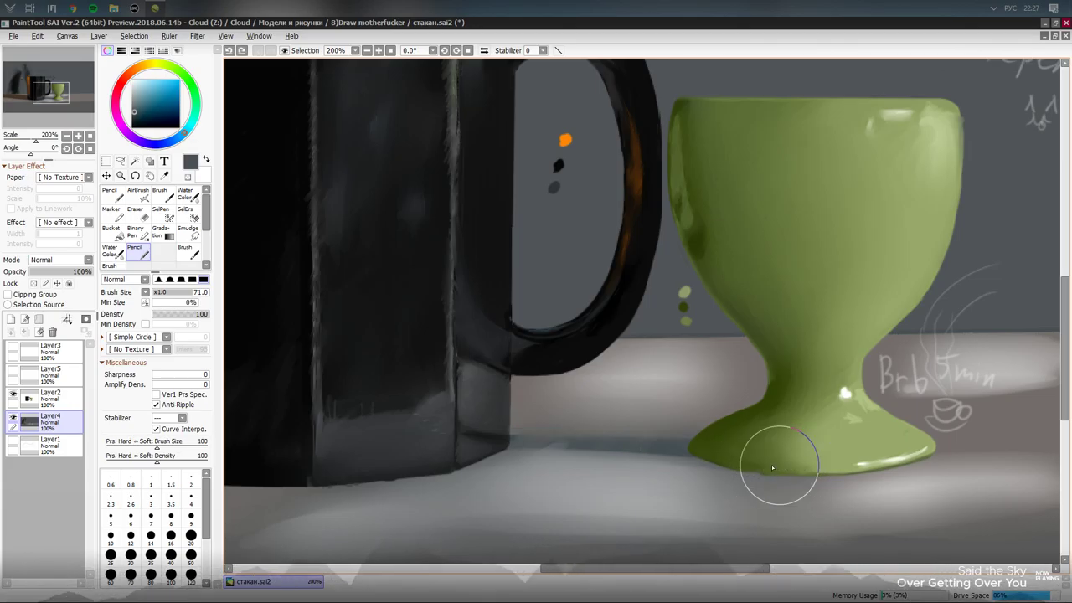
{"action": "left_click_drag", "start_coordinate": [779, 469], "coordinate": [460, 442]}
{"action": "key", "text": "ctrl+z"}
{"action": "mouse_move", "coordinate": [795, 463]}
{"action": "left_mouse_down"}
{"action": "mouse_move", "coordinate": [588, 436]}
{"action": "mouse_move", "coordinate": [577, 420]}
{"action": "mouse_move", "coordinate": [772, 469]}
{"action": "mouse_move", "coordinate": [607, 446]}
{"action": "left_mouse_up"}
{"action": "key", "text": "ctrl+z"}
{"action": "key", "text": "ctrl+z"}
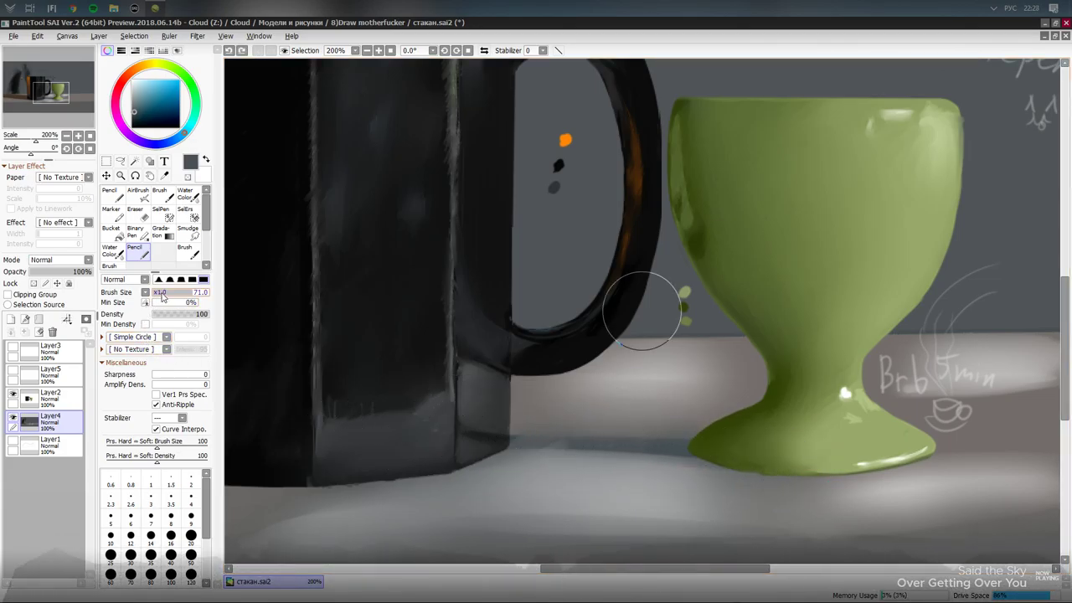
- Paint the dark shadow between the mug and green cup with the Pencil at size 16, edging its upper side in sampled light table grey
{"action": "left_click", "coordinate": [171, 536]}
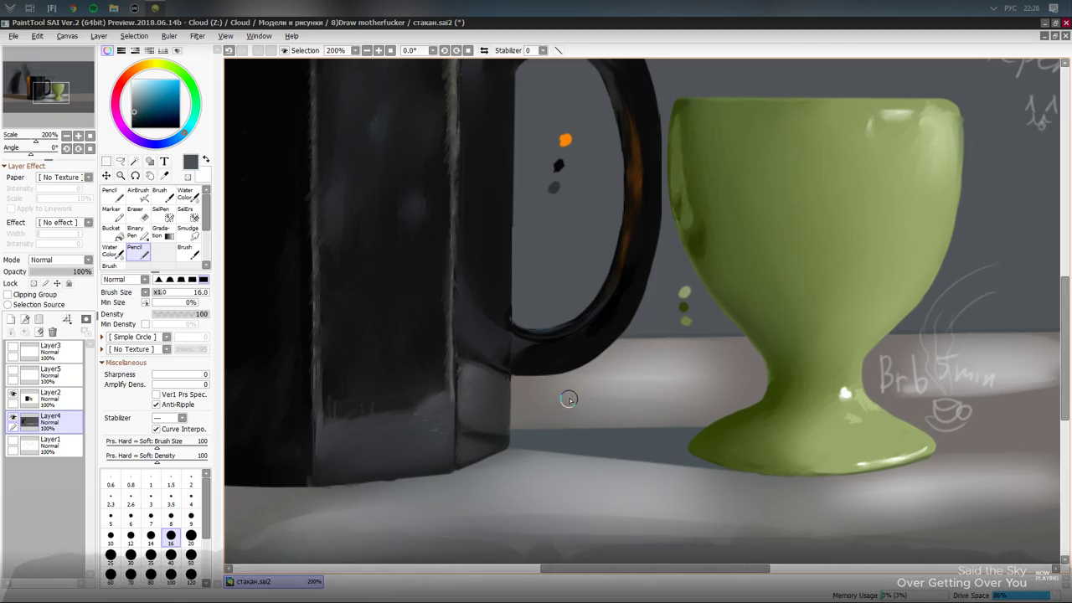
{"action": "left_click", "coordinate": [532, 409], "text": "alt"}
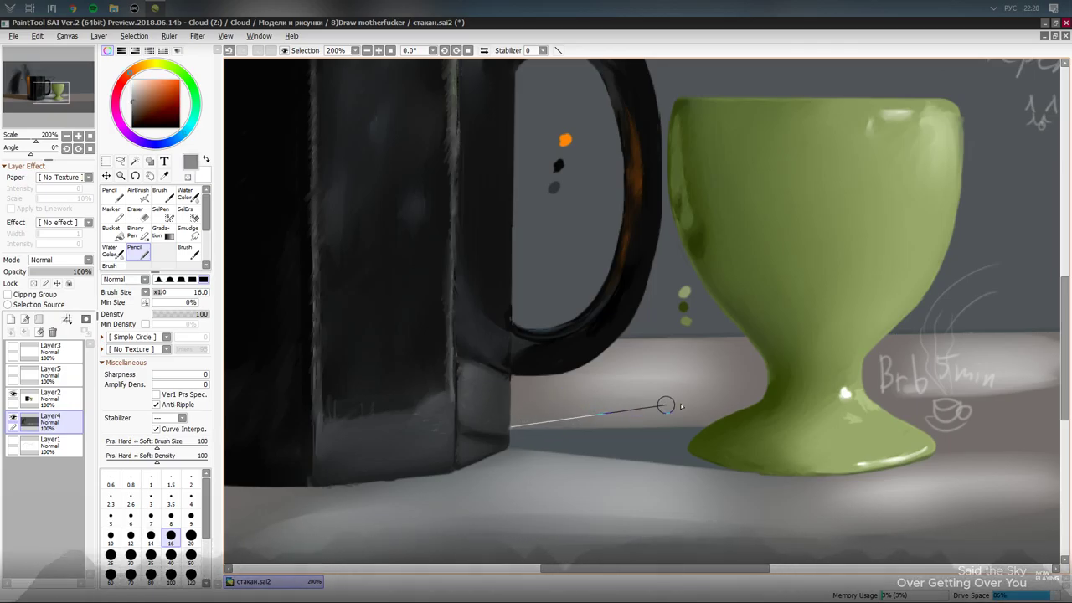
{"action": "left_click", "coordinate": [712, 413], "text": "shift"}
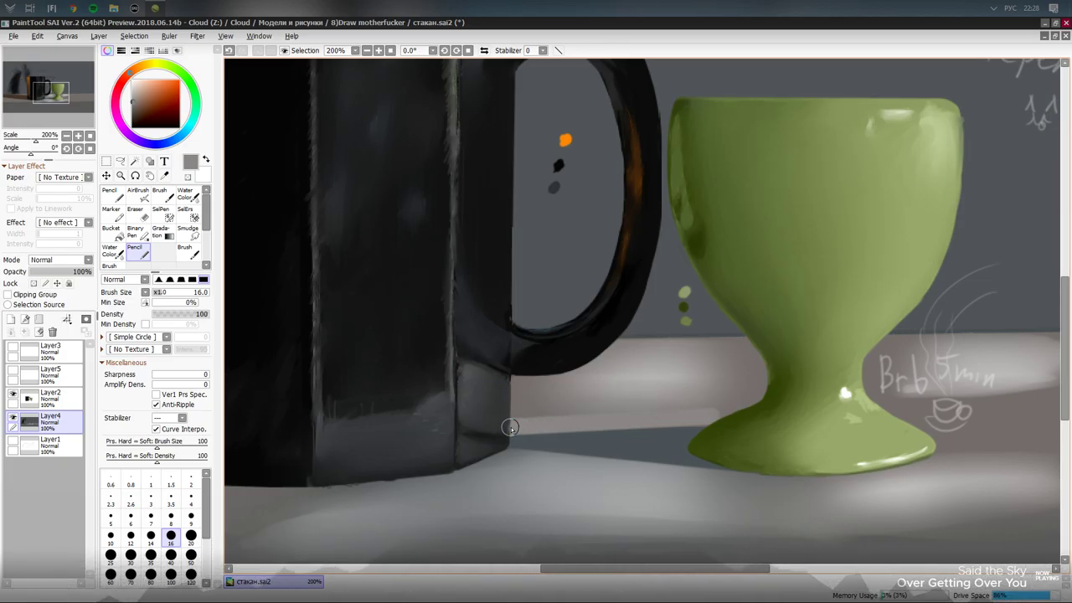
{"action": "left_click_drag", "start_coordinate": [510, 428], "coordinate": [737, 427]}
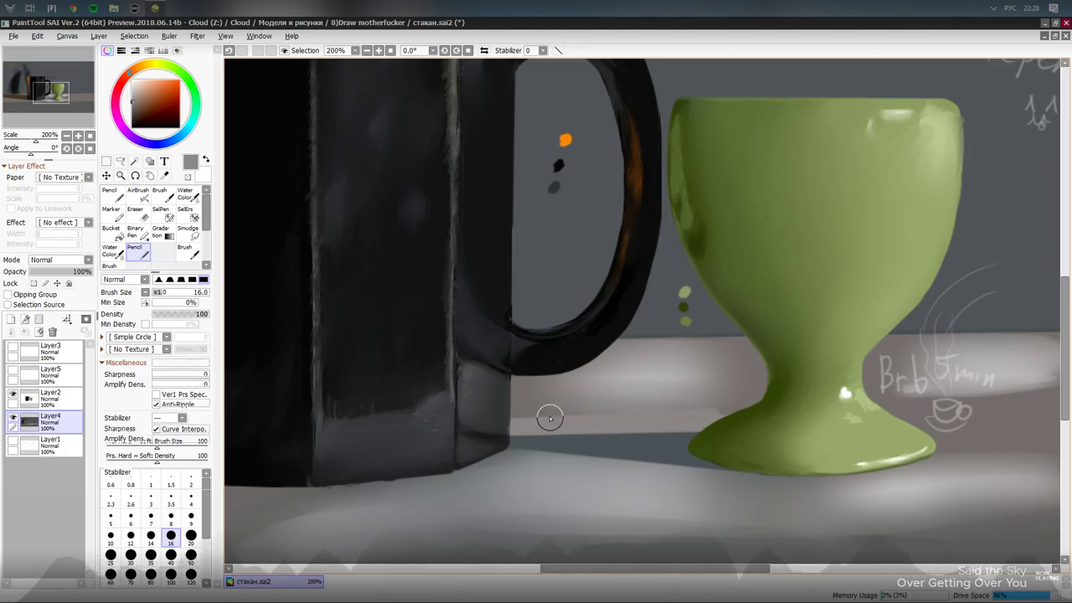
- Blend the edges of the shadow between the mug and green cup into the table with the Brush at size 24
{"action": "key", "text": "b"}
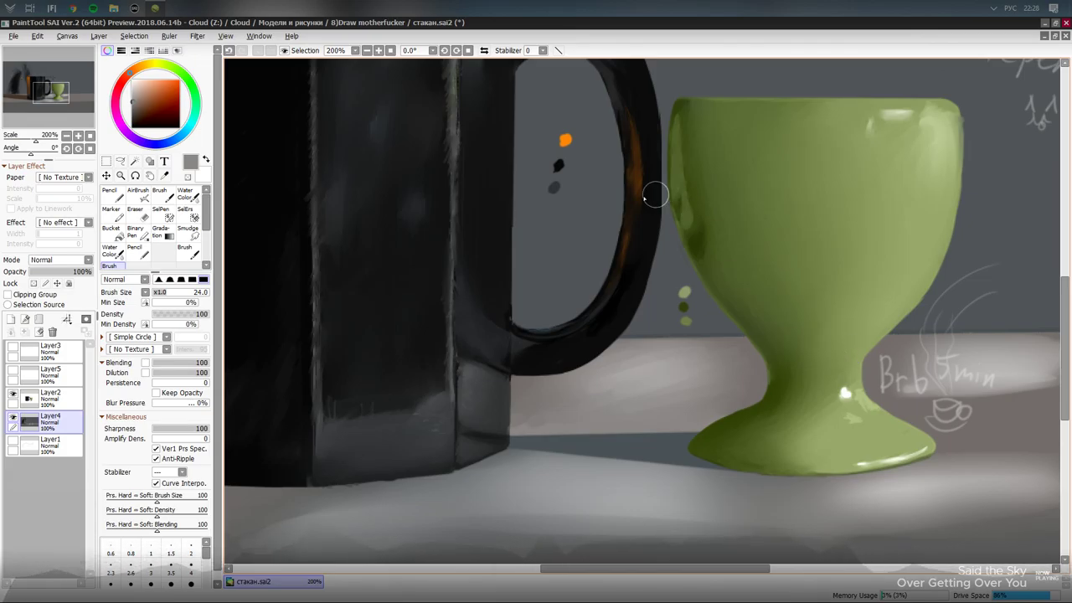
{"action": "scroll", "coordinate": [655, 195], "scroll_direction": "down", "scroll_amount": 5}
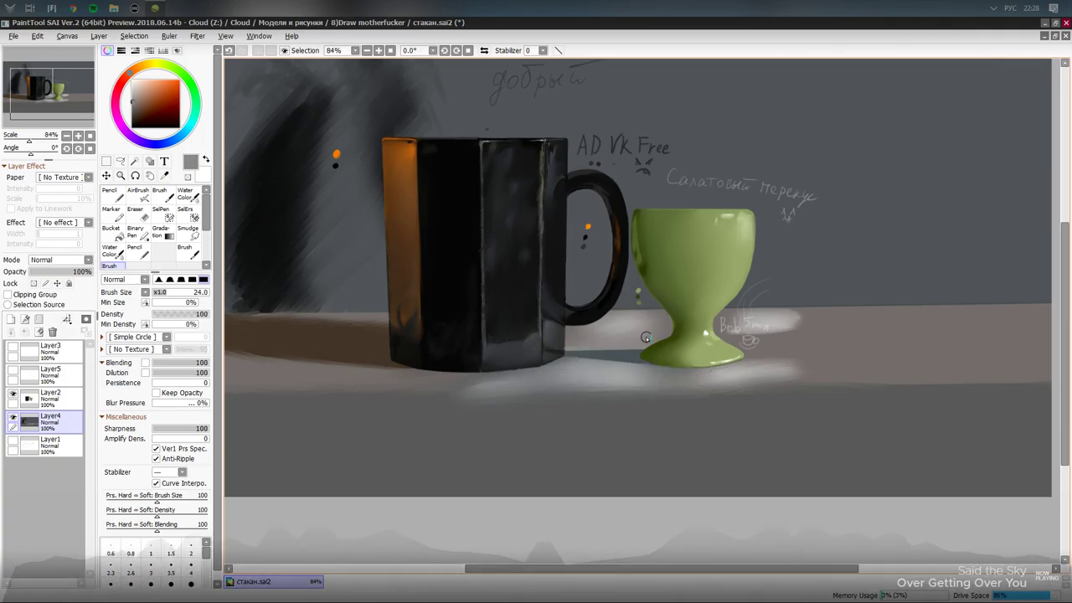
{"action": "scroll", "coordinate": [647, 355], "scroll_direction": "up", "scroll_amount": 4}
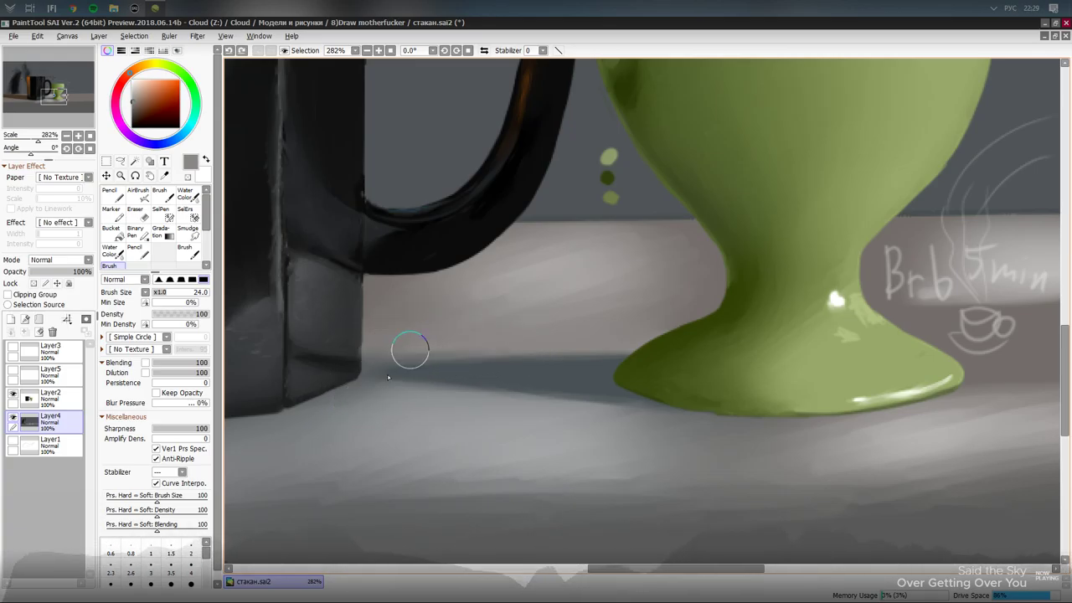
{"action": "scroll", "coordinate": [569, 303], "scroll_direction": "down", "scroll_amount": 4}
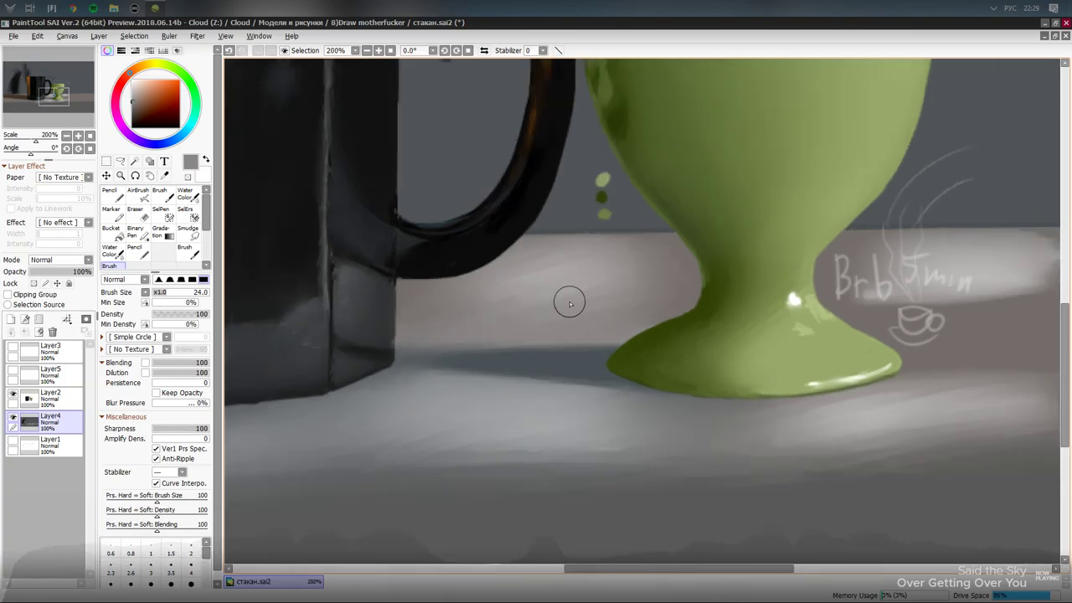
- Tone down the white light on the table around the green cup with darker grey strokes, using the Brush at size 17
{"action": "scroll", "coordinate": [577, 352], "scroll_direction": "down", "scroll_amount": 2}
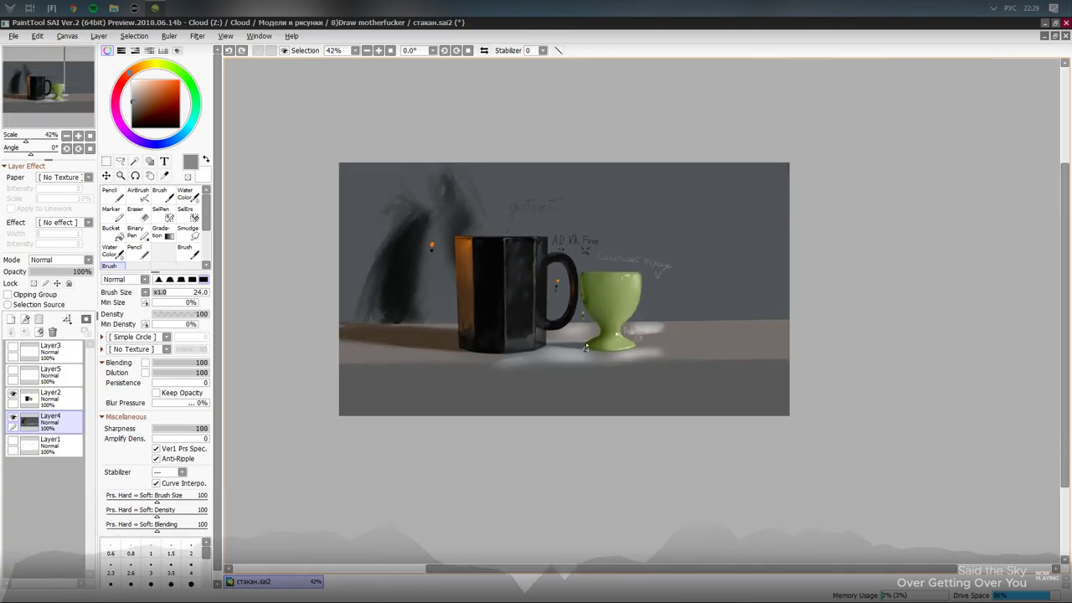
{"action": "scroll", "coordinate": [594, 241], "scroll_direction": "up", "scroll_amount": 2}
{"action": "scroll", "coordinate": [594, 241], "scroll_direction": "down", "scroll_amount": 1}
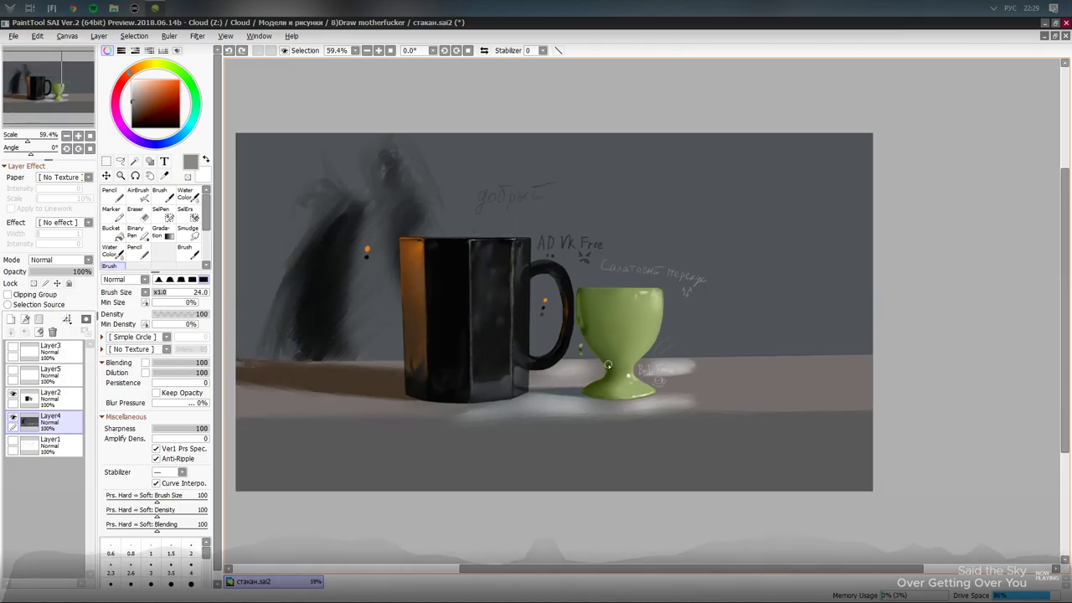
{"action": "scroll", "coordinate": [595, 285], "scroll_direction": "up", "scroll_amount": 2}
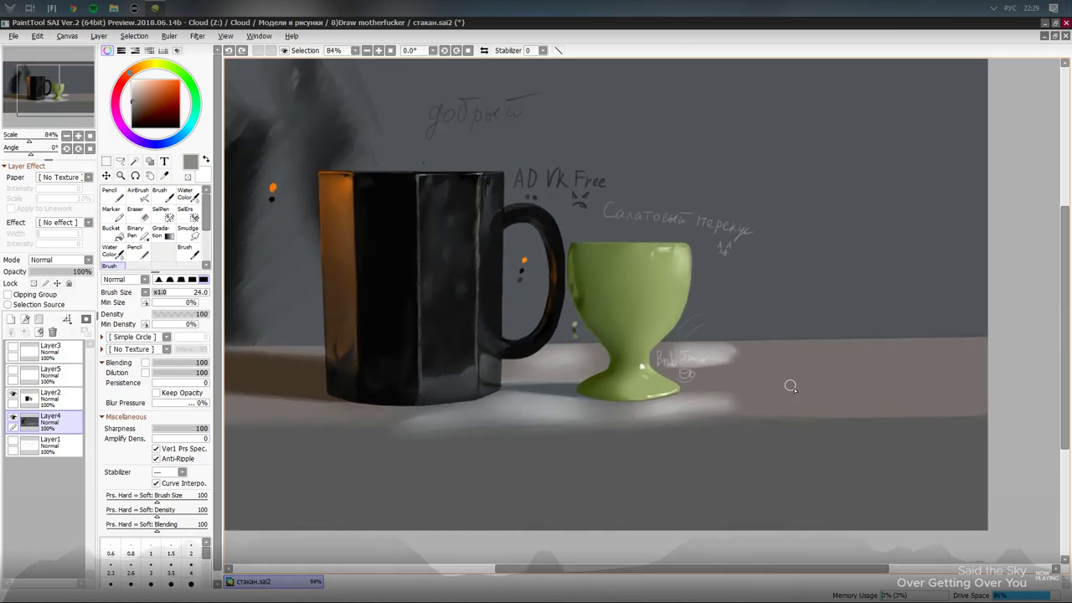
{"action": "left_click", "coordinate": [642, 310]}
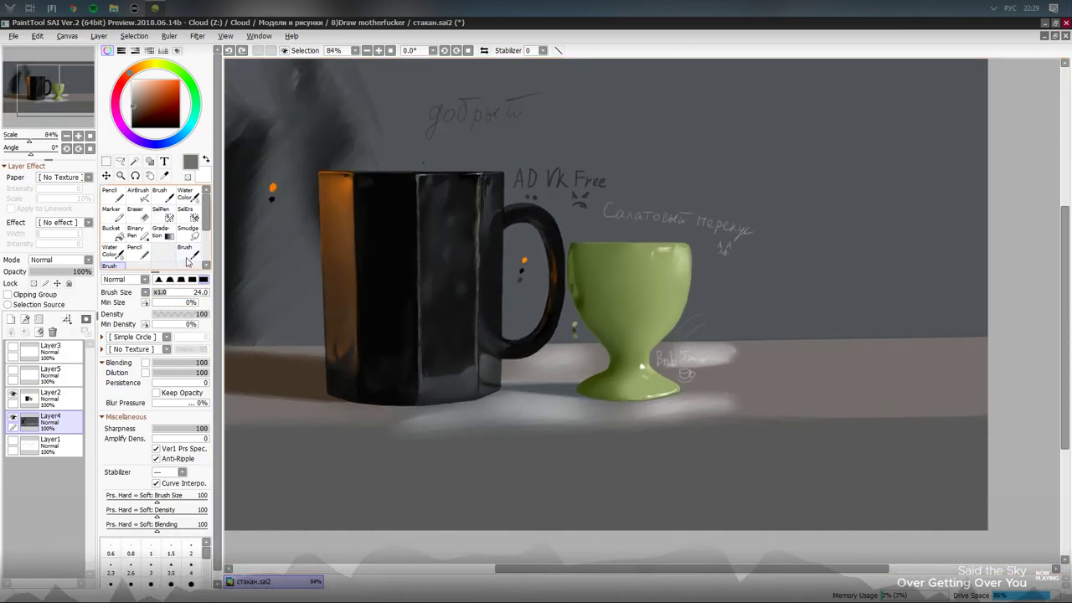
{"action": "left_click", "coordinate": [188, 258]}
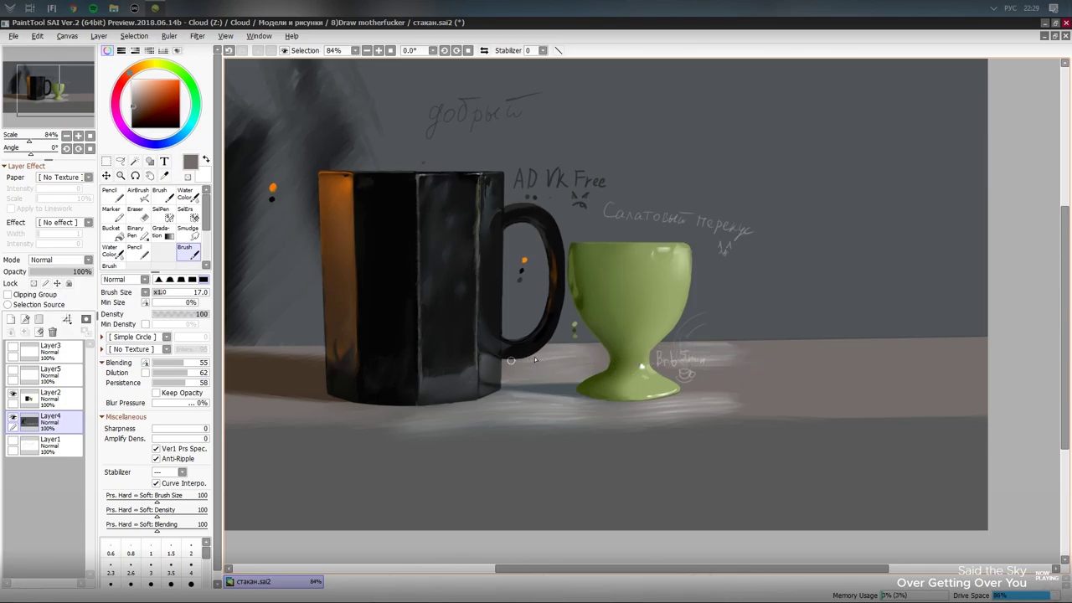
- Blend the grey strokes into the table light with the Brush at size 24 and save the painting
{"action": "key", "text": "b"}
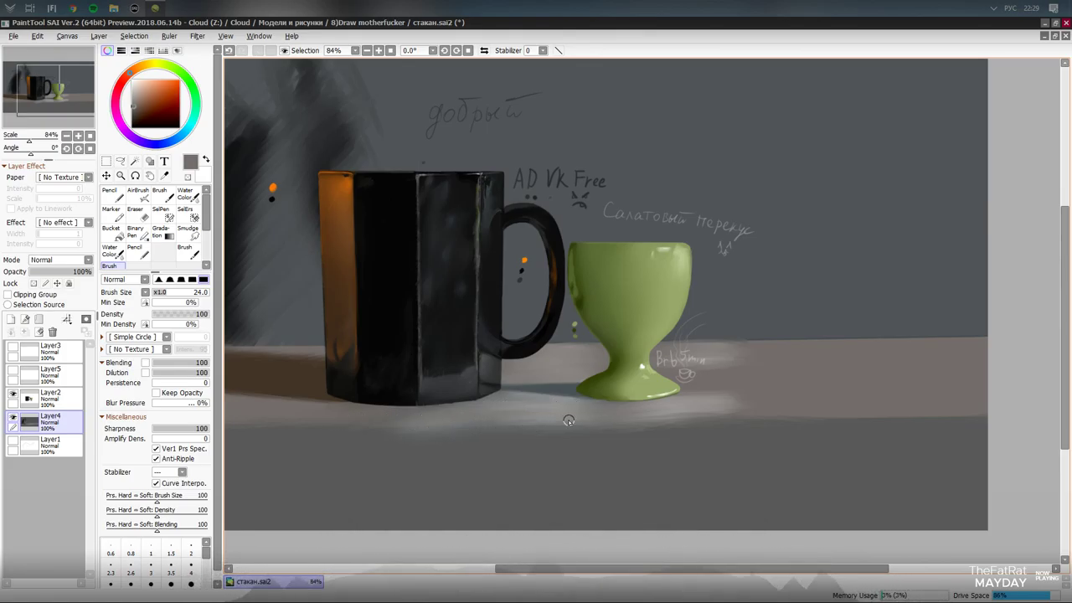
{"action": "scroll", "coordinate": [644, 445], "scroll_direction": "down", "scroll_amount": 2}
{"action": "scroll", "coordinate": [388, 323], "scroll_direction": "up", "scroll_amount": 2}
{"action": "key", "text": "ctrl+s"}
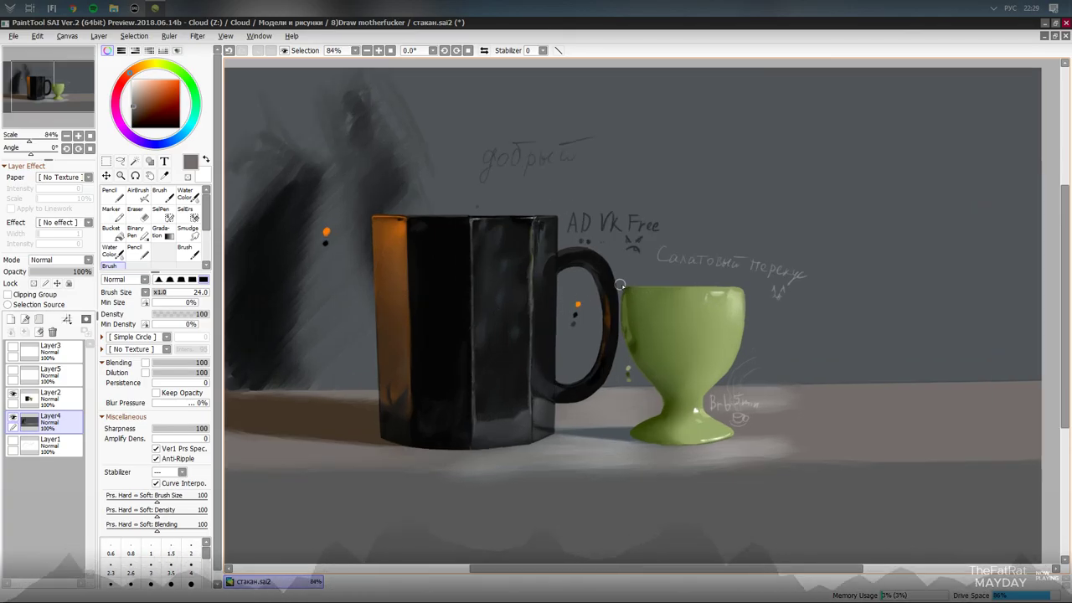
{"action": "scroll", "coordinate": [579, 289], "scroll_direction": "up", "scroll_amount": 1}
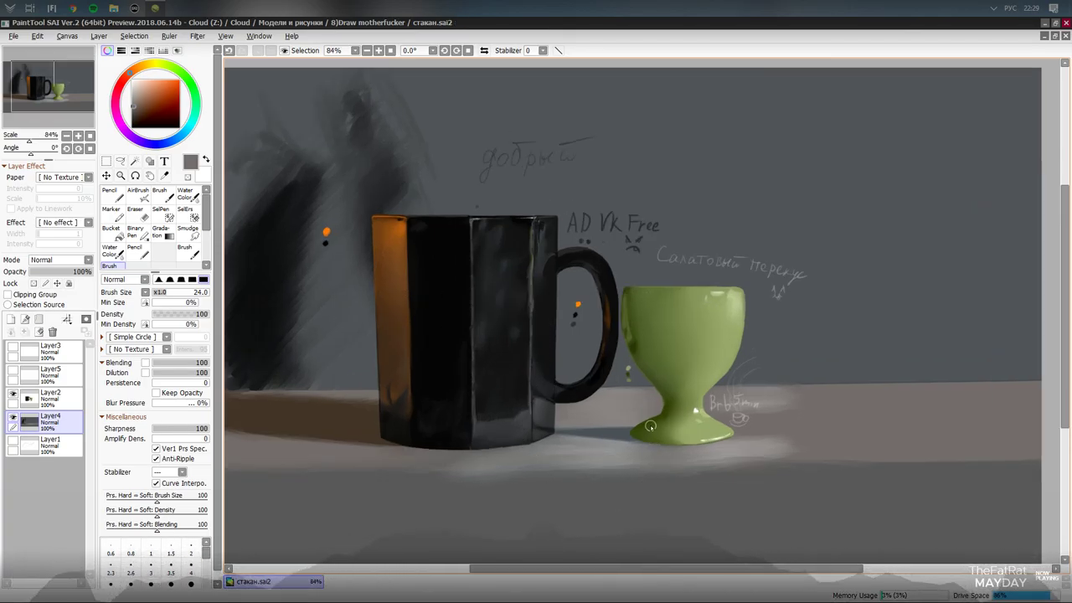
{"action": "scroll", "coordinate": [649, 426], "scroll_direction": "down", "scroll_amount": 1}
{"action": "scroll", "coordinate": [535, 363], "scroll_direction": "up", "scroll_amount": 1}
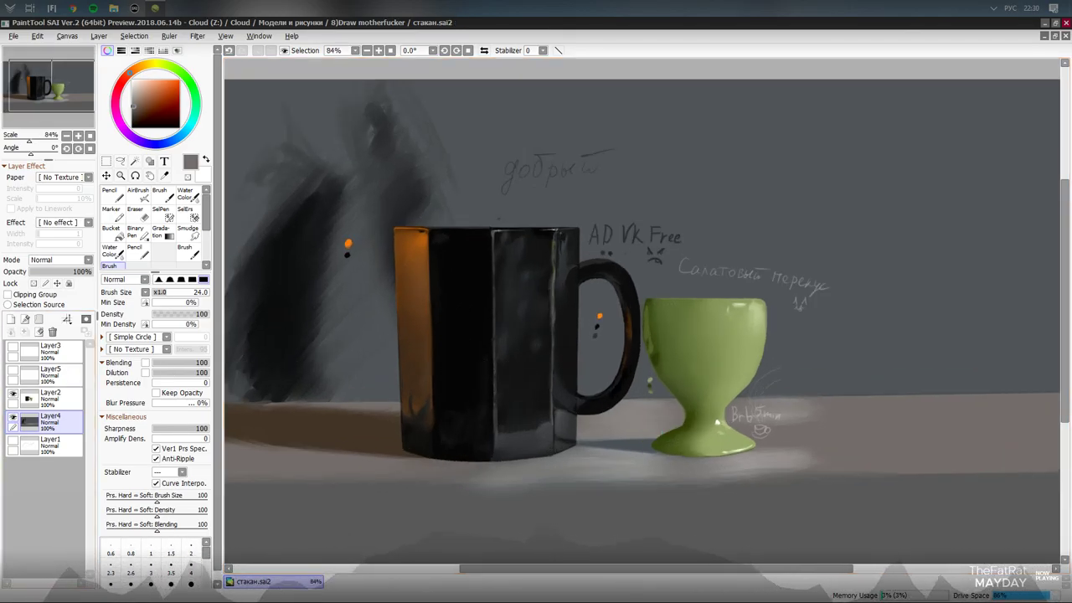